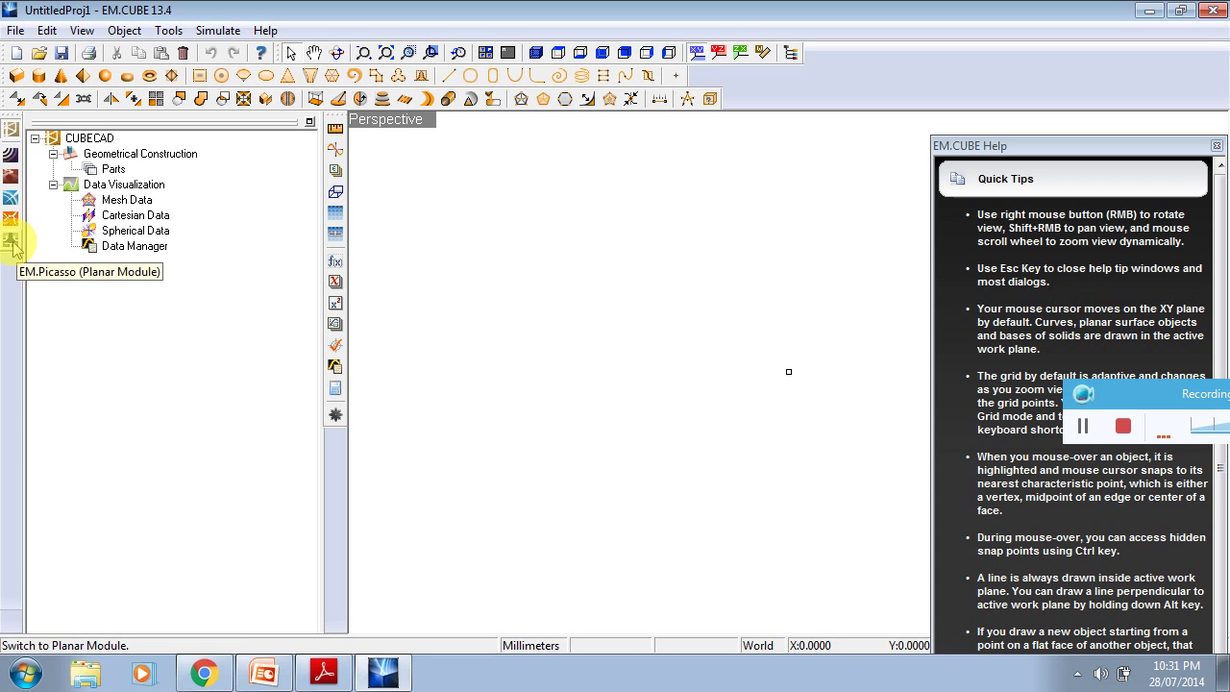
Switch to the EM.Picasso Planar Module and dismiss its initial stack-up settings.
click(11, 245)
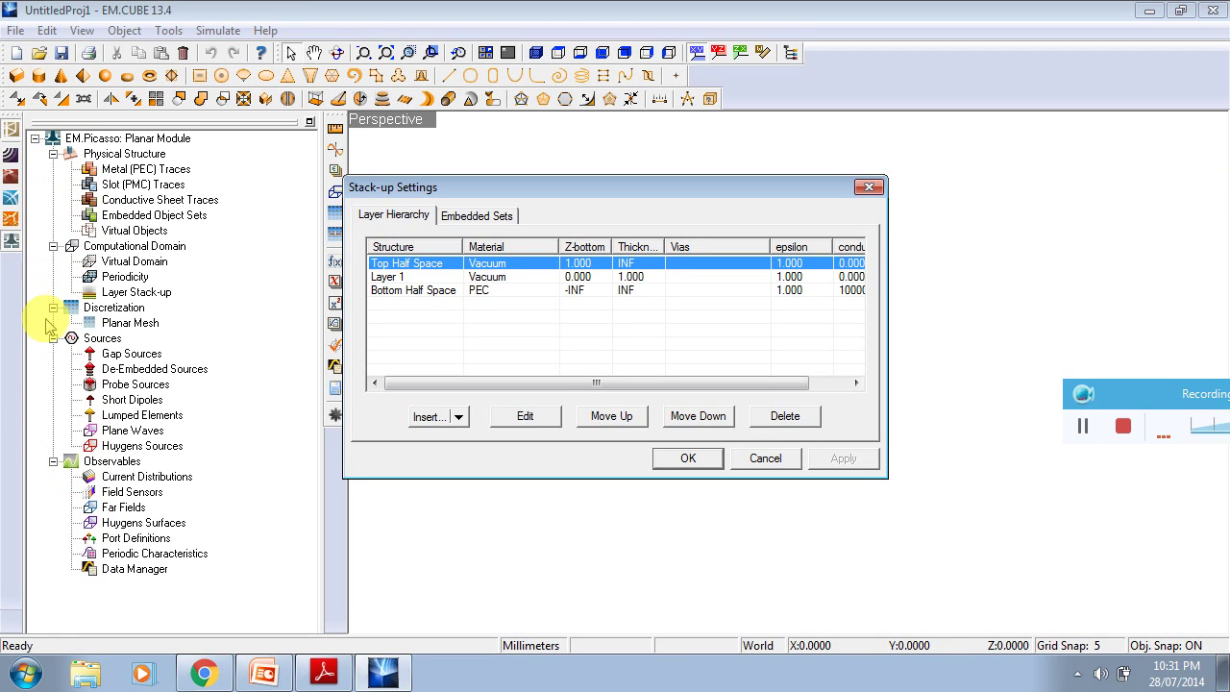
click(50, 152)
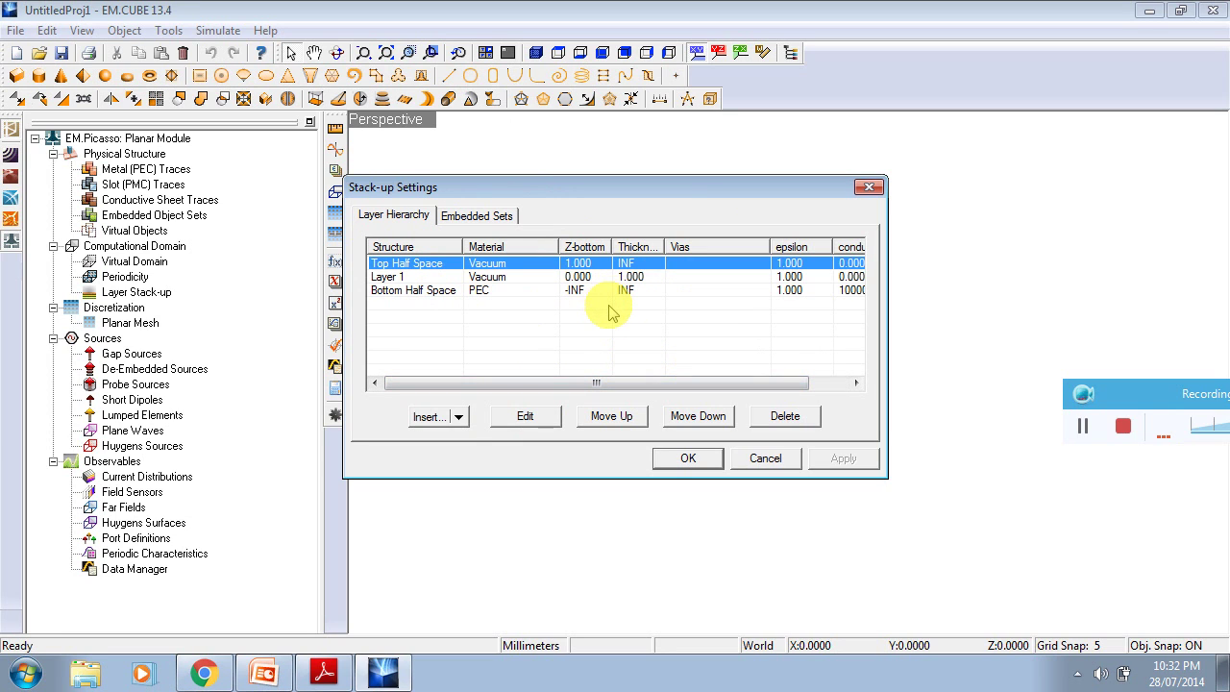
click(870, 188)
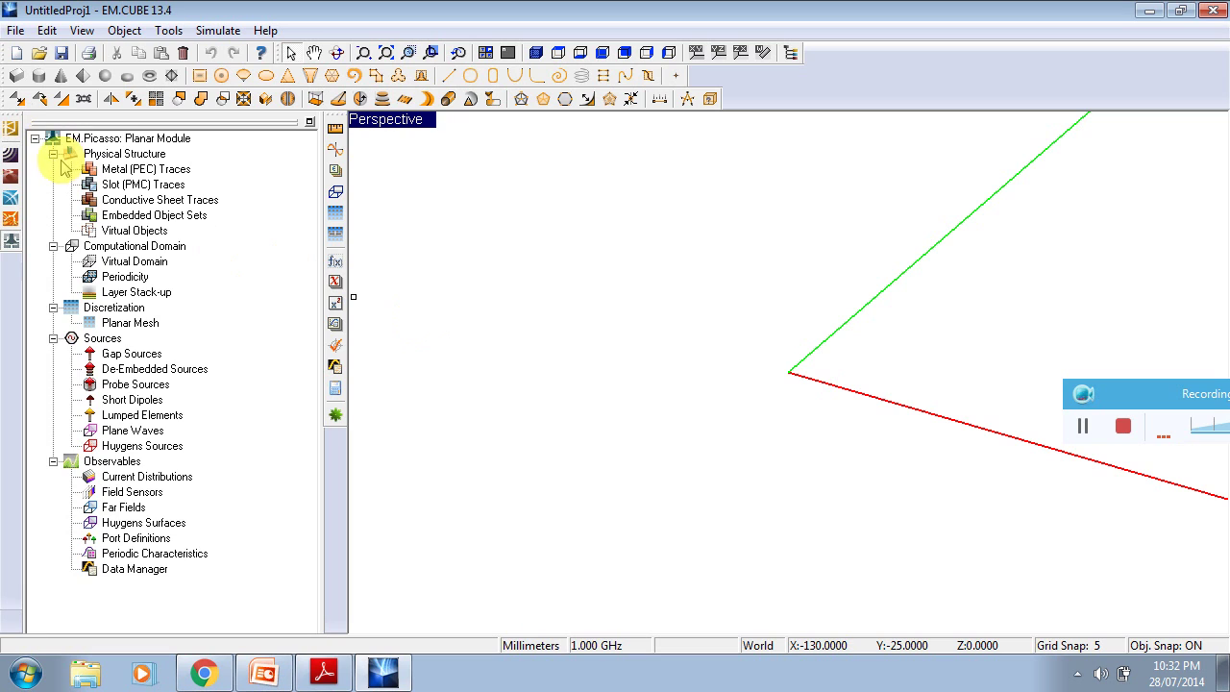
Collapse the Physical Structure, Discretization, Sources and Computational Domain branches of the navigation tree.
click(52, 154)
click(53, 231)
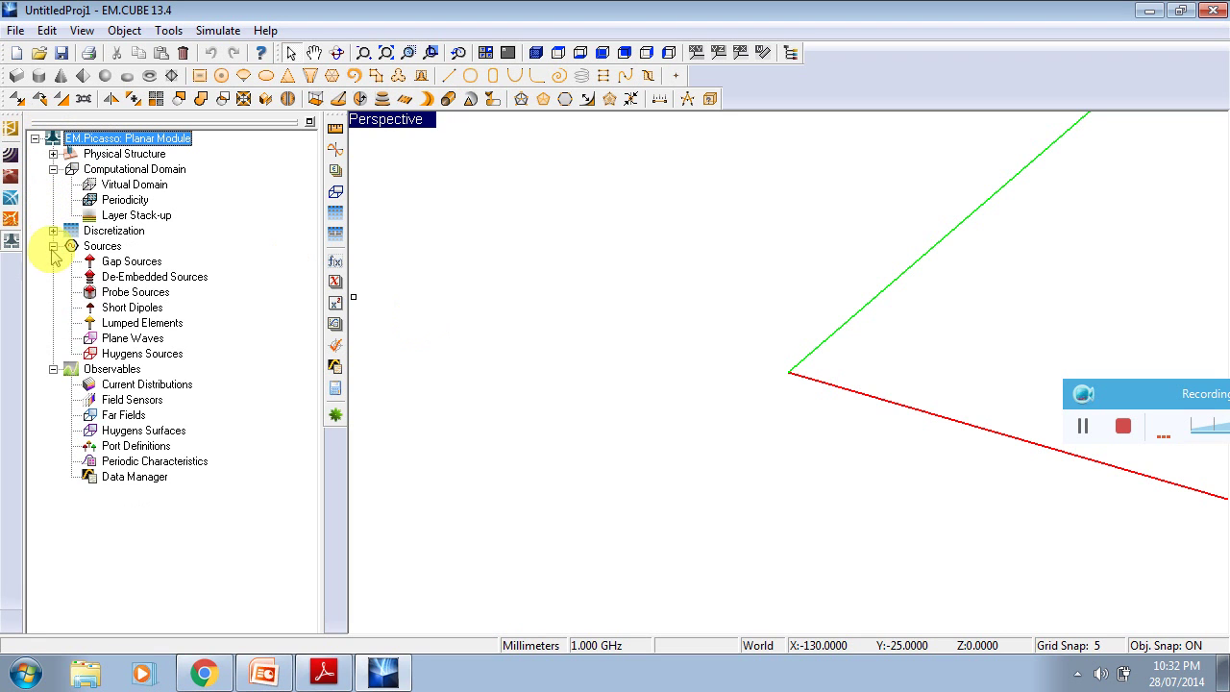
click(53, 246)
click(52, 169)
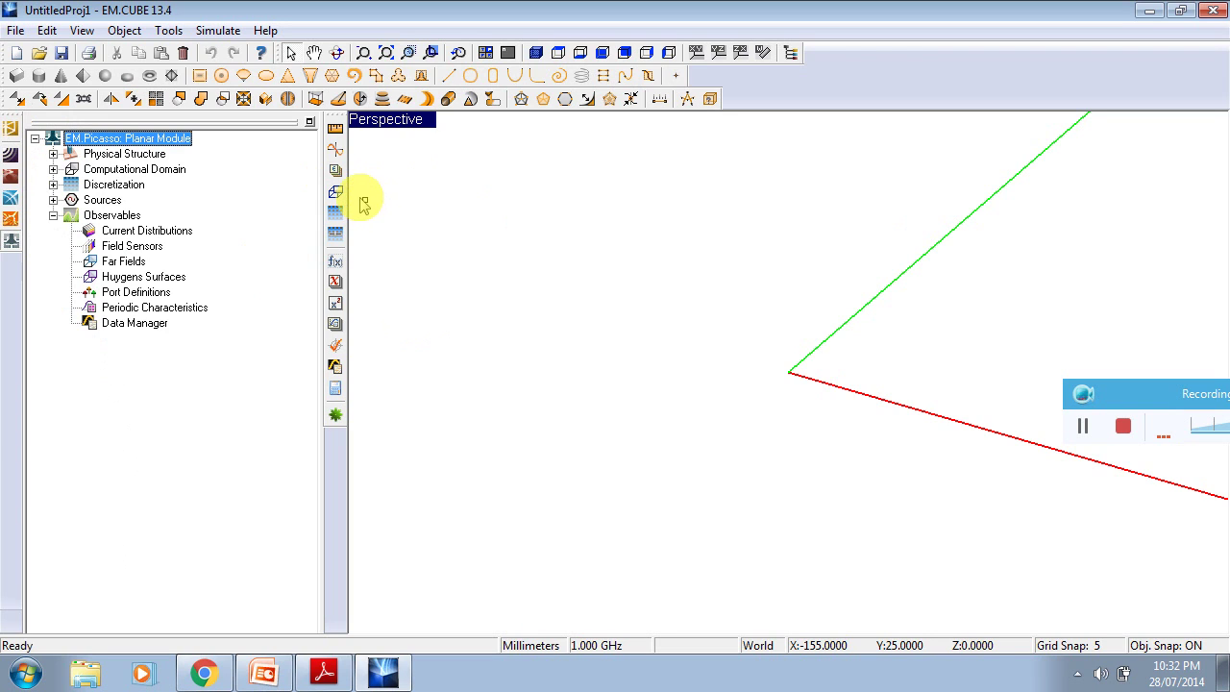
Accept millimeters as the project's length units and set the center frequency to 2.4 GHz.
click(334, 131)
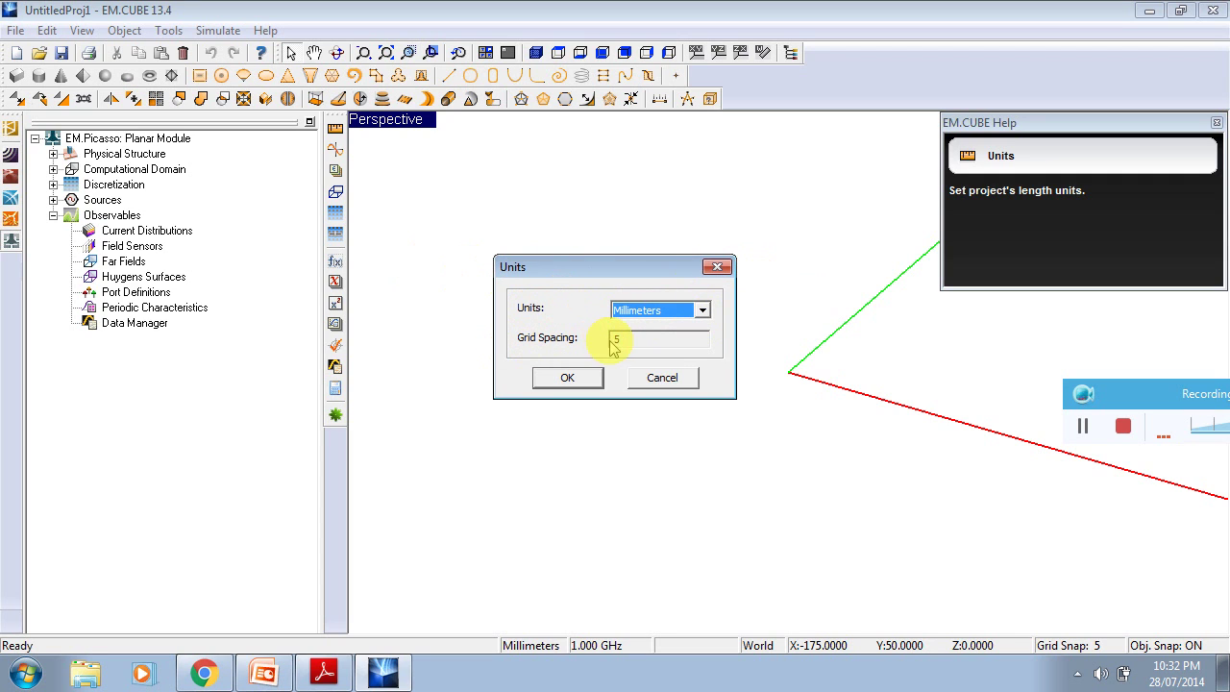
click(576, 379)
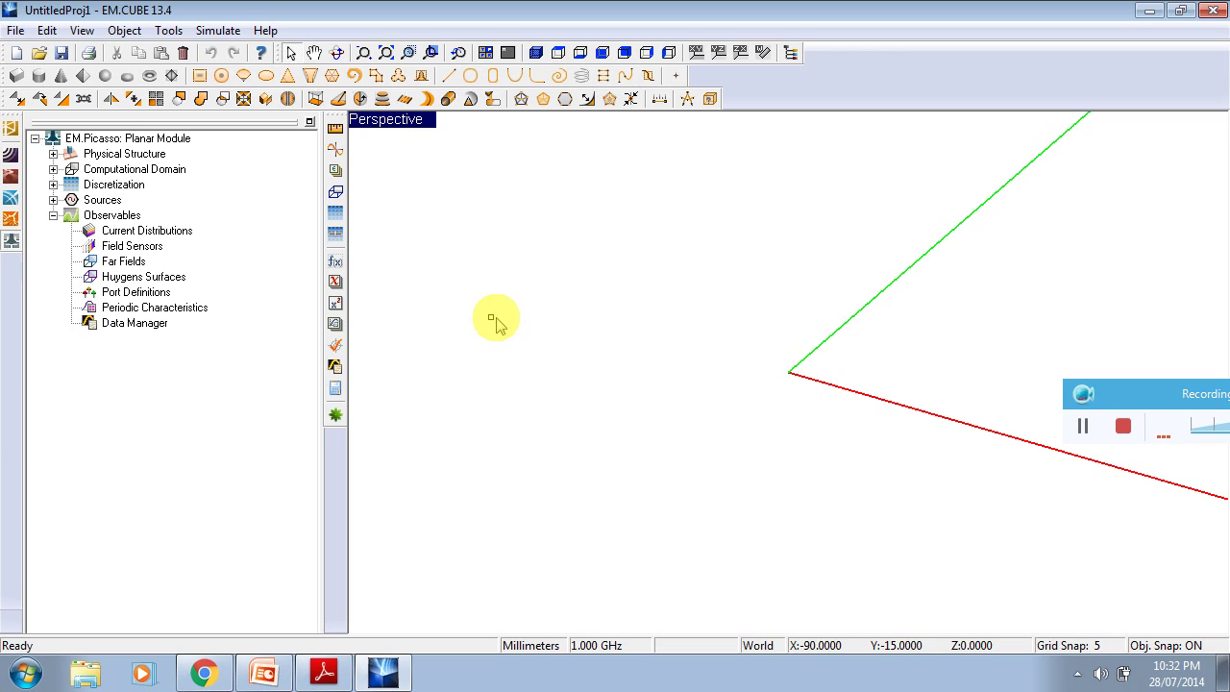
click(334, 151)
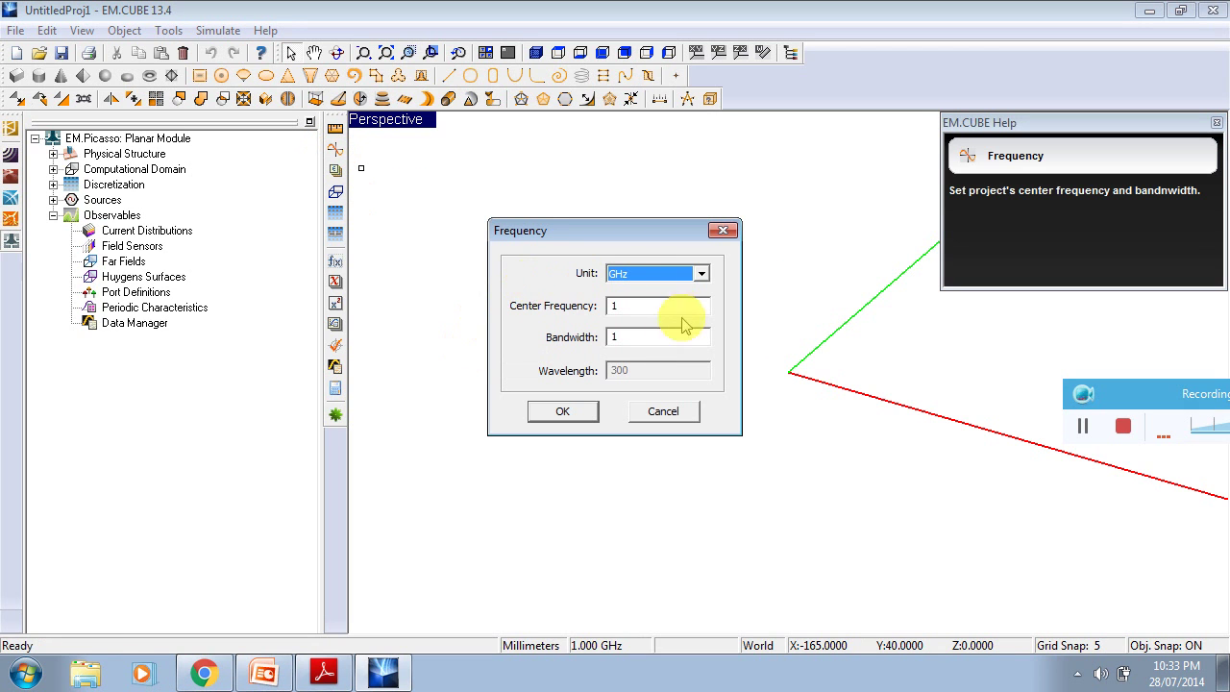
key(Tab)
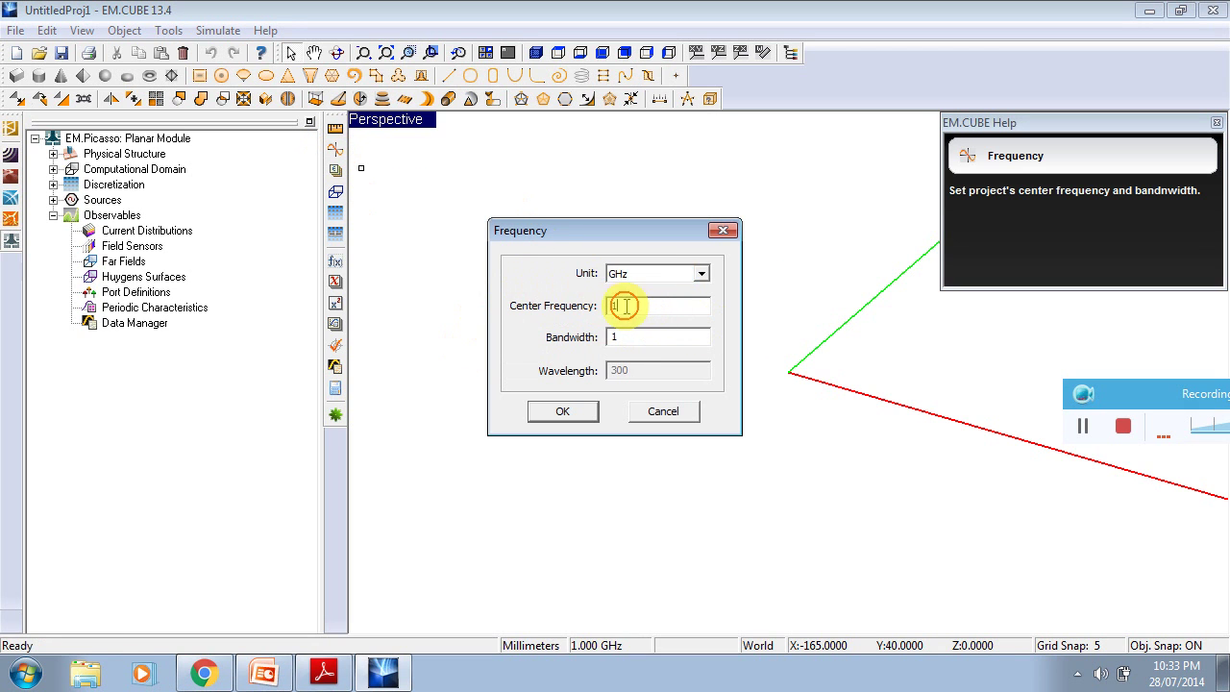
text(2.4)
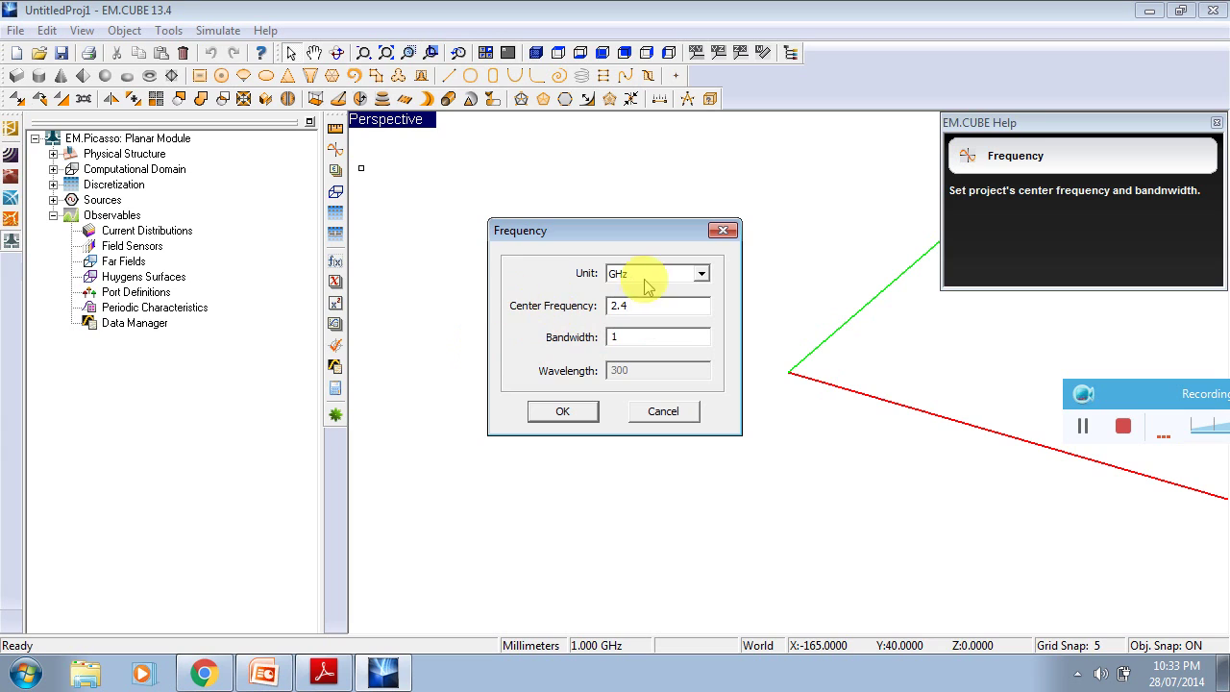
click(616, 337)
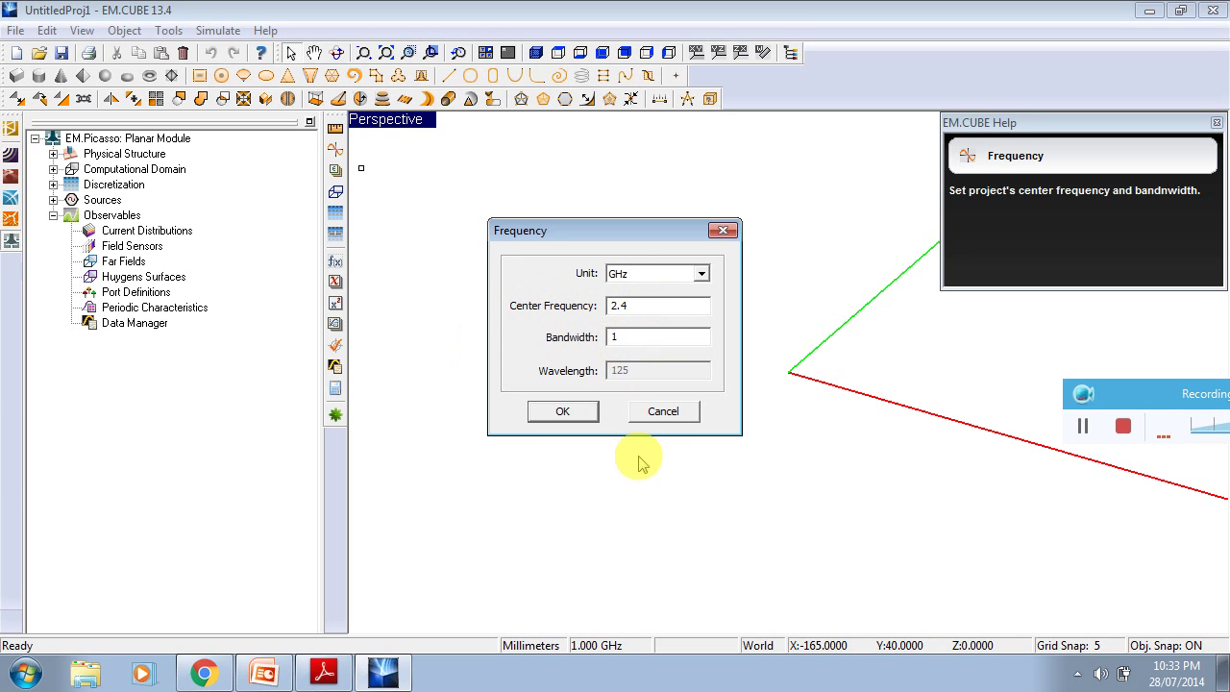
click(564, 413)
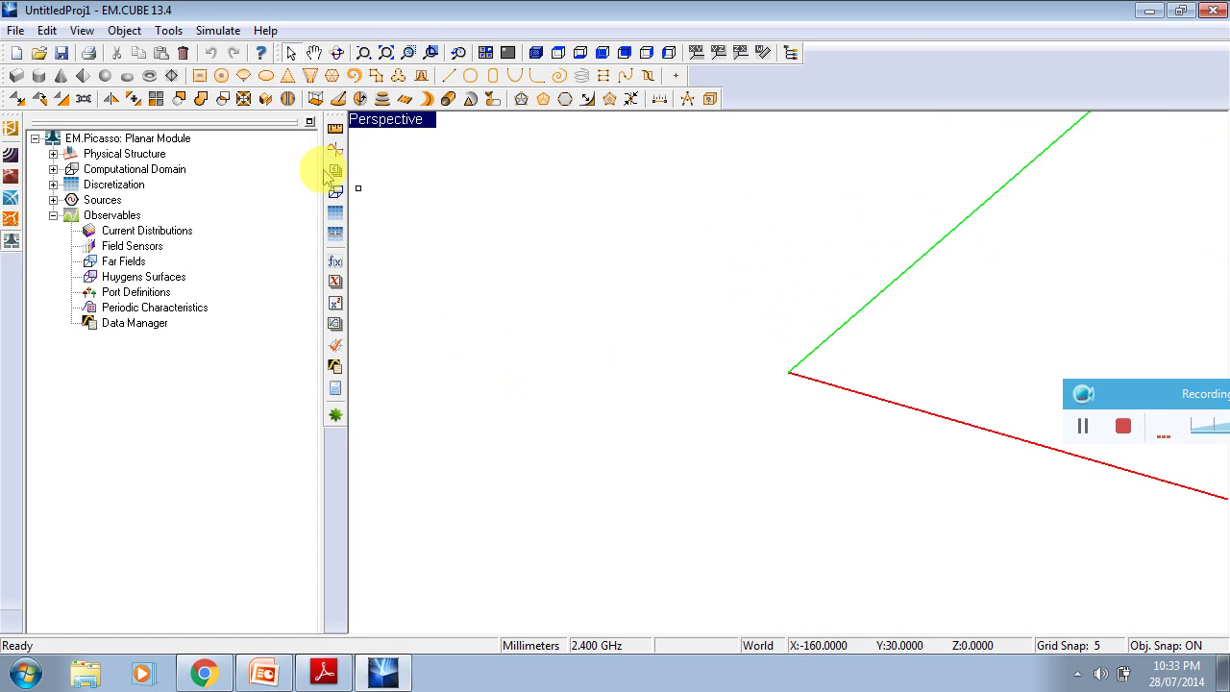
Start a new user-defined material in the materials list and name it FR4_AKADEMIKA.
click(335, 175)
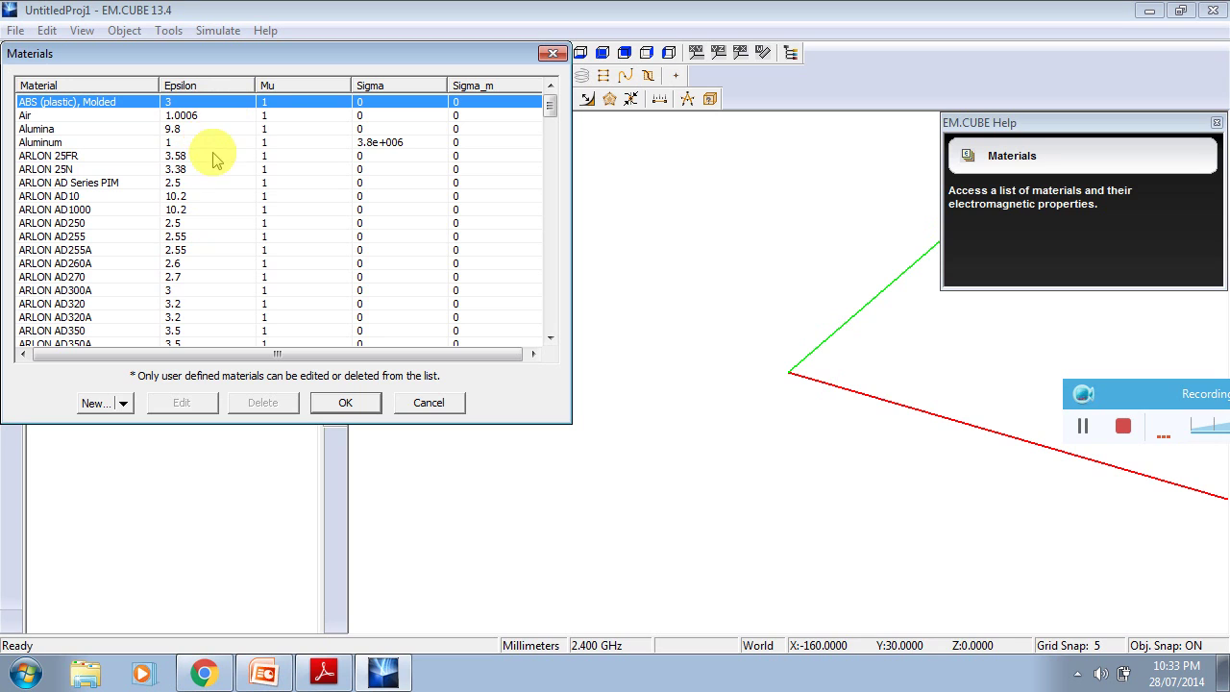
click(123, 404)
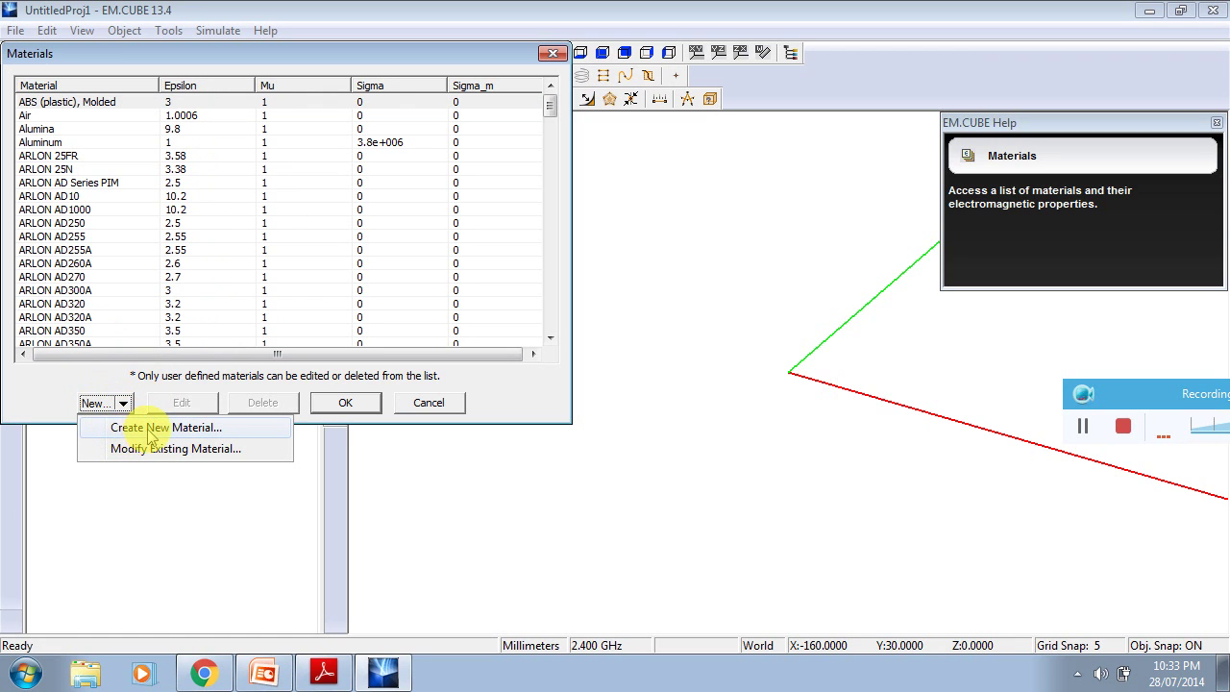
click(154, 428)
click(302, 180)
drag(302, 180, 260, 181)
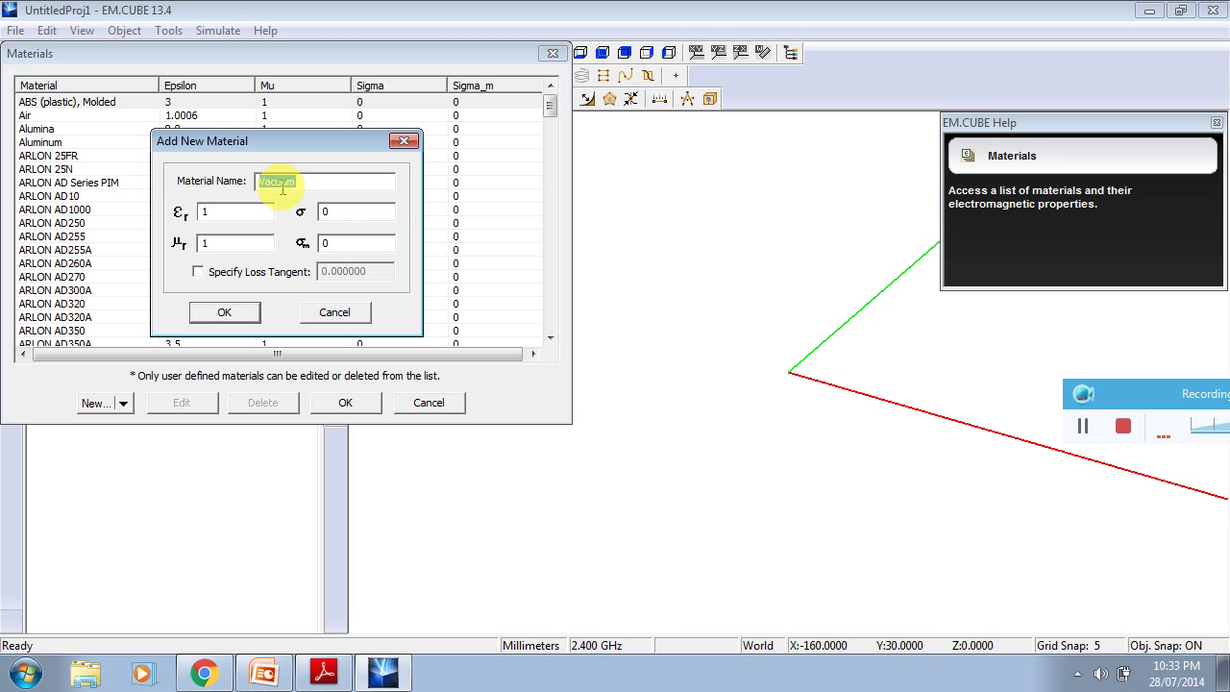
text(FR4)
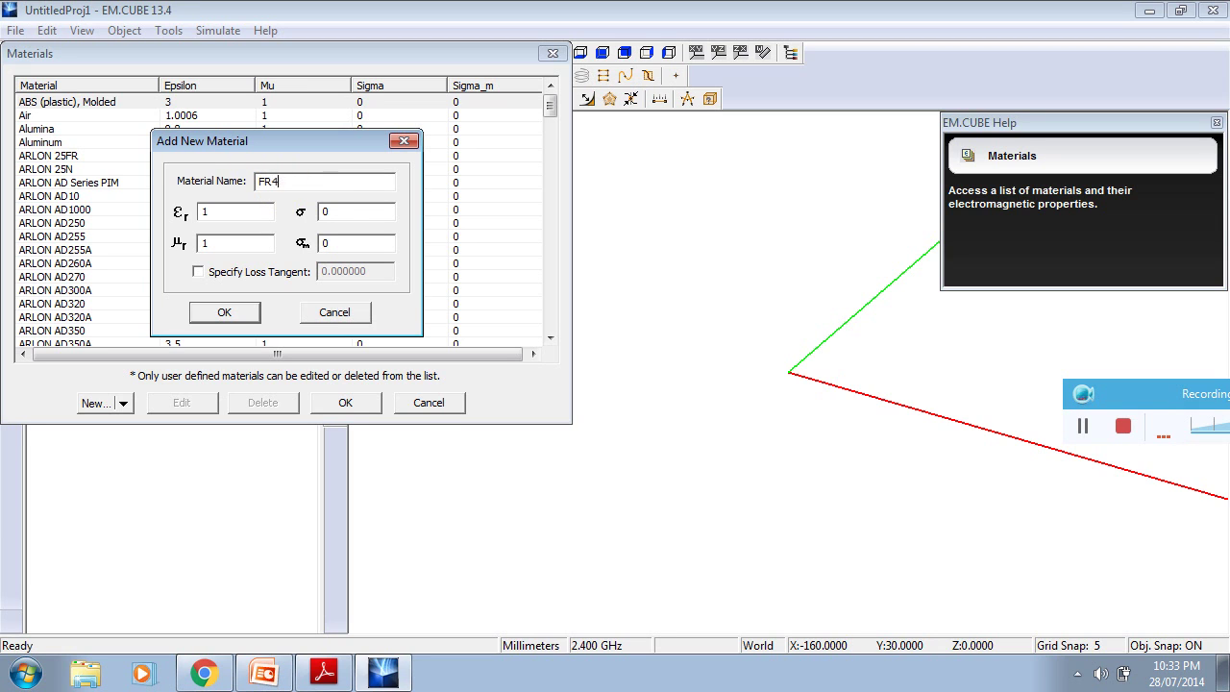
click(323, 211)
text(AKADEMIKA)
Give the new material a relative permittivity of 4.2 and a specified loss tangent of 0.09, and save it.
click(213, 212)
drag(215, 212, 170, 213)
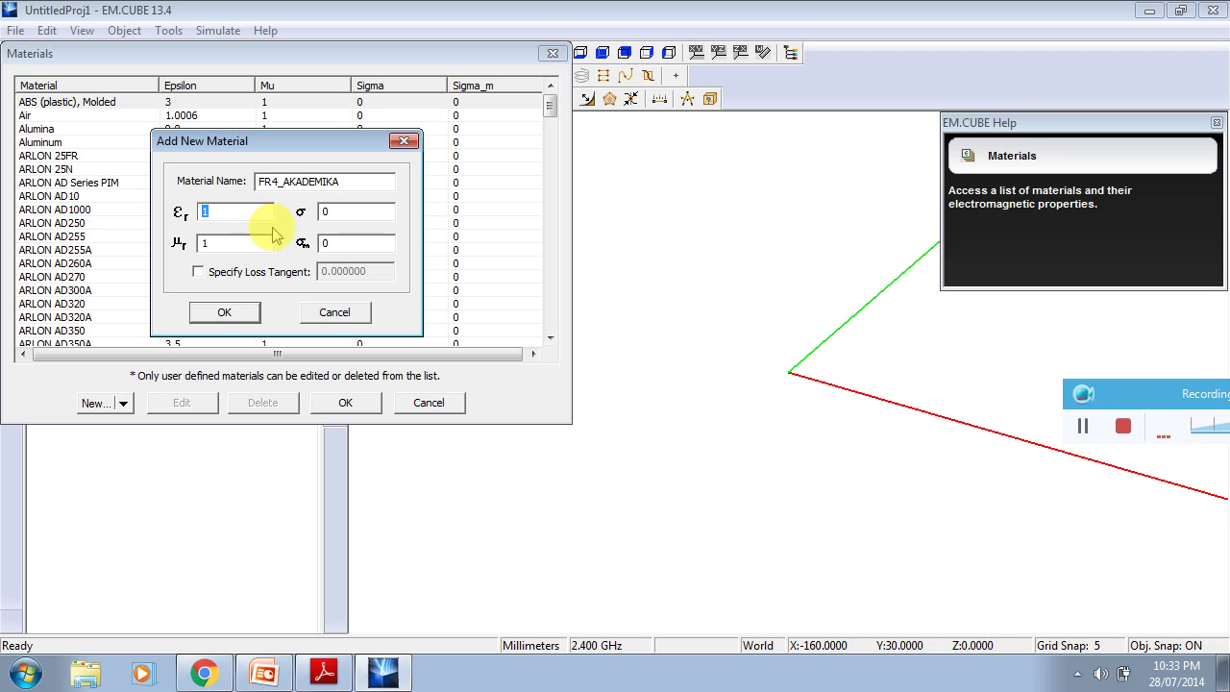
text(4.2)
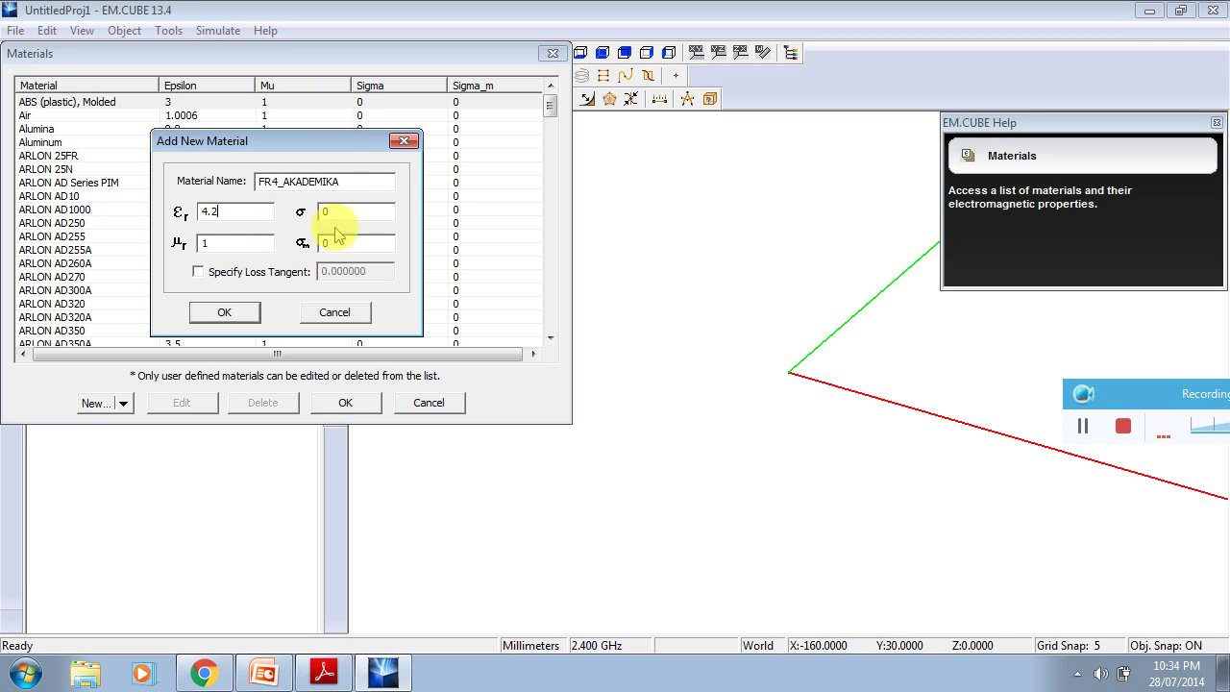
click(199, 274)
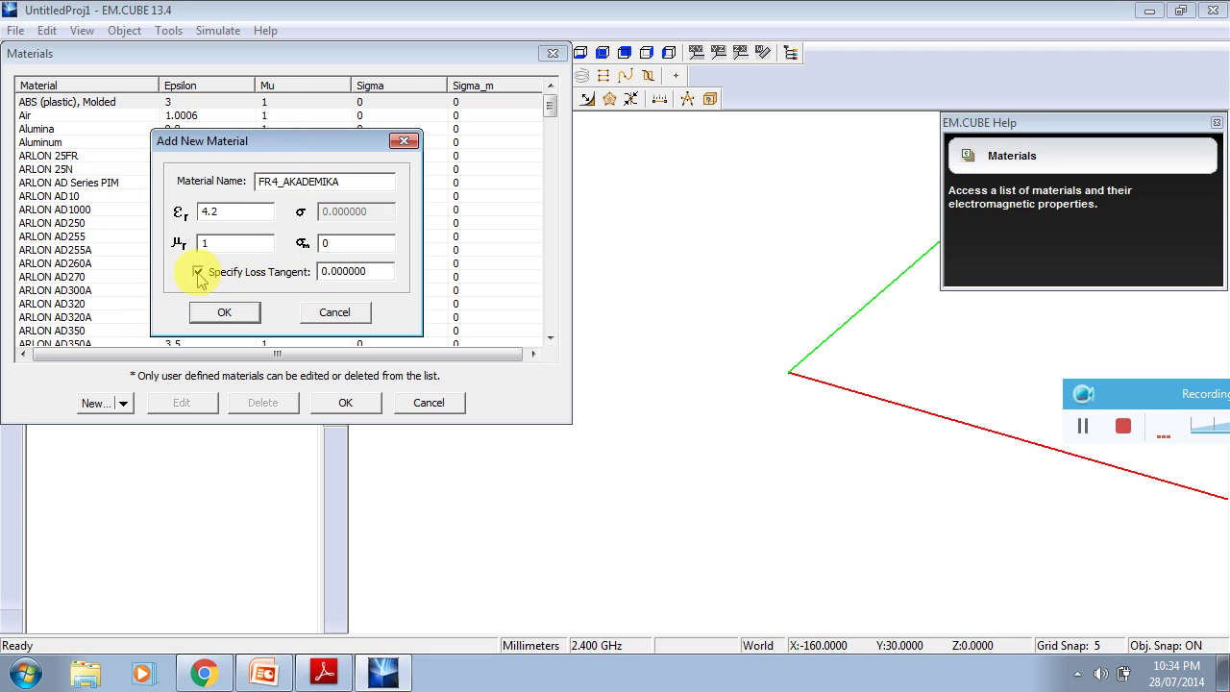
drag(373, 271, 316, 273)
text(0.09)
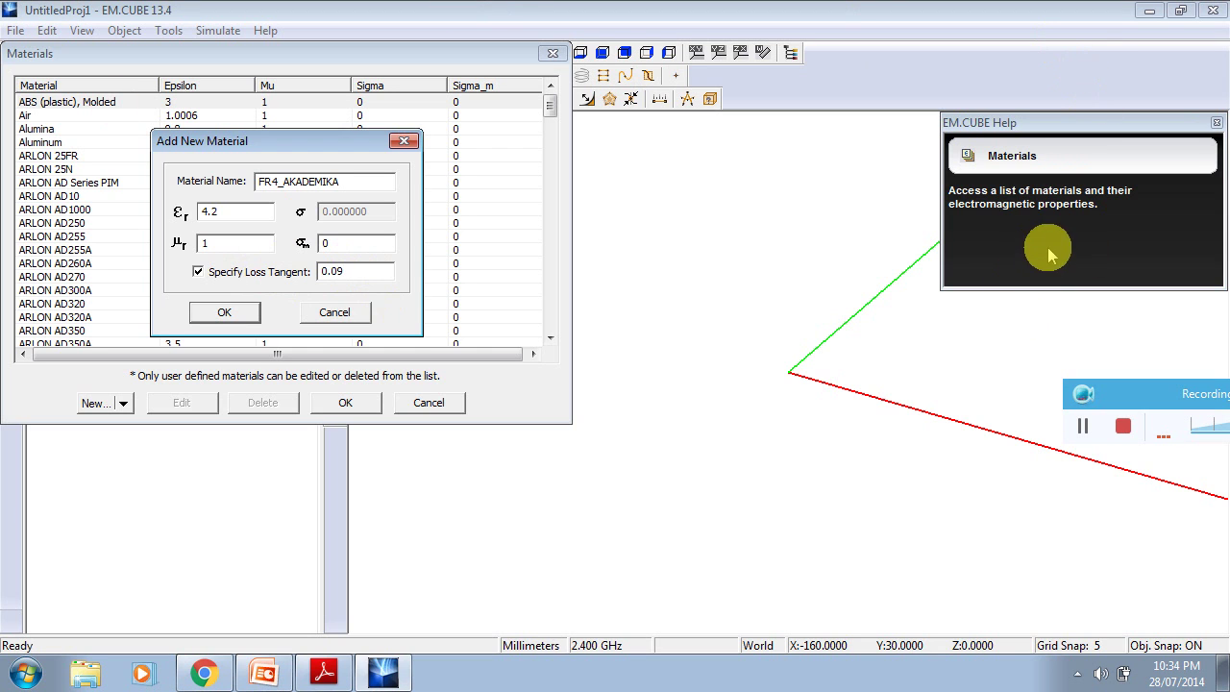
click(222, 311)
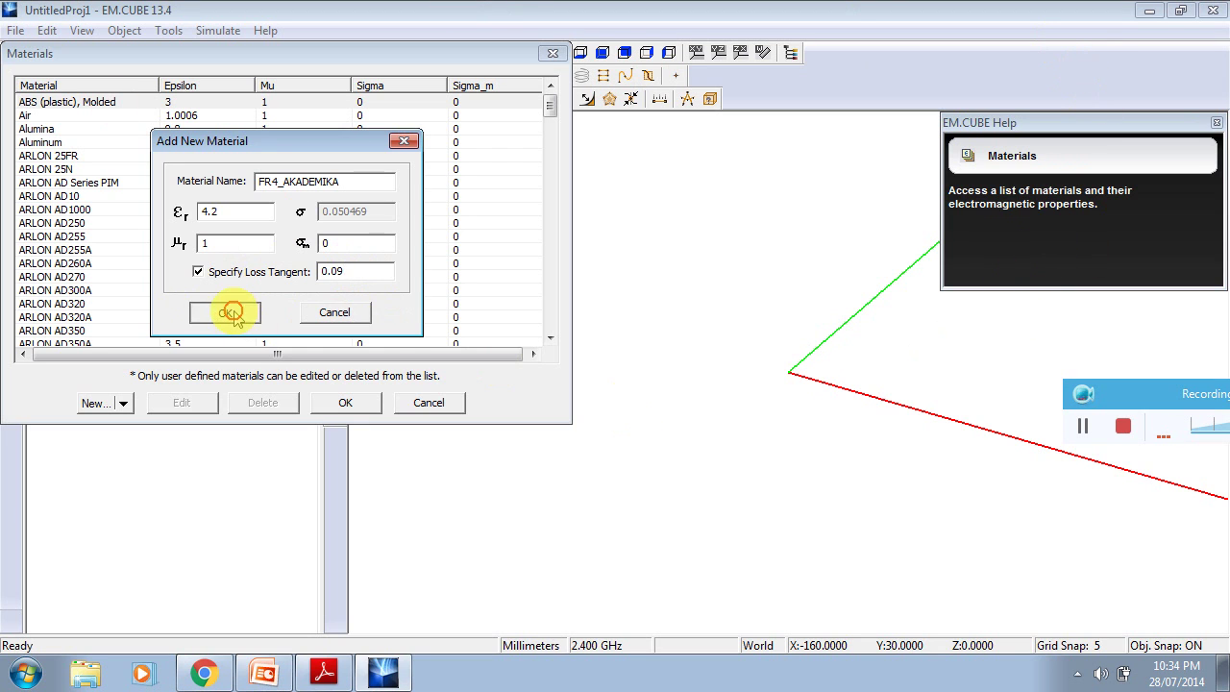
click(341, 403)
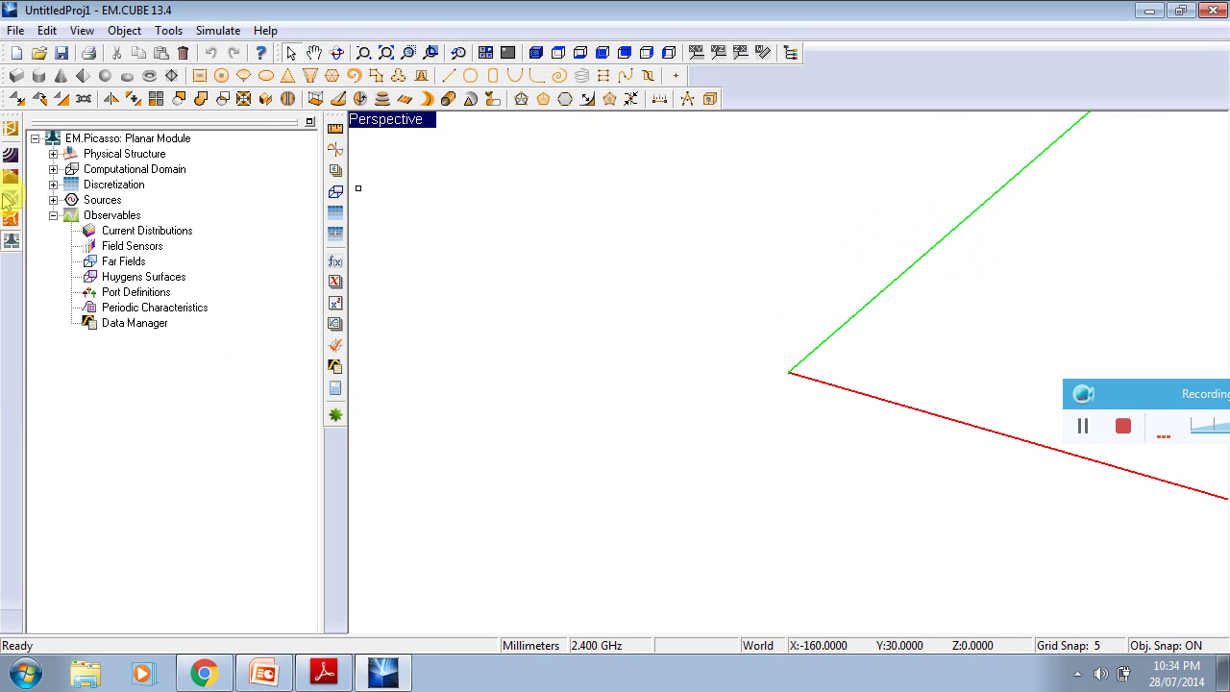
Assign the FR4_AKADEMIKA material to substrate Layer 1 in the layer stack-up settings.
click(53, 169)
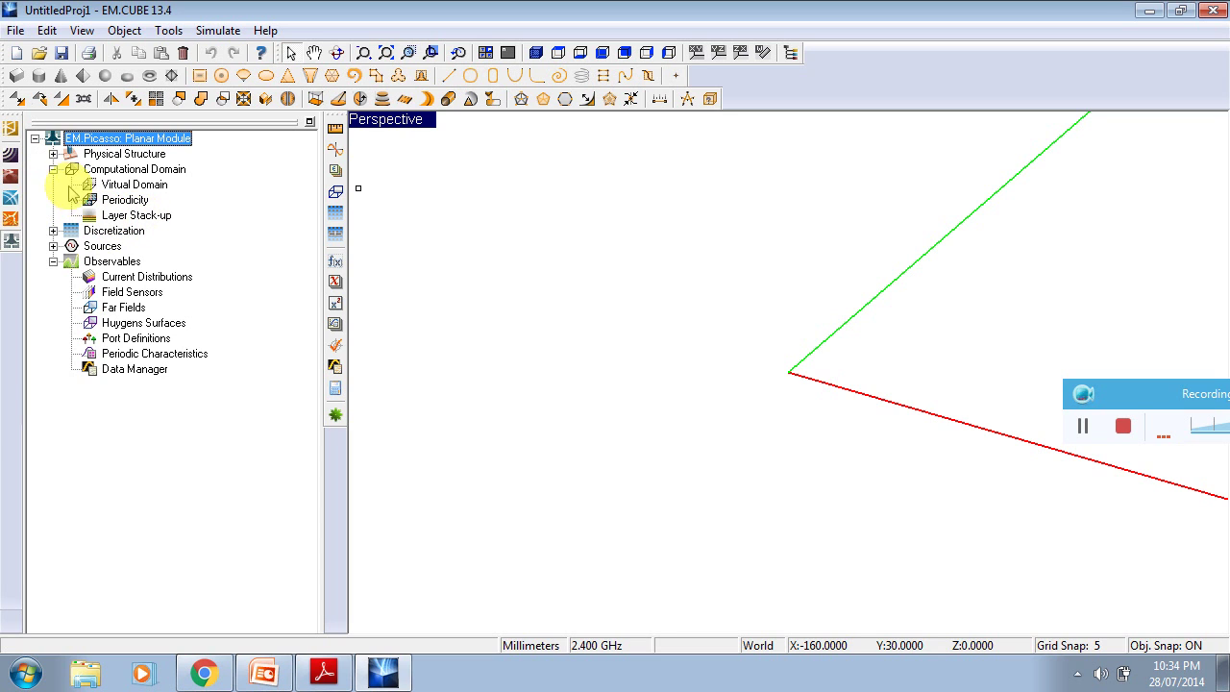
click(125, 216)
right_click(133, 217)
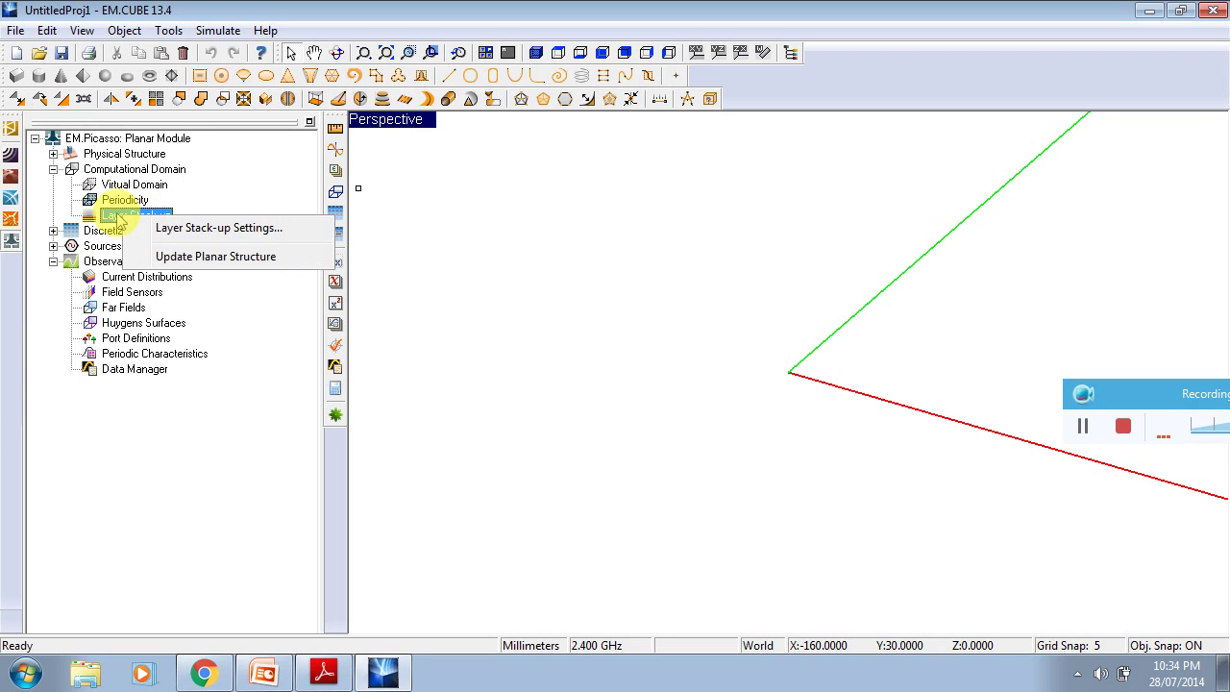
click(182, 231)
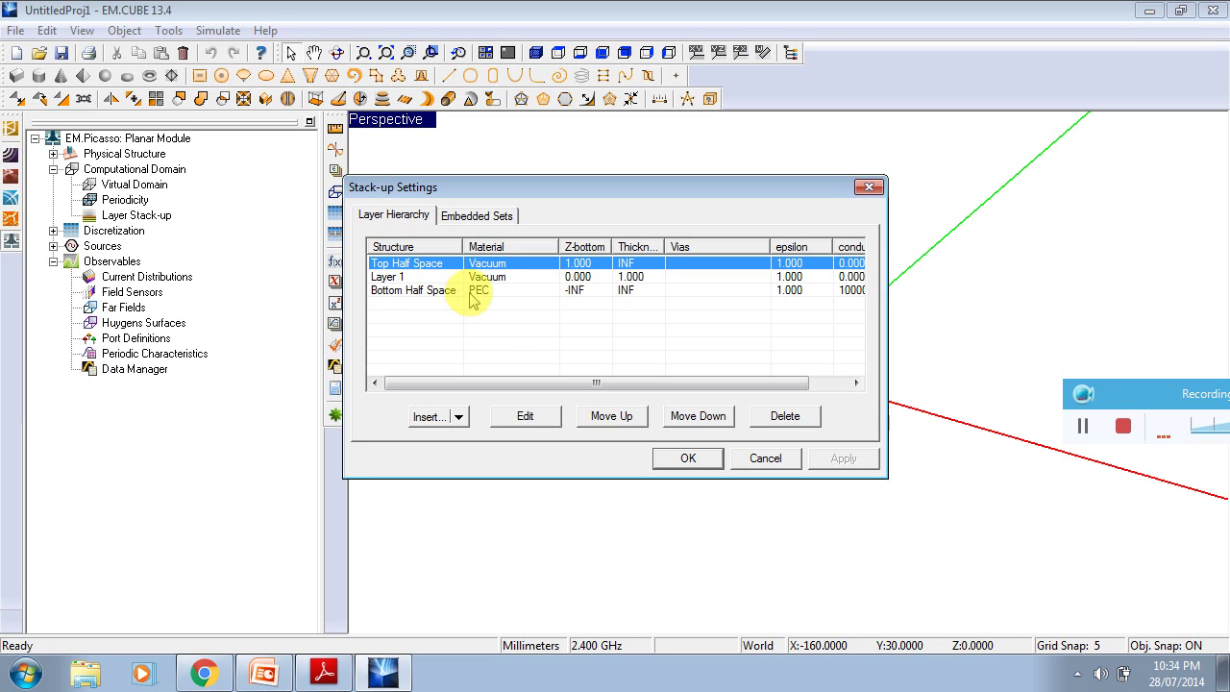
click(417, 277)
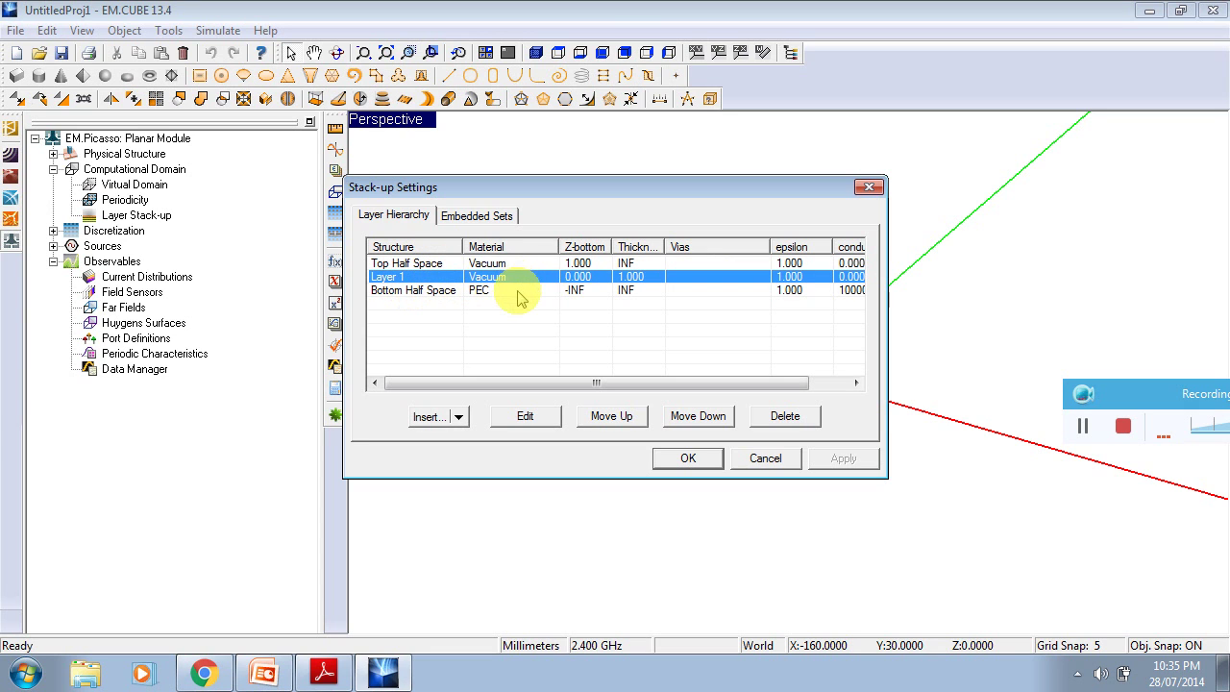
click(525, 416)
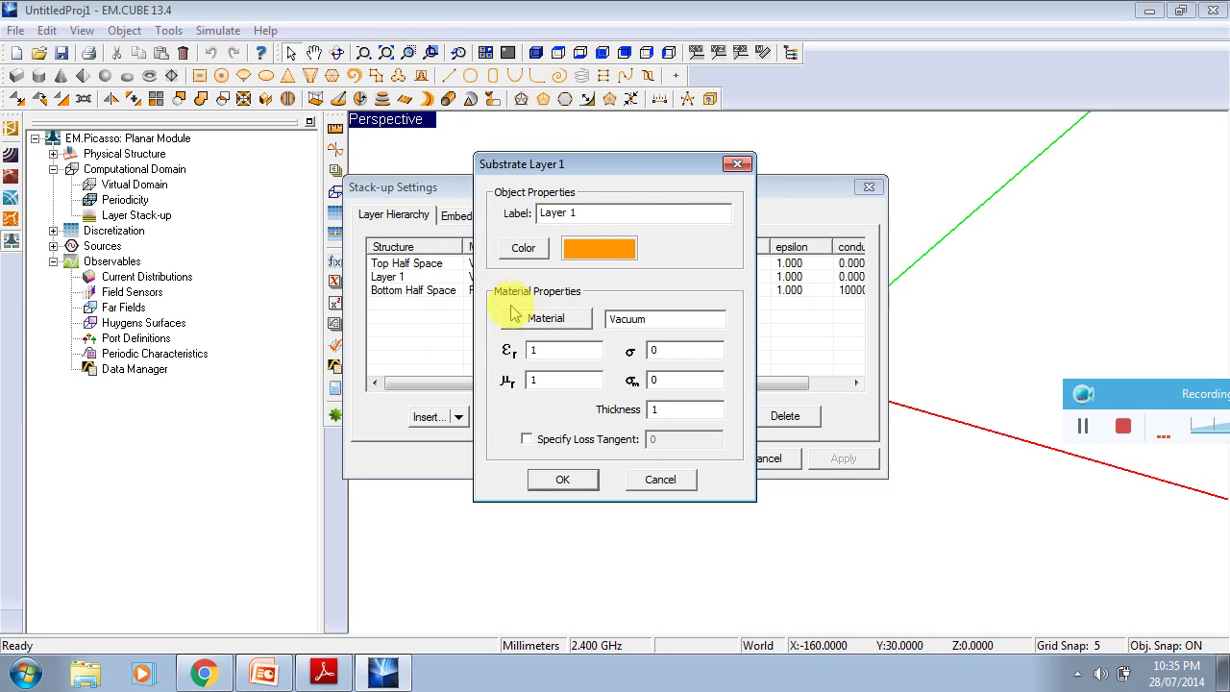
click(546, 319)
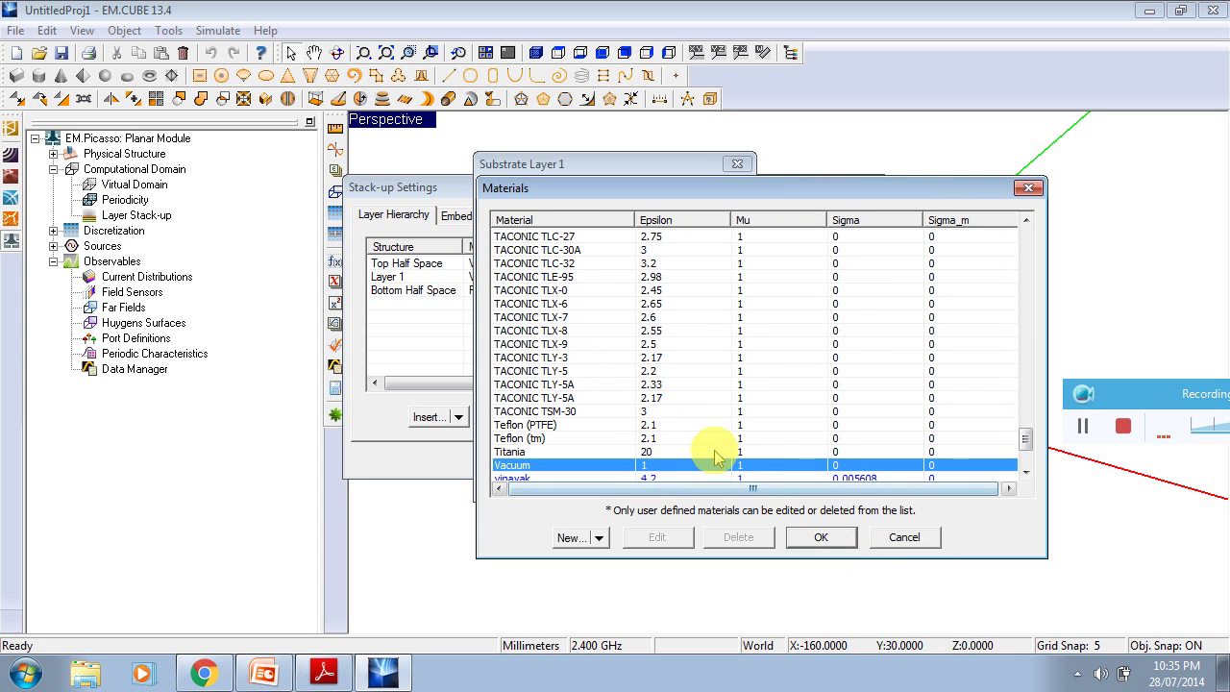
key(f)
key(Down)
key(Down)
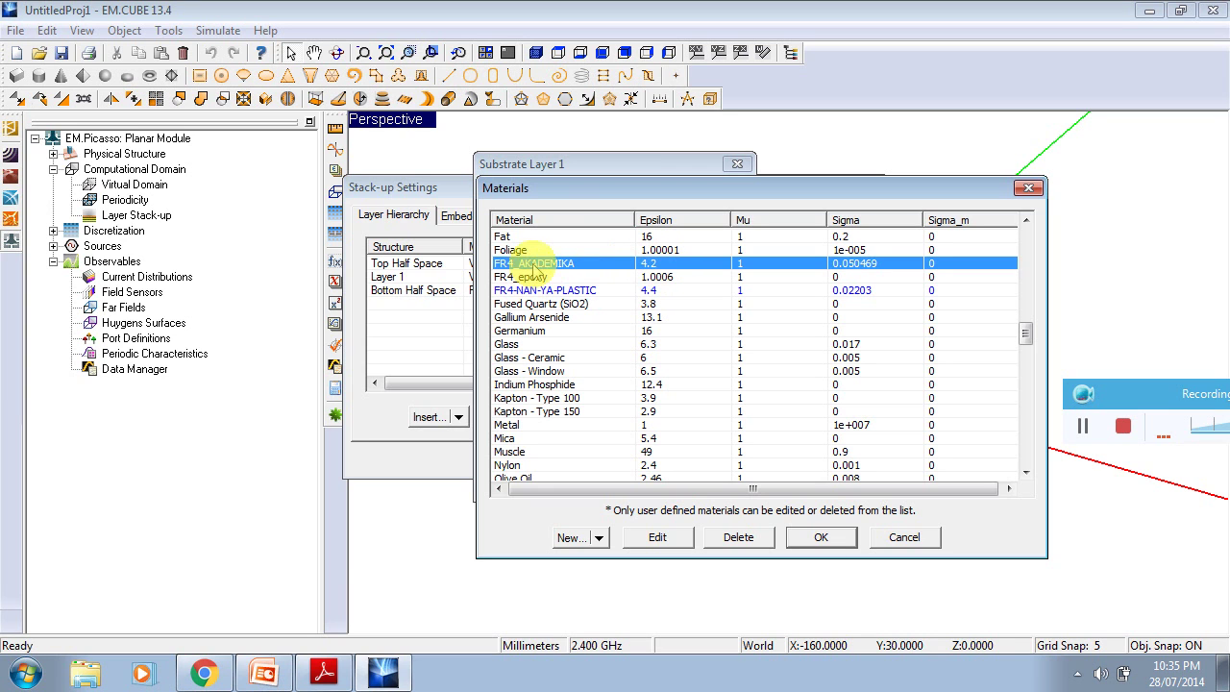
click(821, 538)
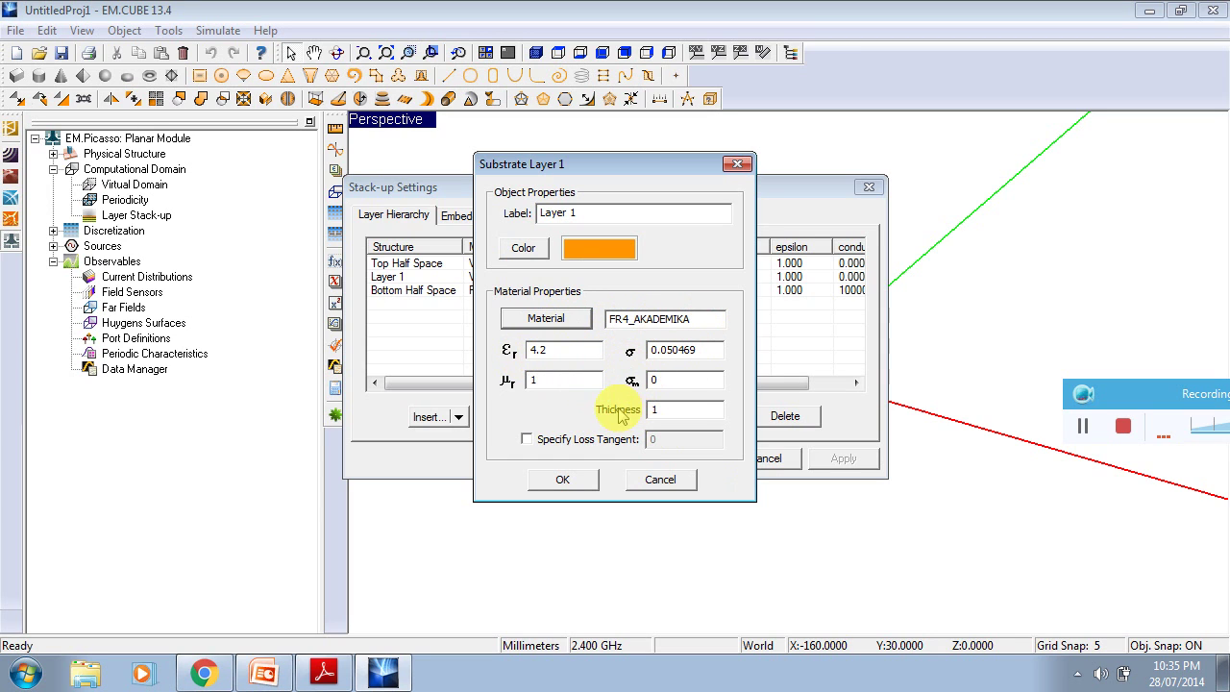
Set the thickness of Layer 1 to 1.6 mm, specify its loss tangent as 0.09, and apply the layer properties.
click(662, 411)
text(.6)
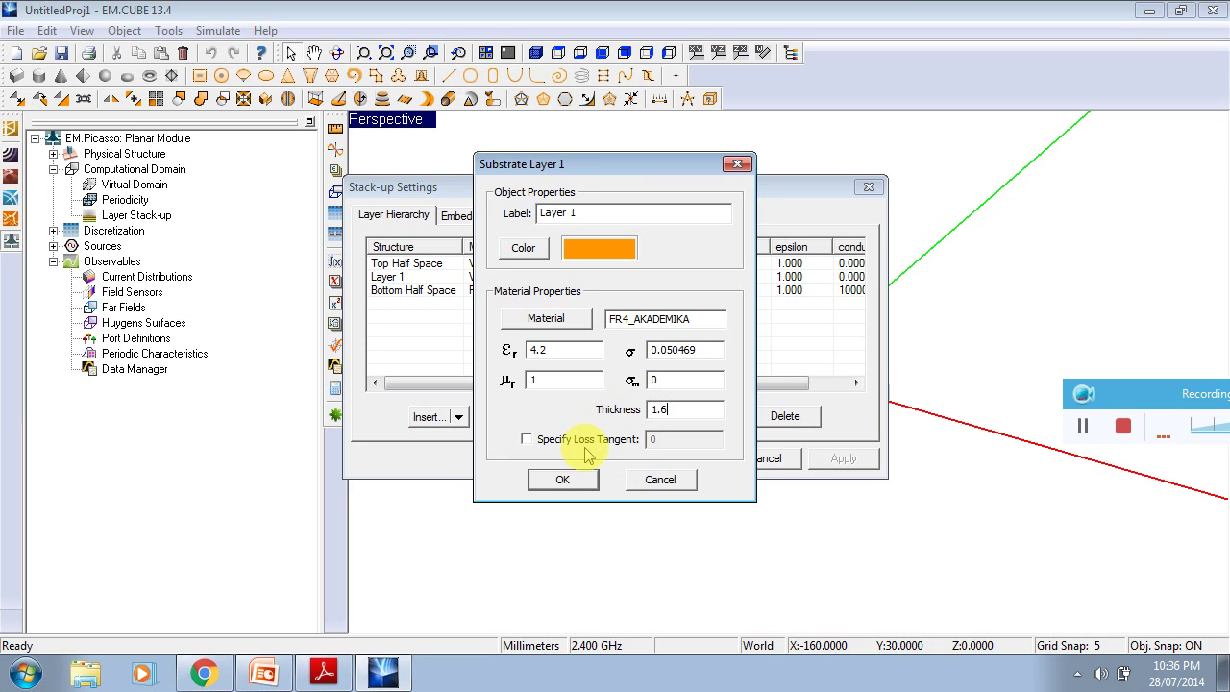
click(526, 440)
click(678, 439)
text(09)
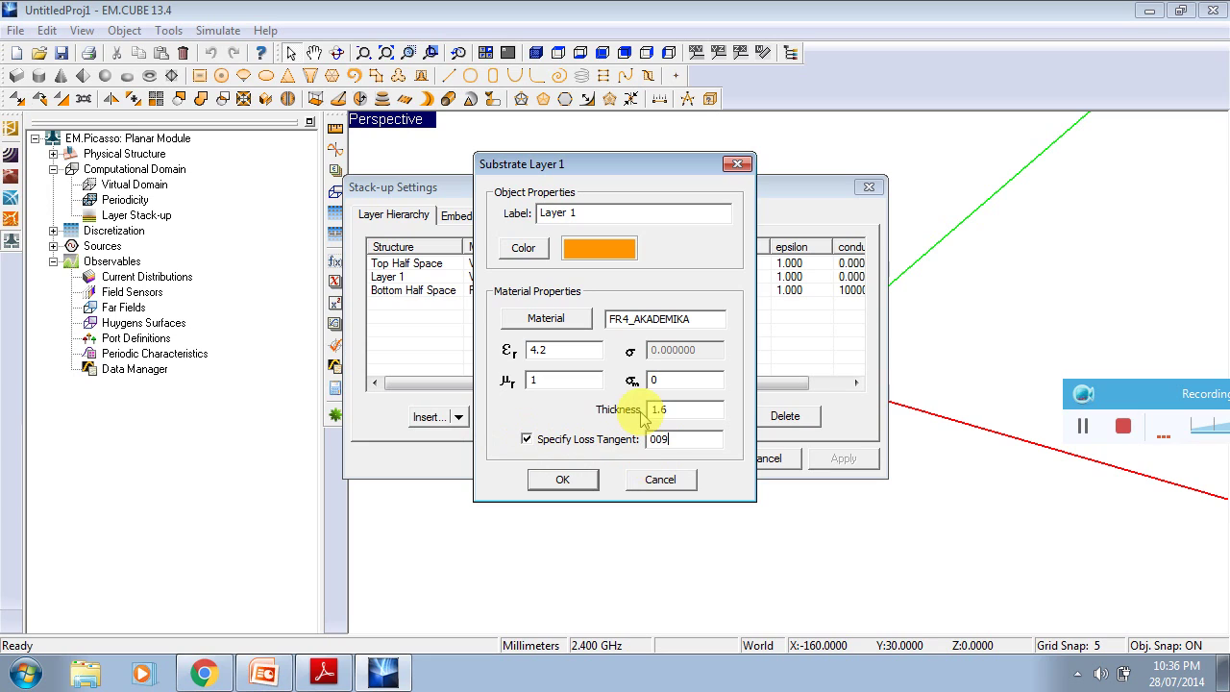
text(0)
click(576, 483)
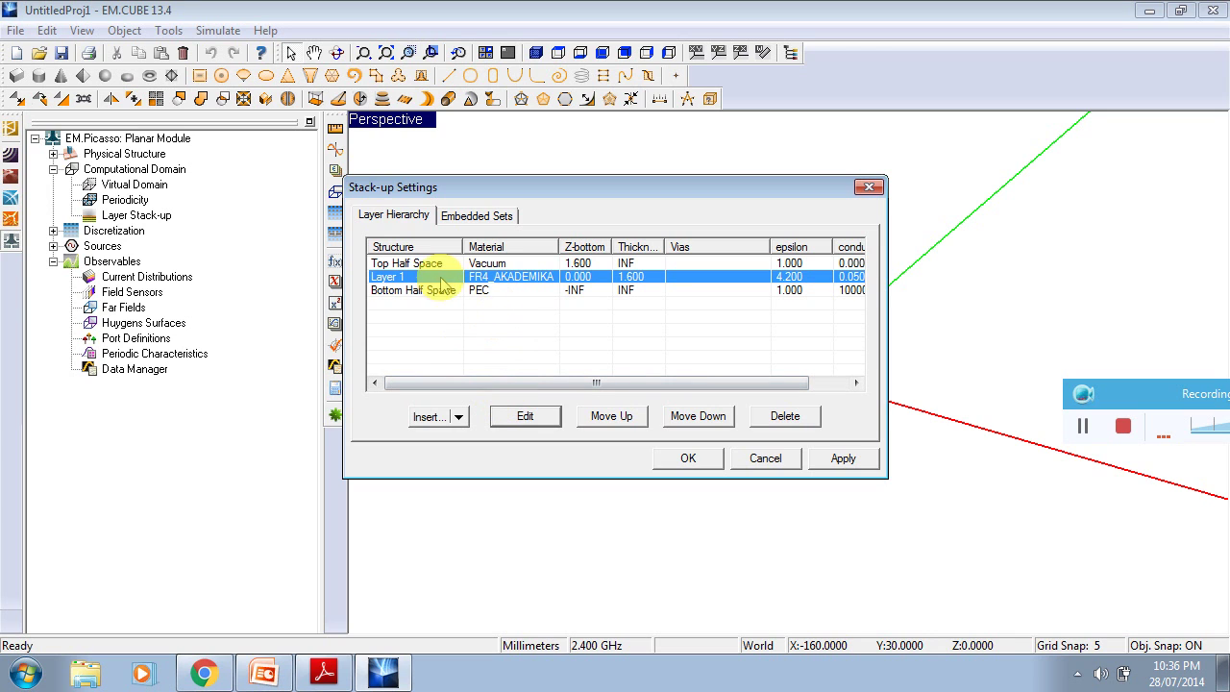
Insert a metal (PEC) trace with default properties above substrate Layer 1, apply the stack-up settings and close them.
click(460, 418)
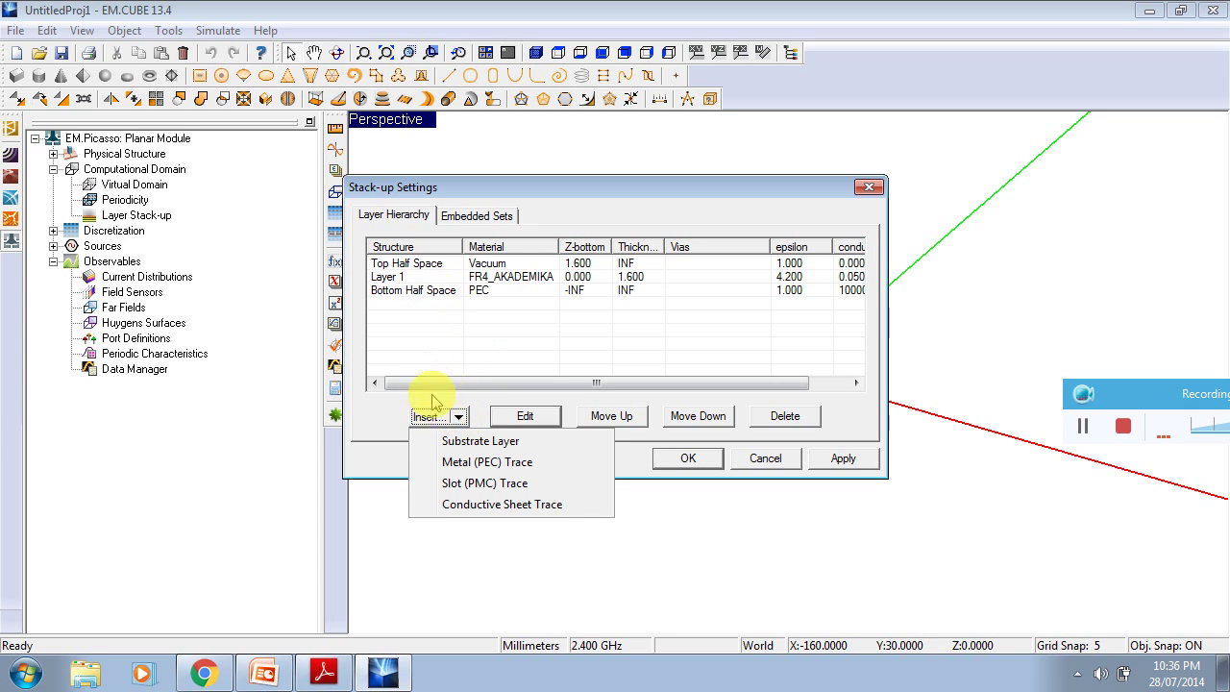
click(514, 462)
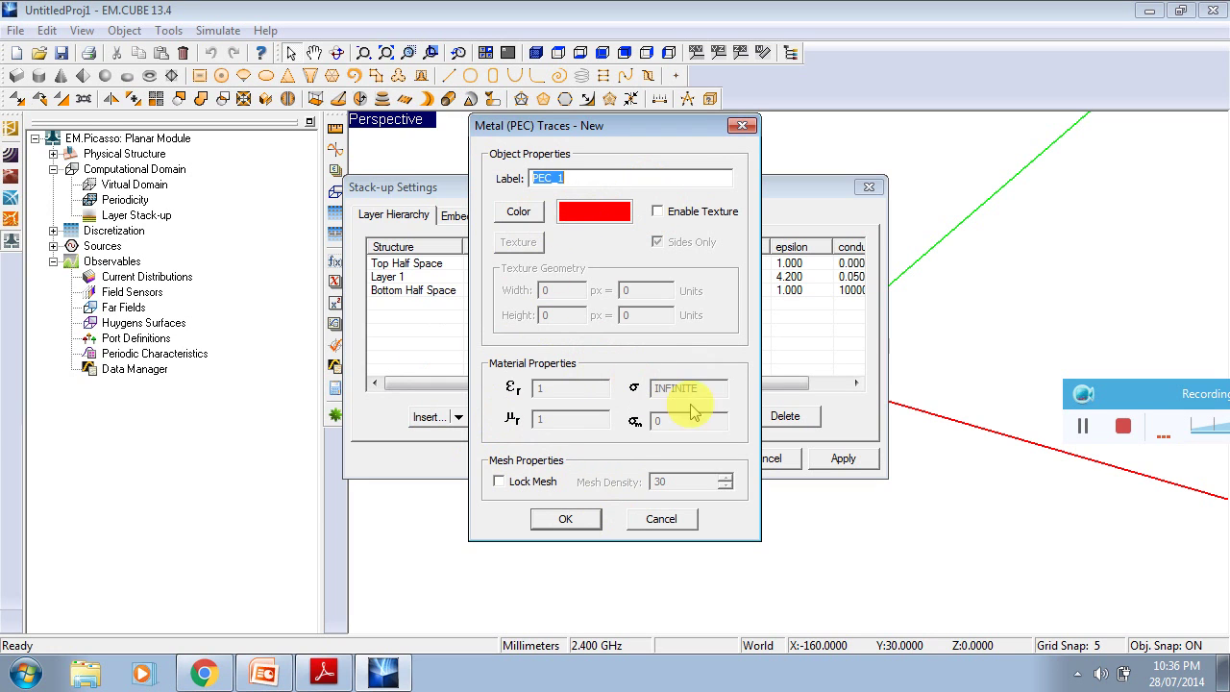
click(567, 519)
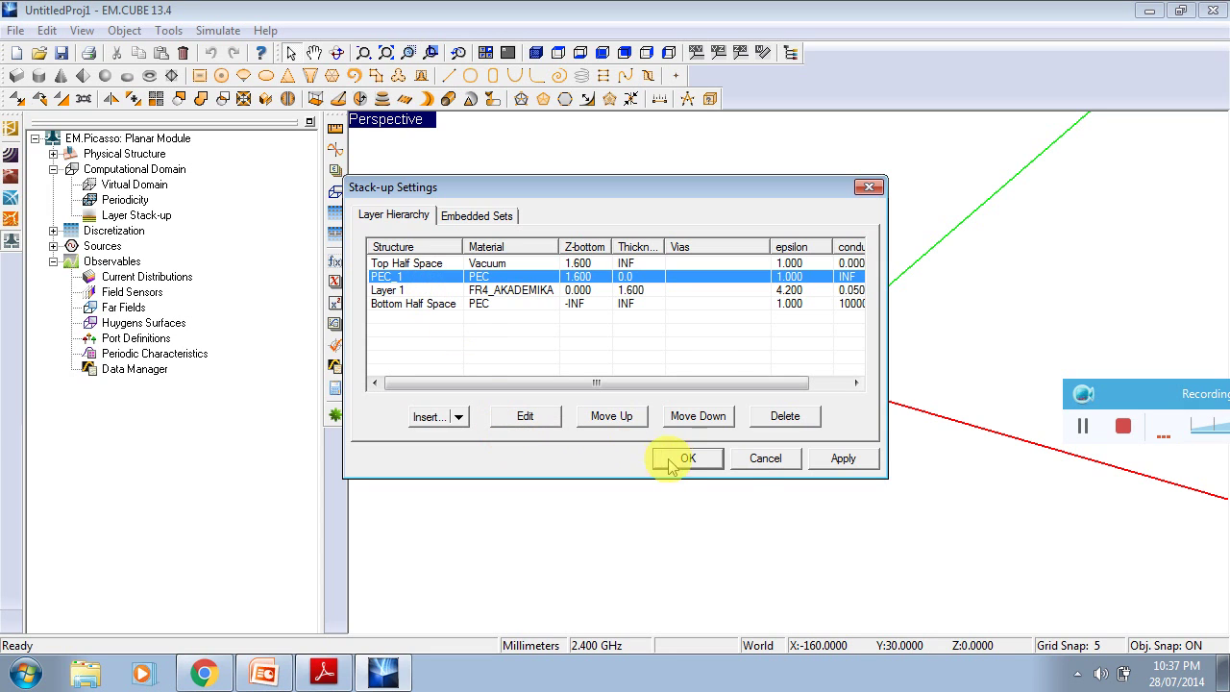
click(846, 459)
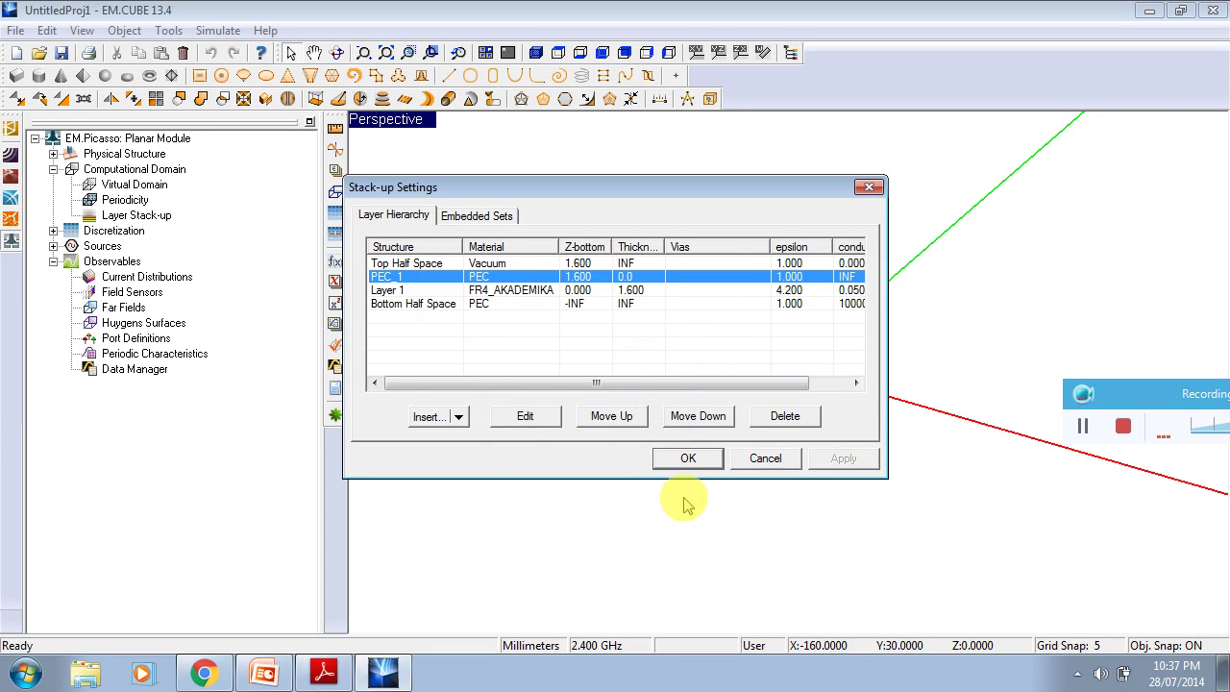
click(687, 459)
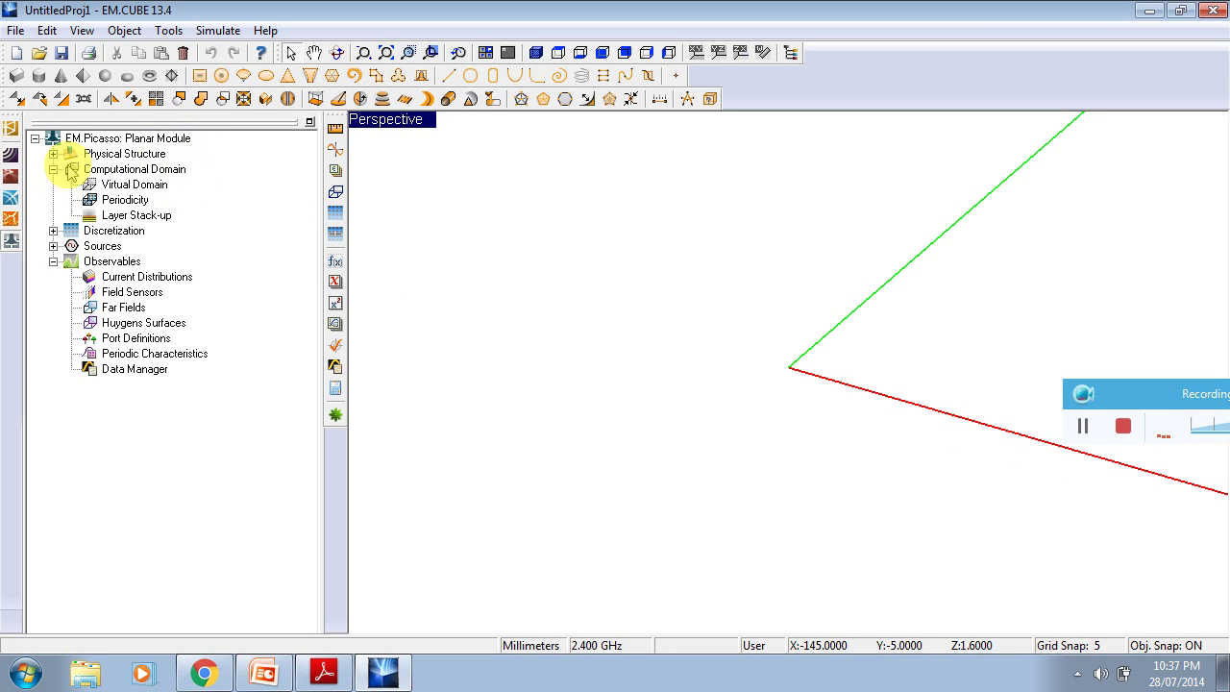
Show only the physical structure groups in the project tree and draw a rectangle strip about 70 by 60 mm on the metal trace plane.
click(54, 169)
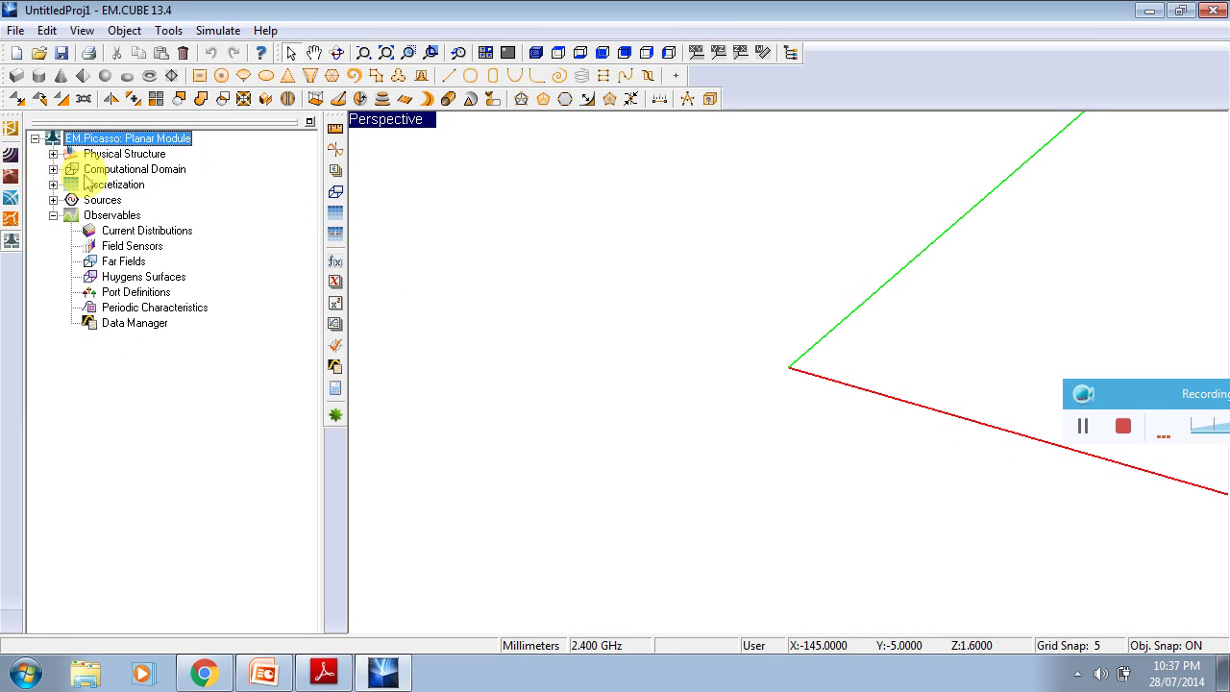
click(54, 216)
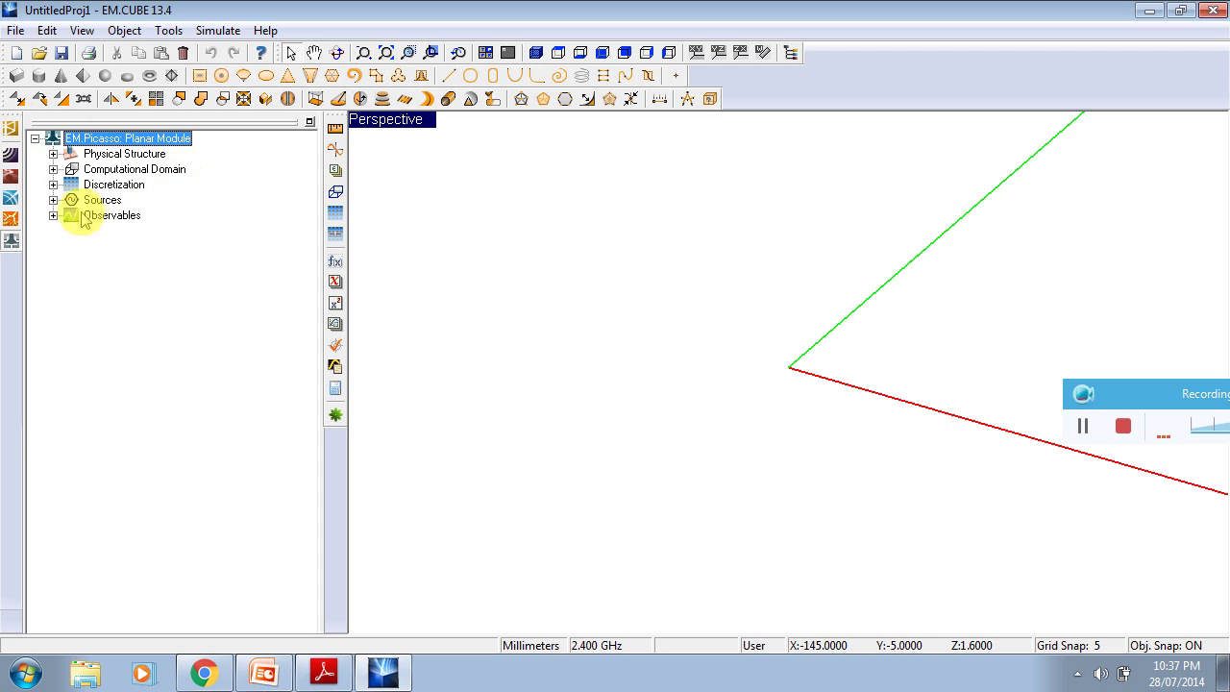
click(53, 153)
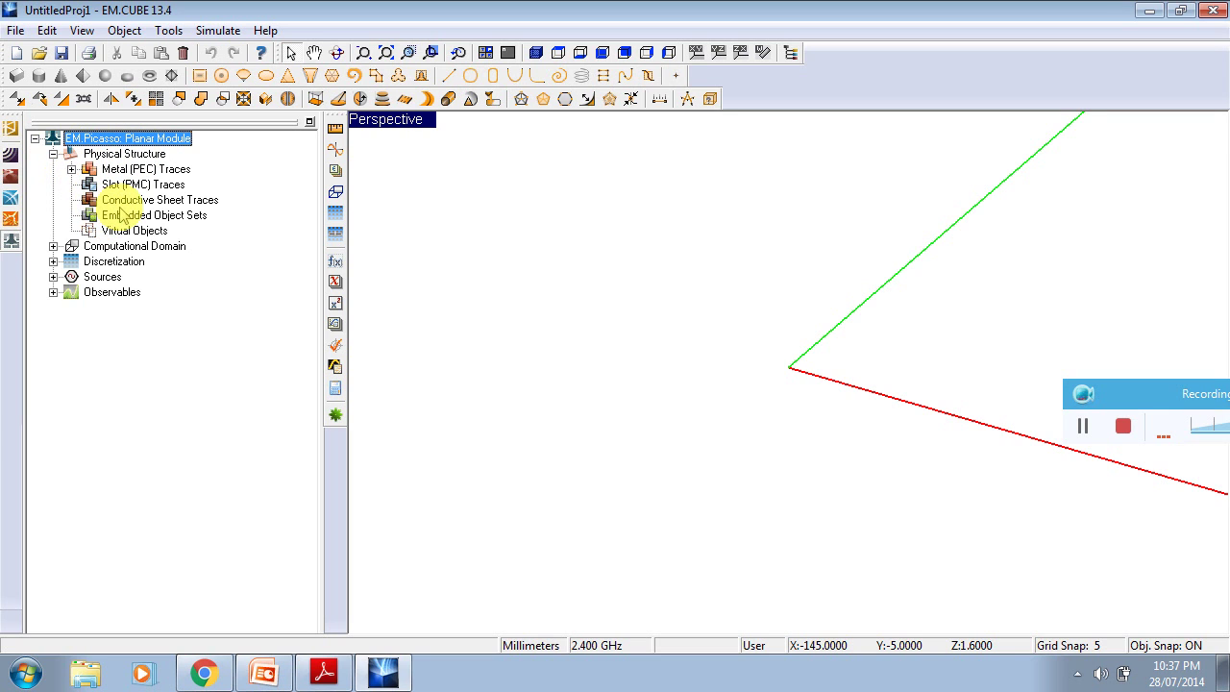
click(198, 82)
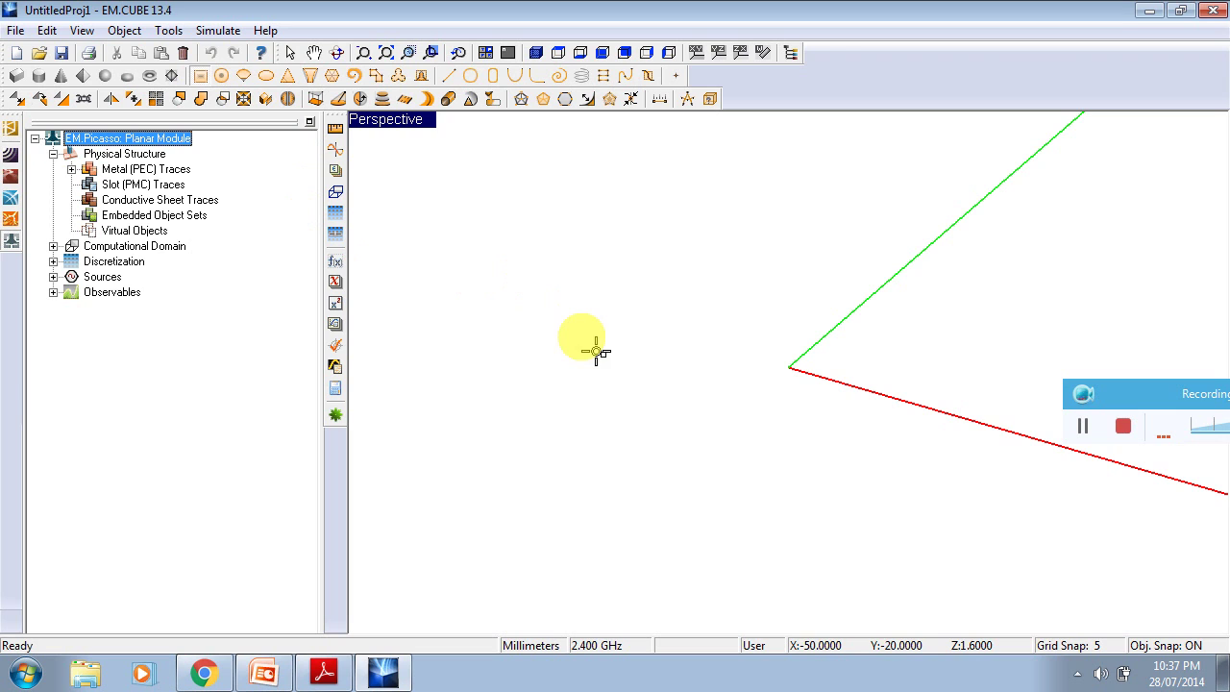
click(632, 292)
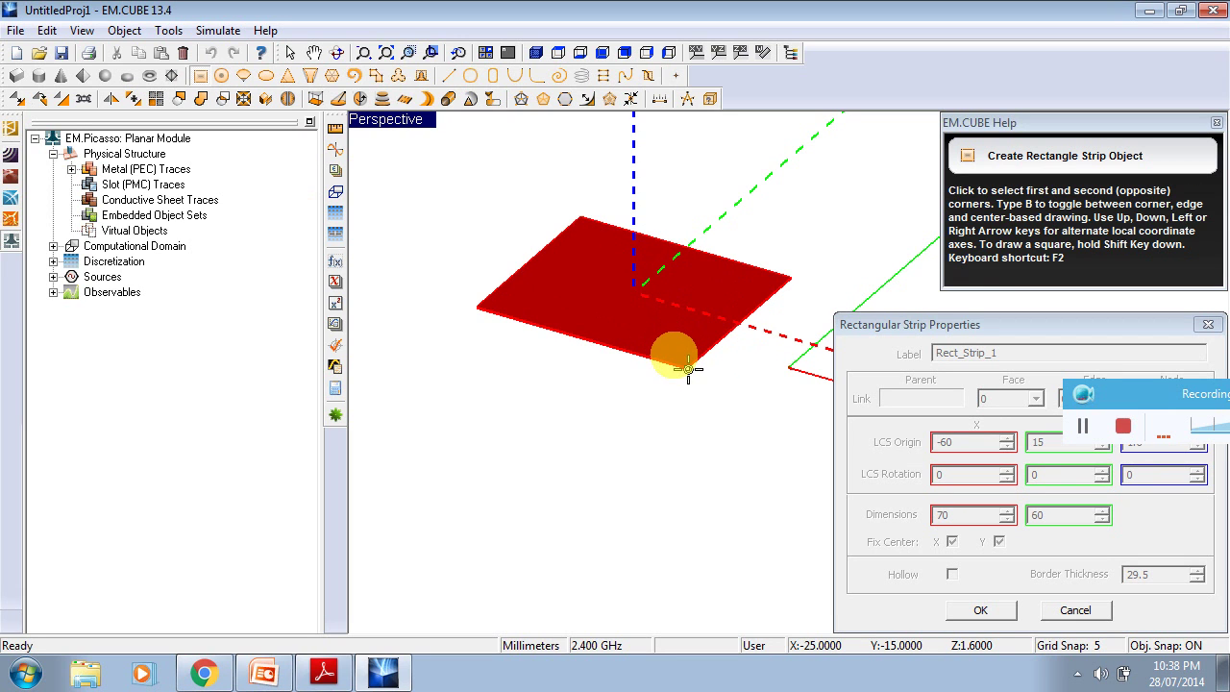
click(687, 368)
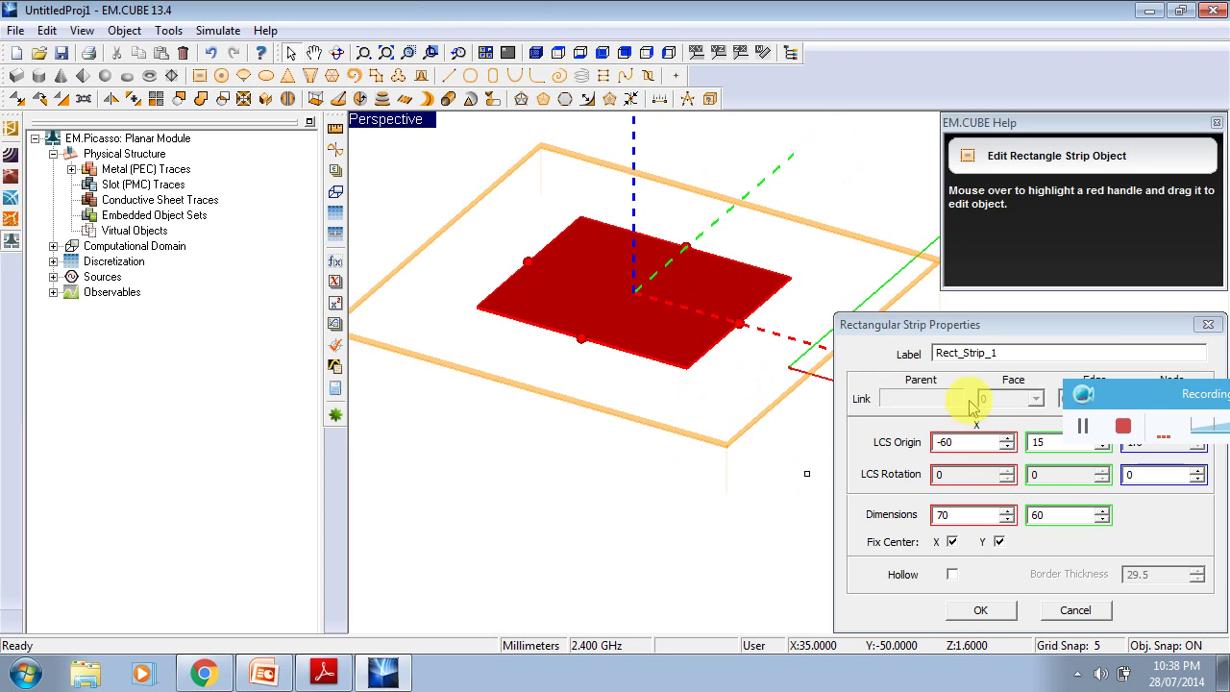
Label the rectangular strip RMSA and set its dimensions to 29 mm in X and 38 mm in Y.
drag(961, 325, 100, 159)
drag(178, 168, 225, 160)
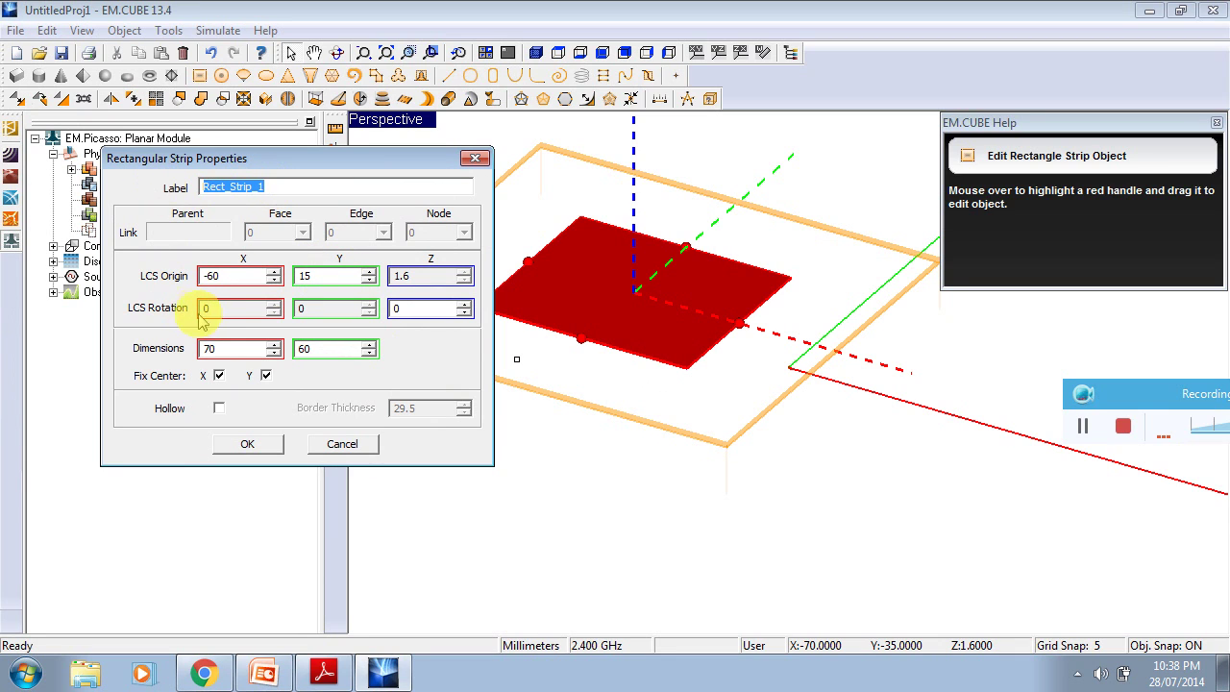
text(RMSA)
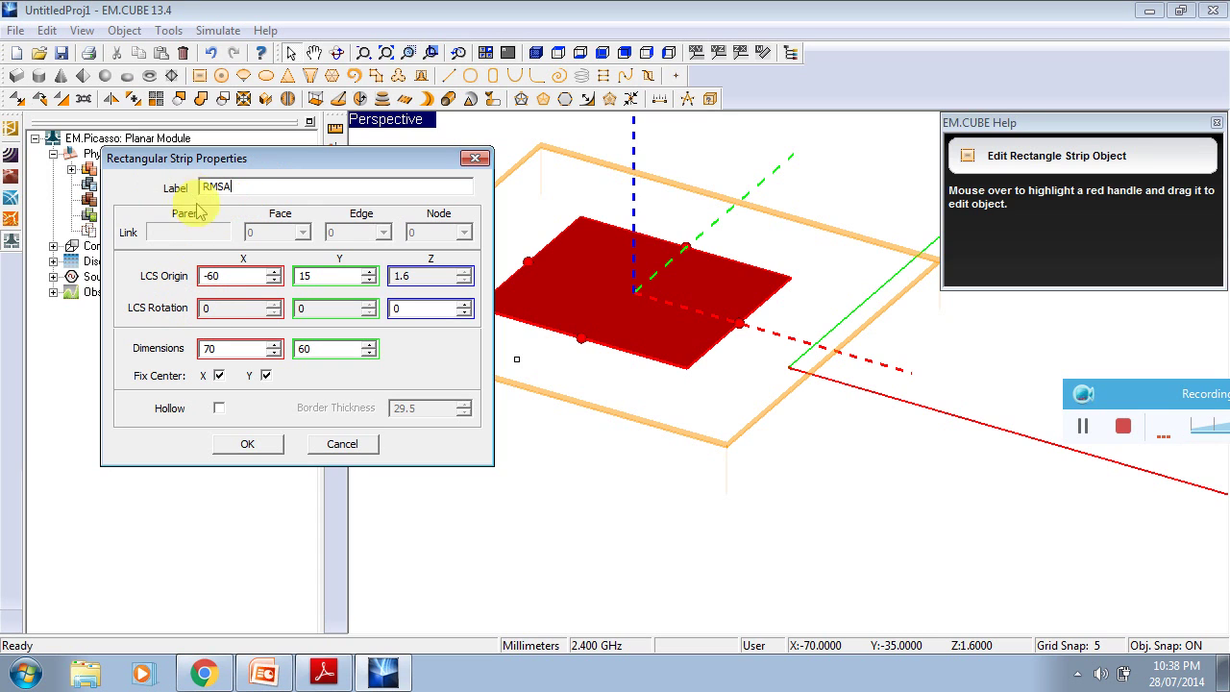
click(218, 375)
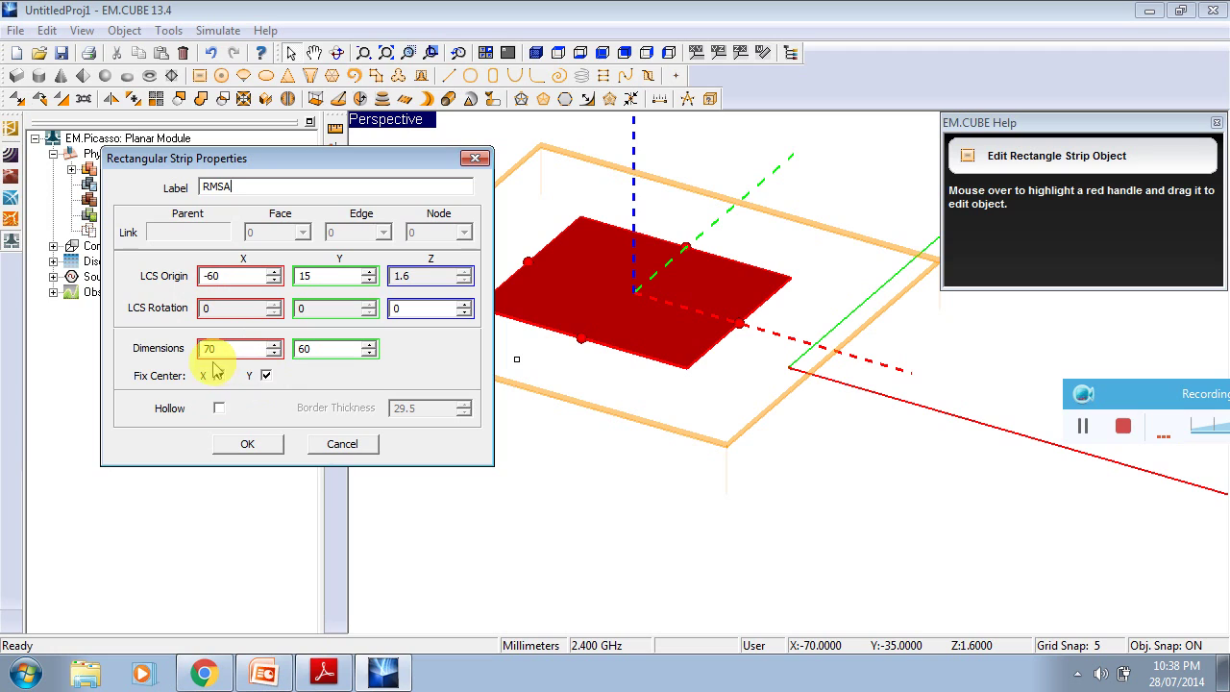
drag(222, 348, 173, 343)
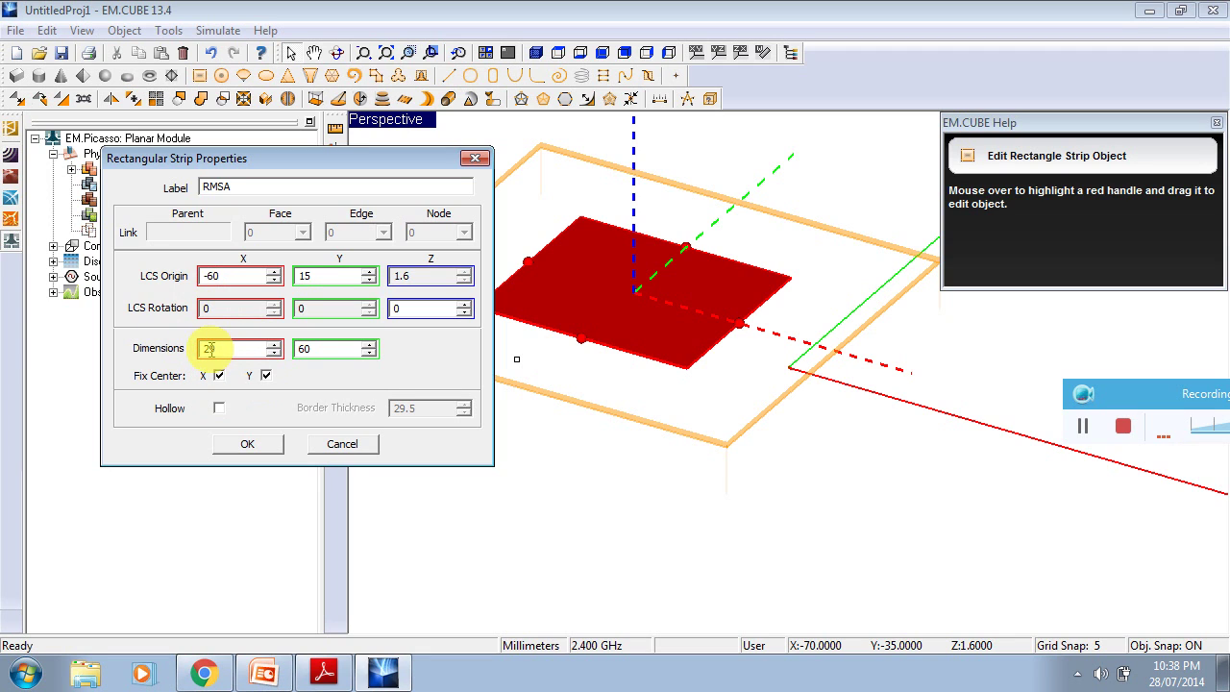
key(Tab)
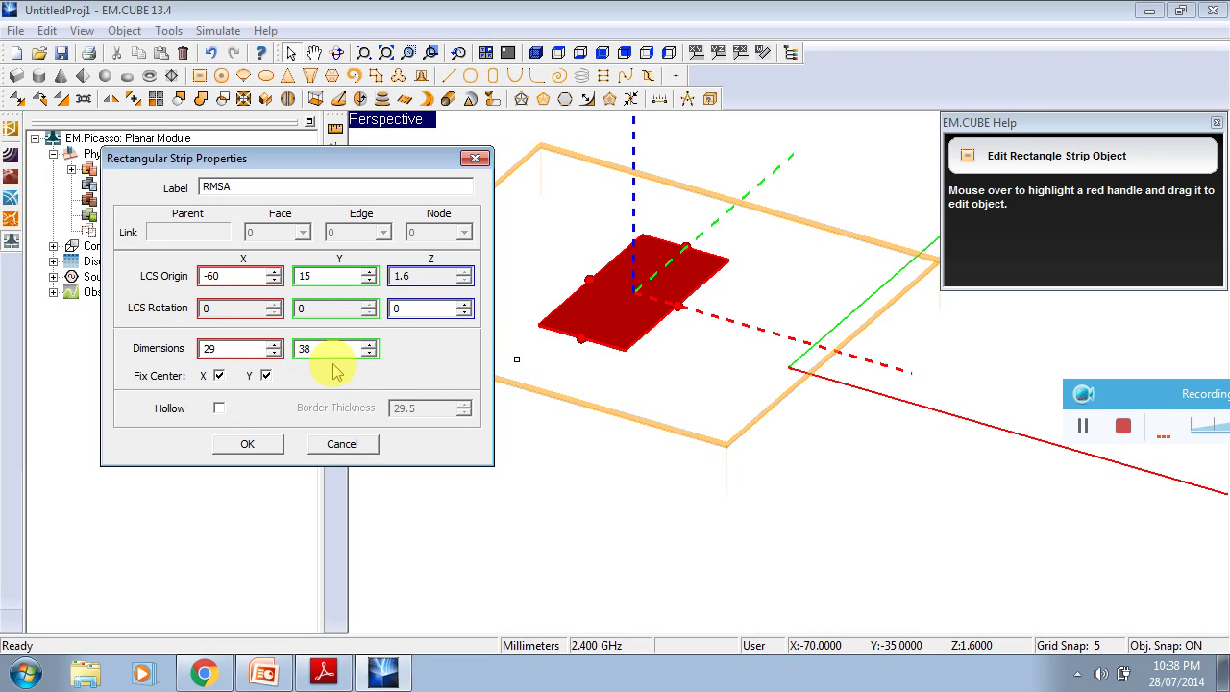
Set the RMSA strip's LCS origin to X -14.5 and Y -19, and accept the strip properties.
double_click(240, 274)
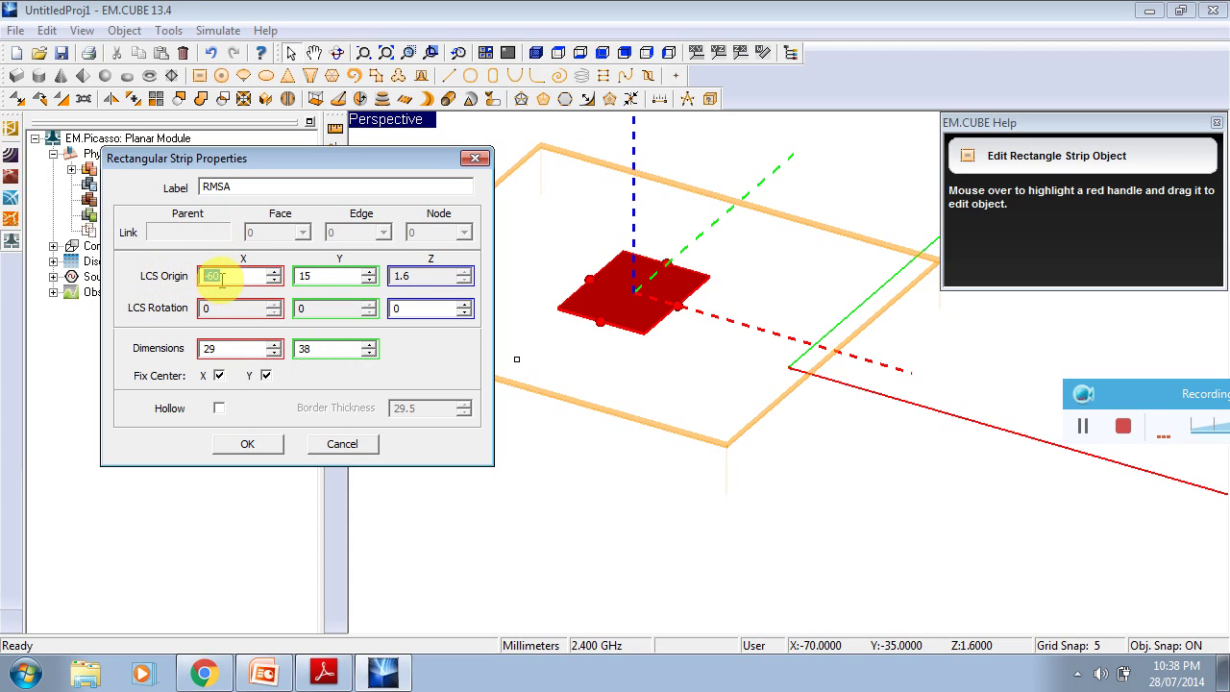
text(14.5)
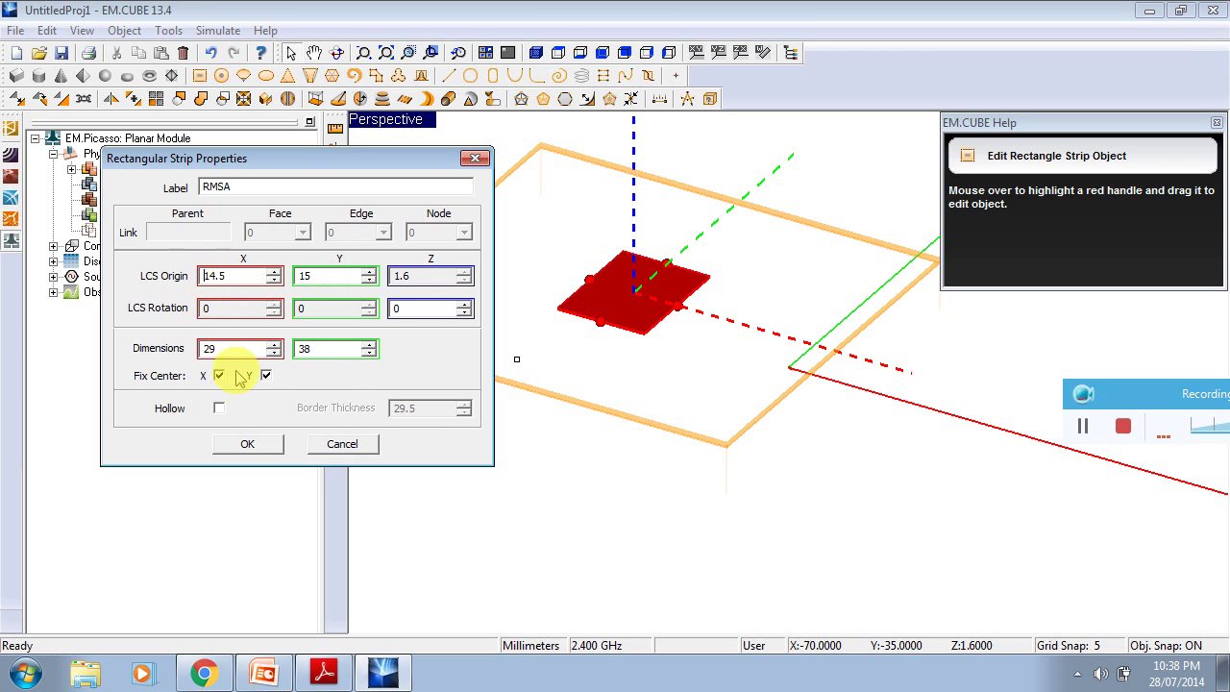
text(-)
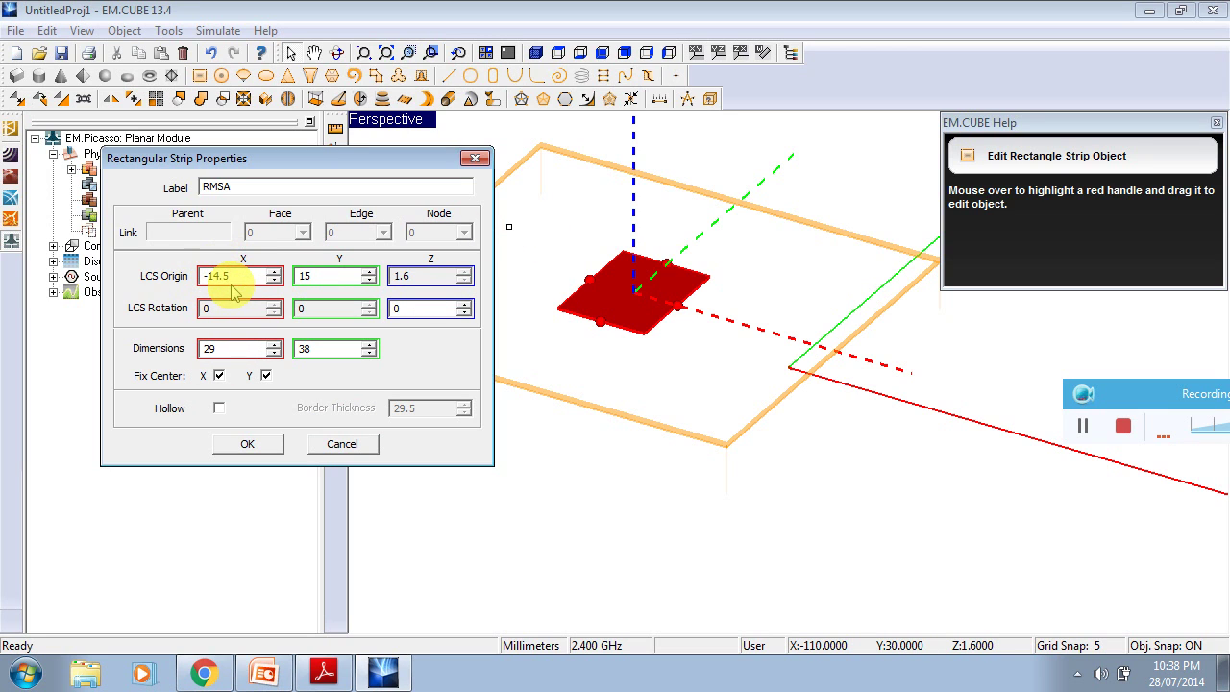
double_click(312, 277)
text(19)
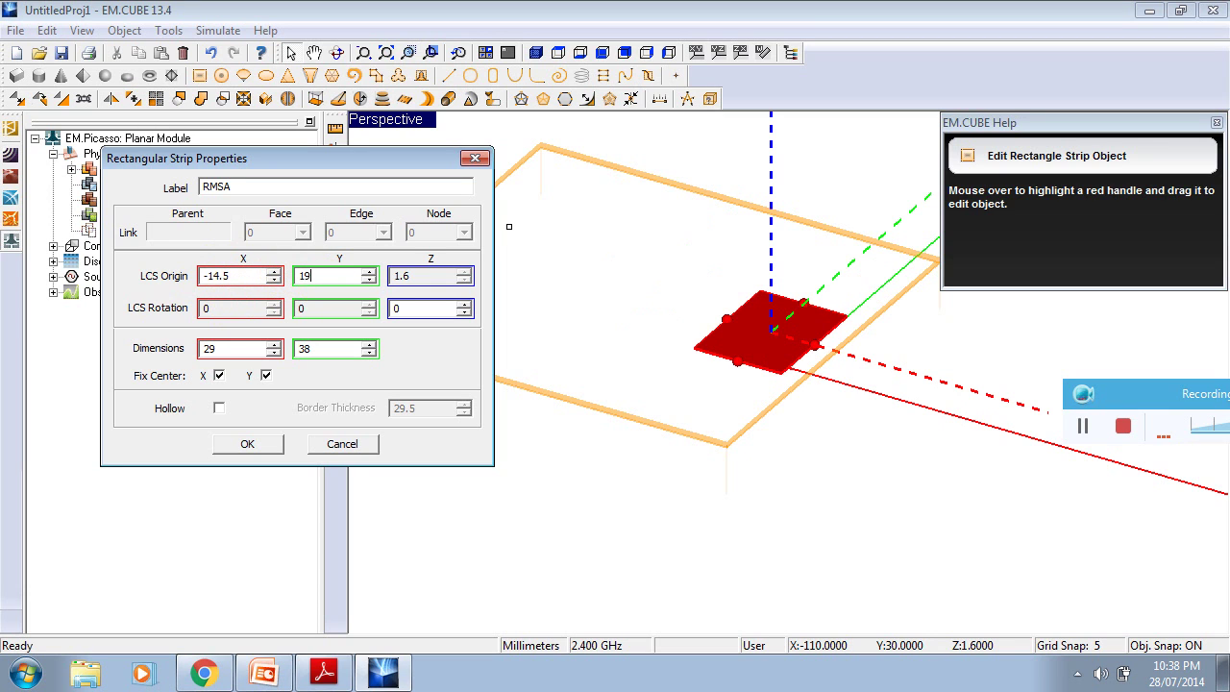
click(299, 276)
text(-)
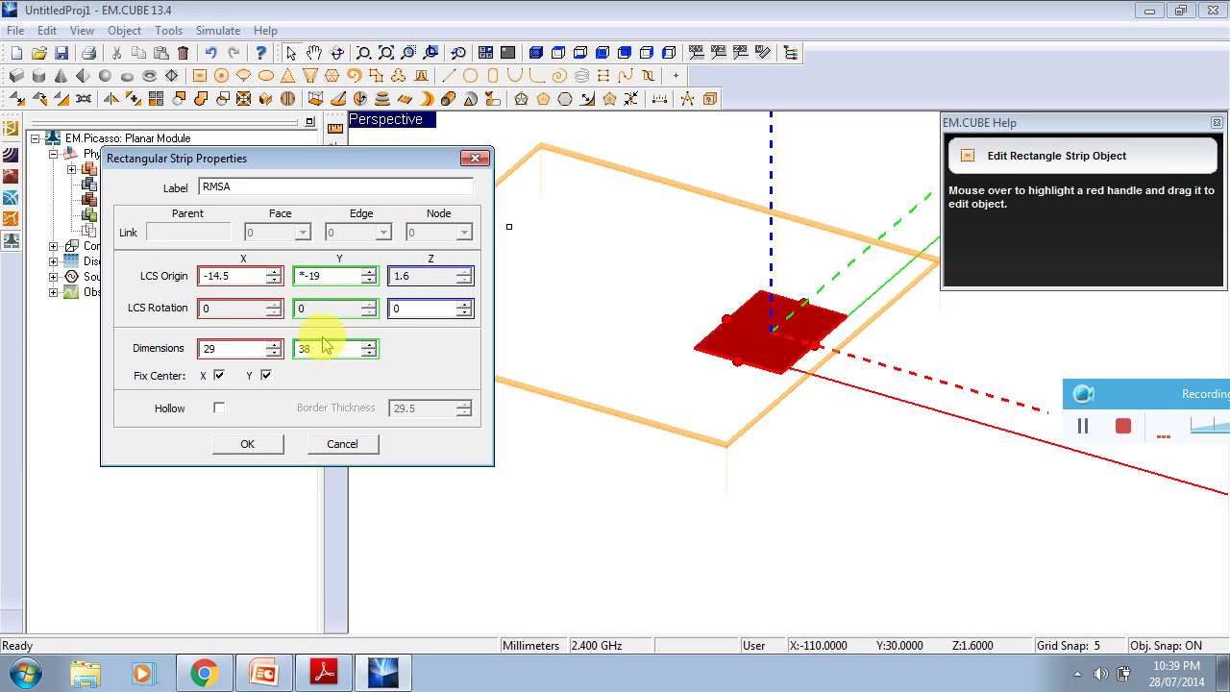
text(-)
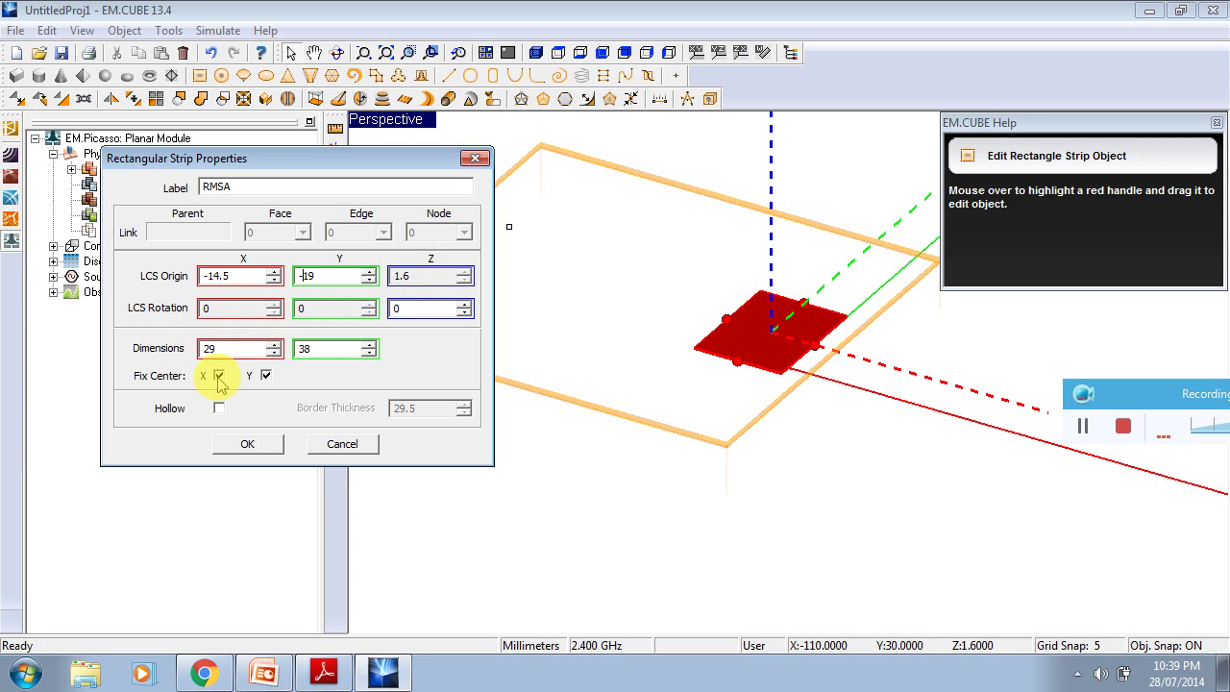
click(247, 445)
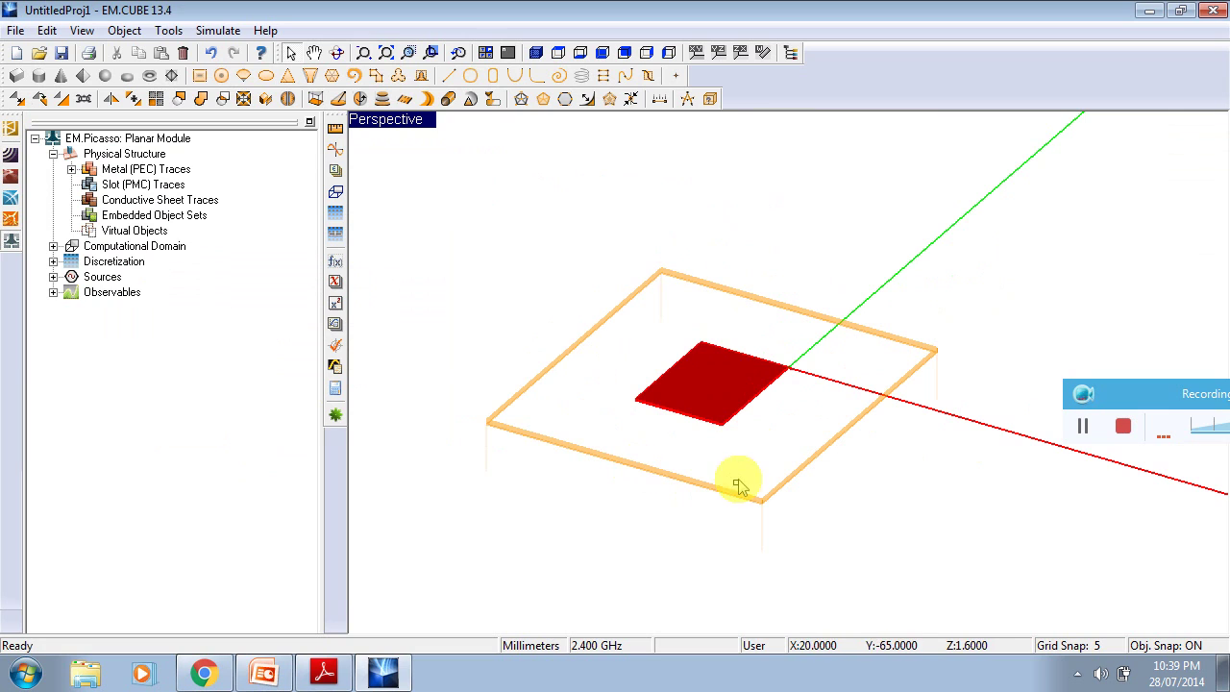
Check the patch in the model and select its RMSA entry under the metal (PEC) traces in the project tree.
click(699, 404)
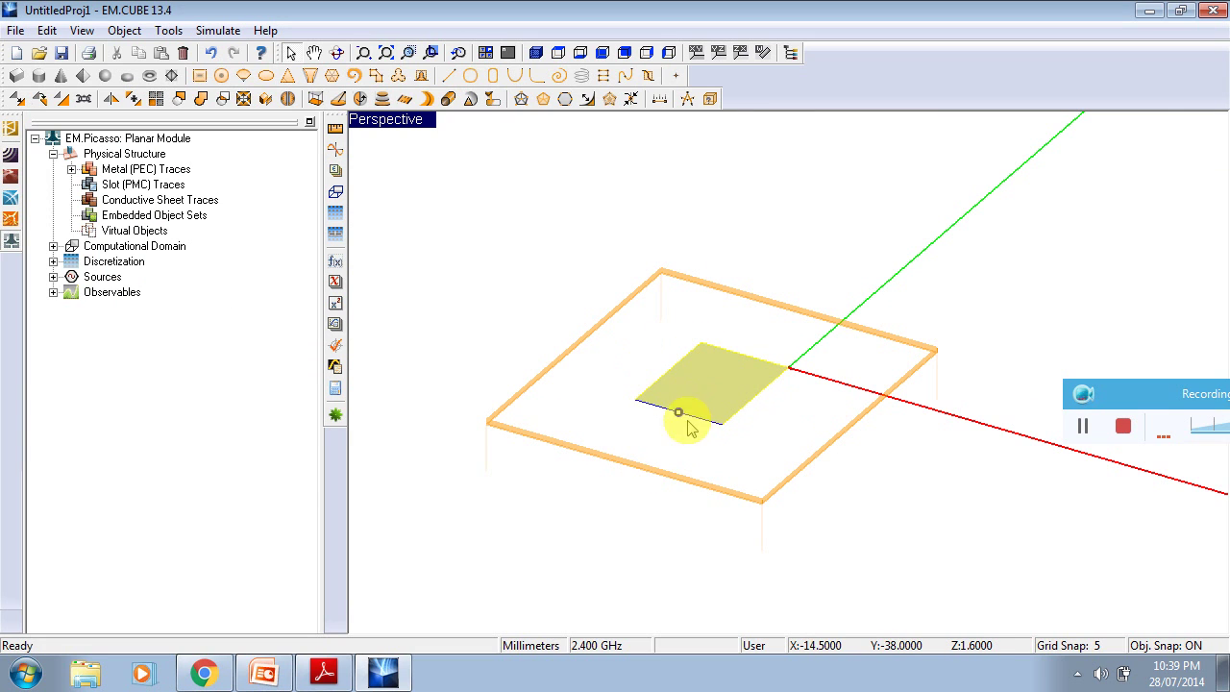
click(613, 291)
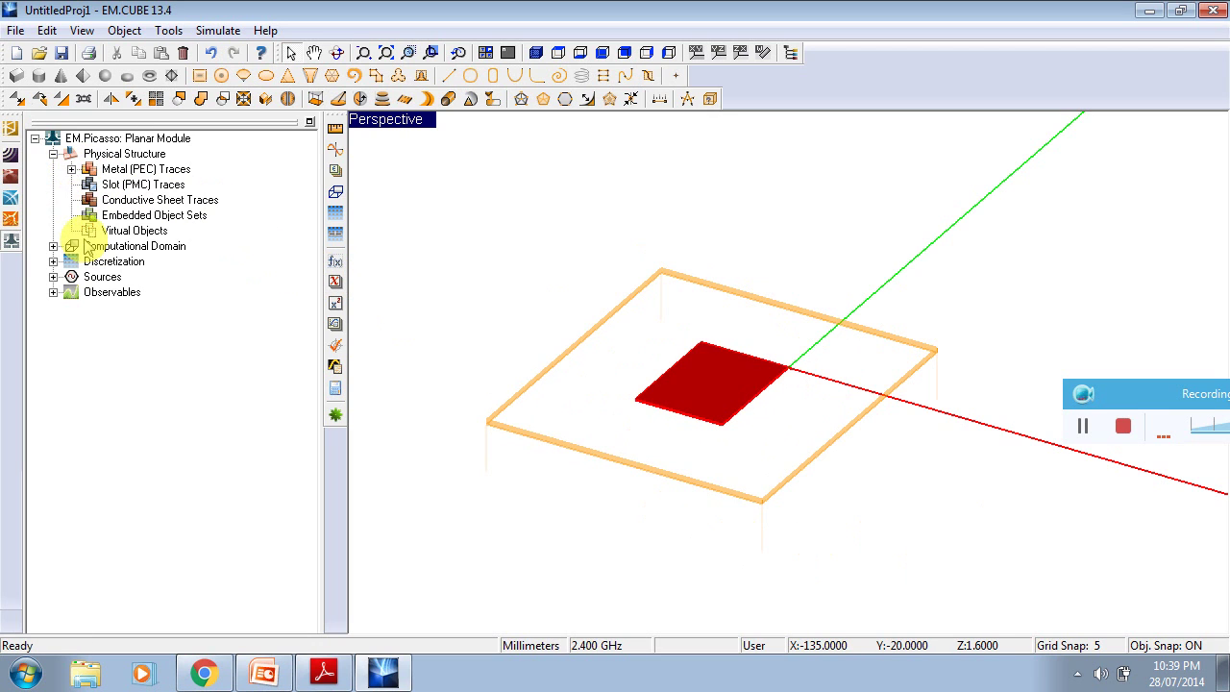
click(71, 170)
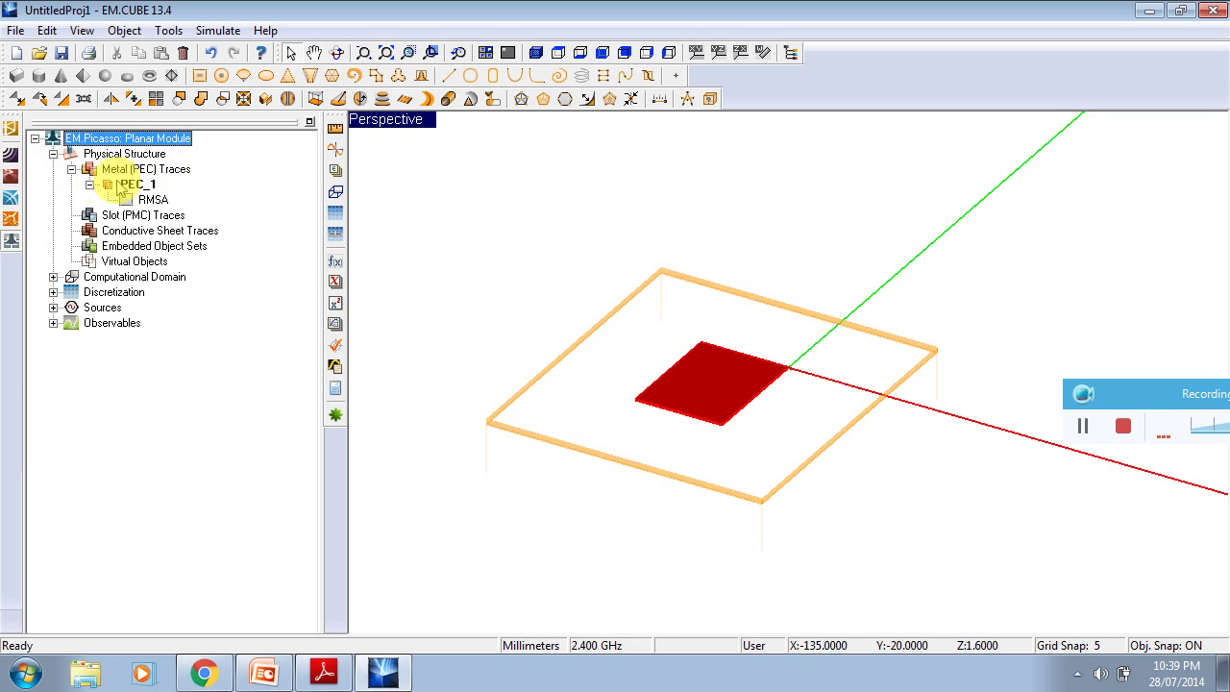
click(149, 199)
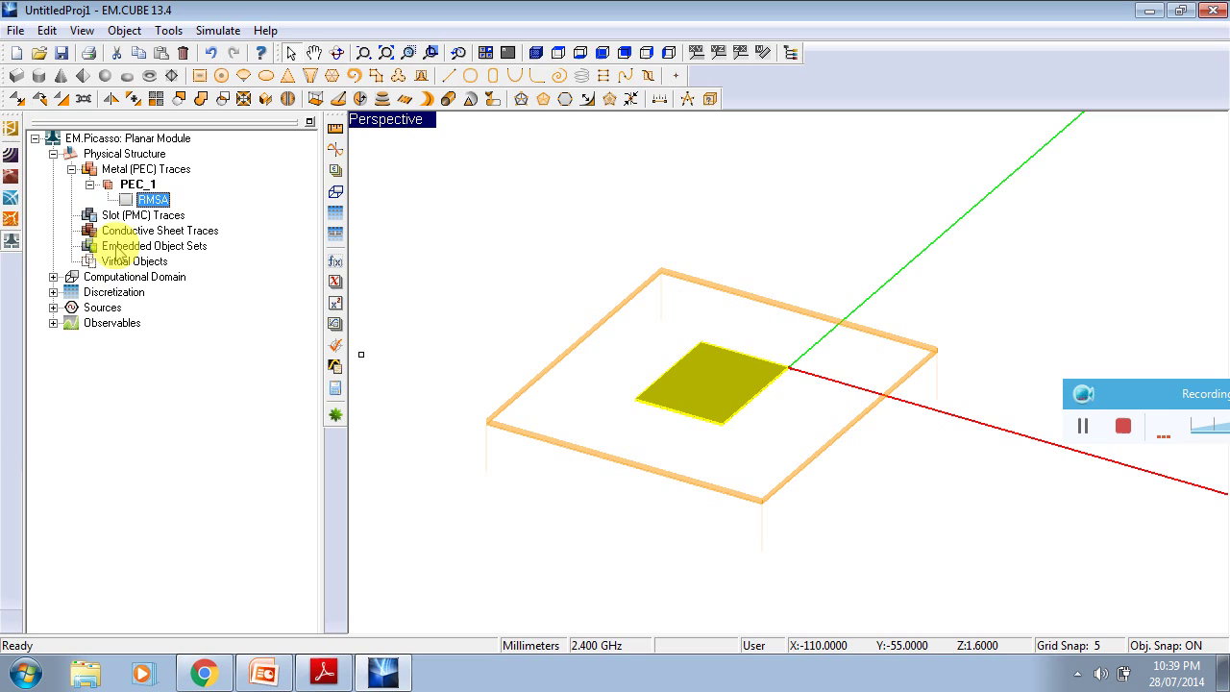
Insert a new embedded PEC via set hosted in Layer 1, keeping its default label and material properties.
right_click(112, 248)
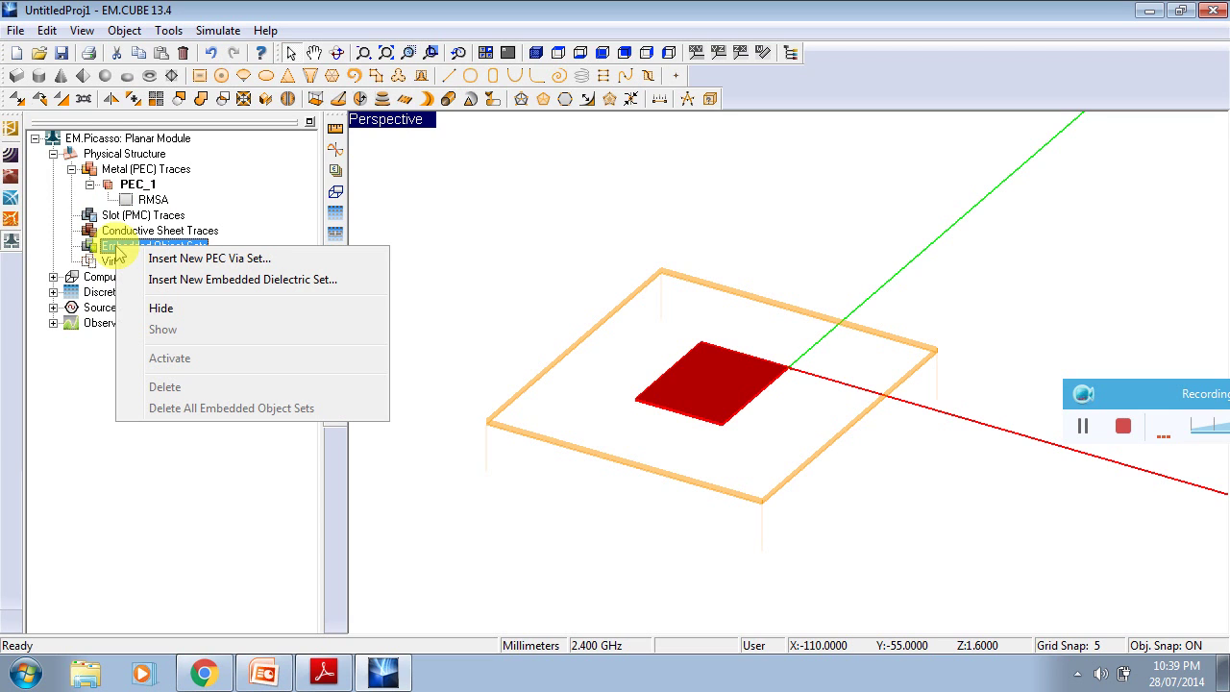
click(186, 259)
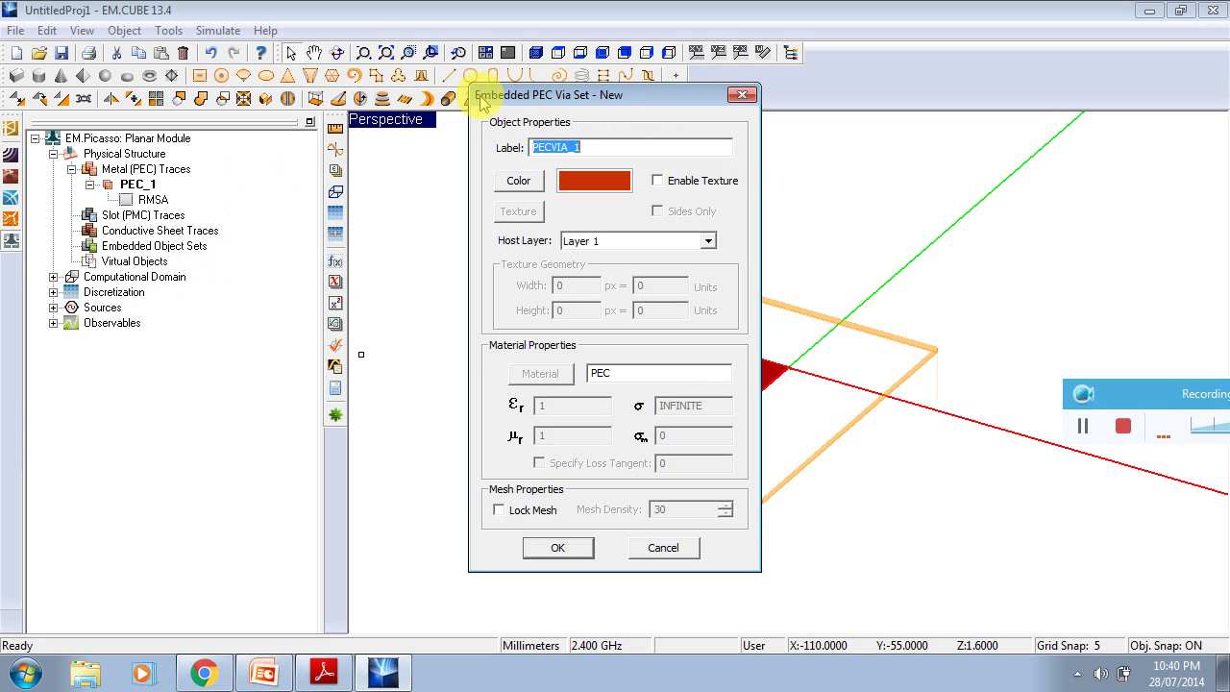
drag(488, 100, 295, 74)
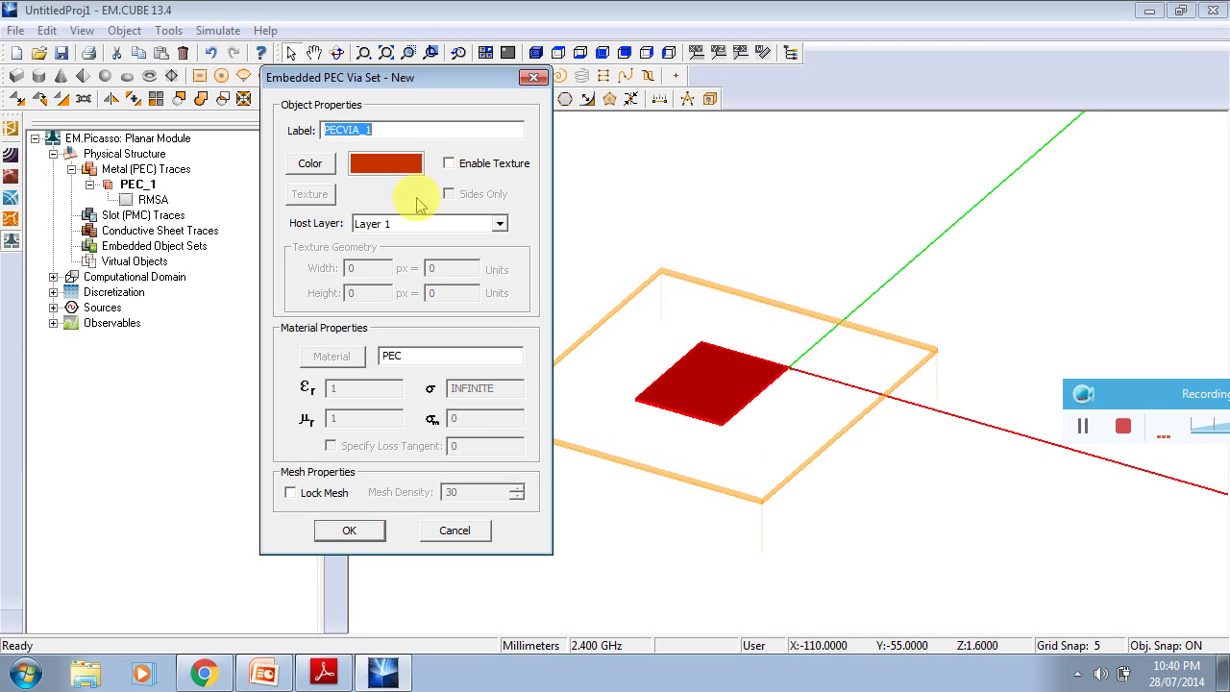
click(351, 530)
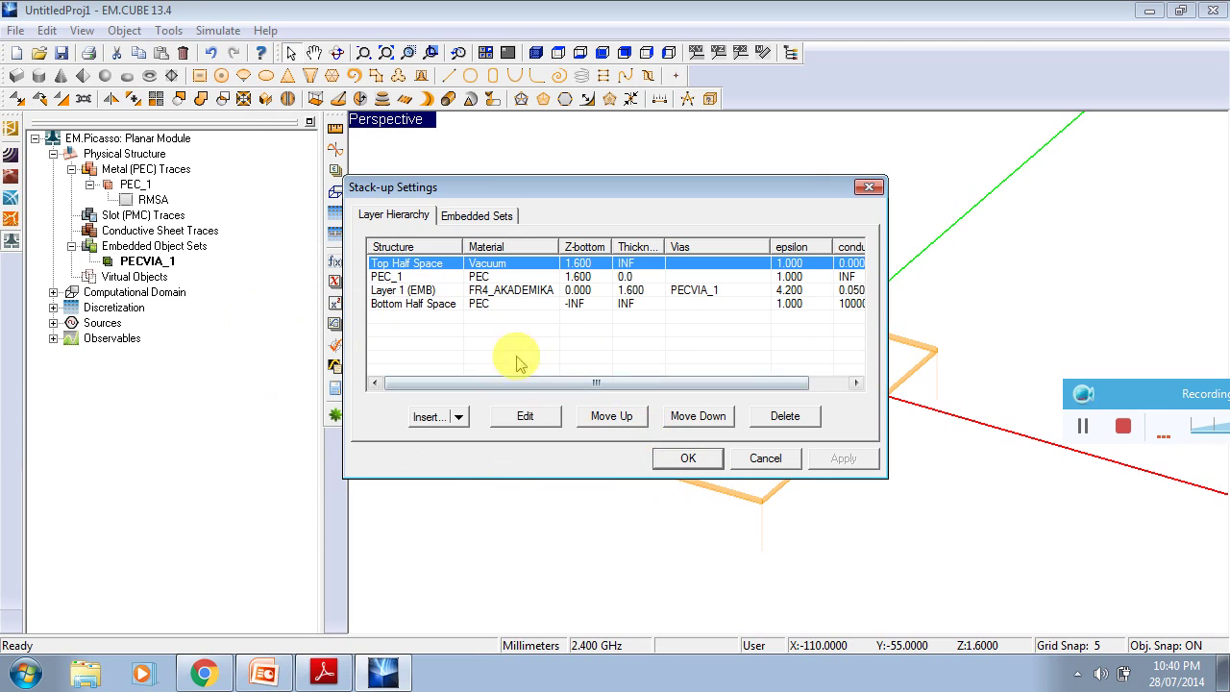
Review the PEC trace and Layer 1 in the layer hierarchy, and the list of embedded sets in the stack-up settings.
click(416, 291)
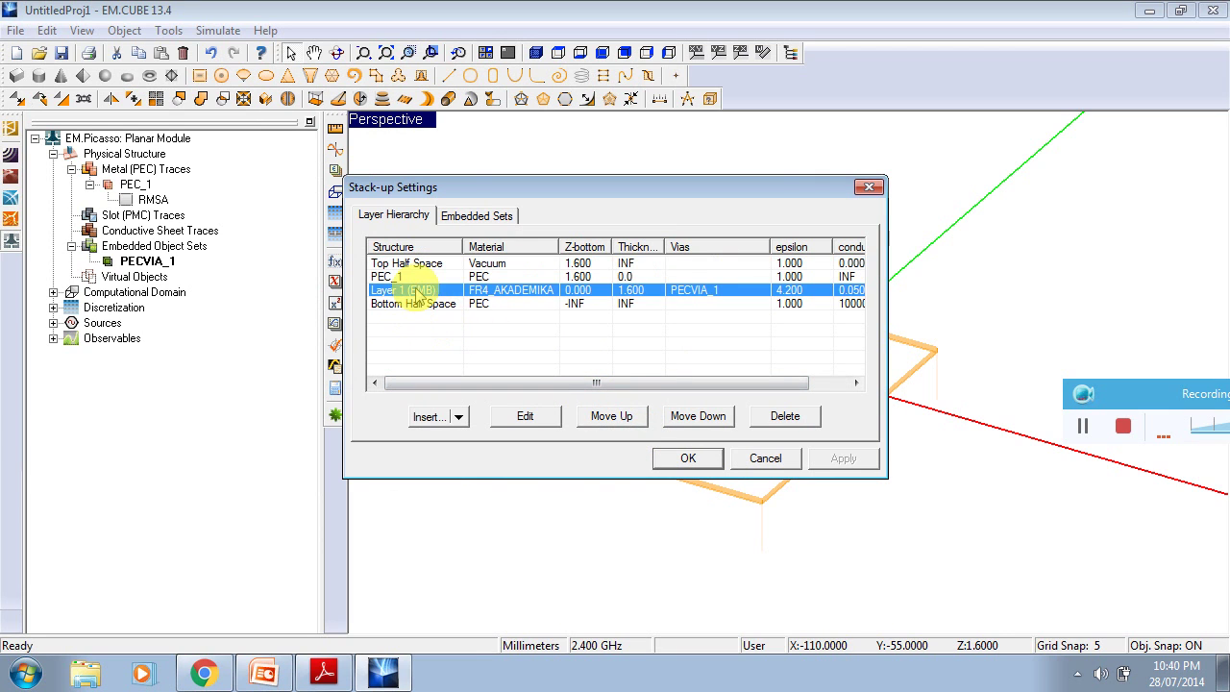
click(401, 277)
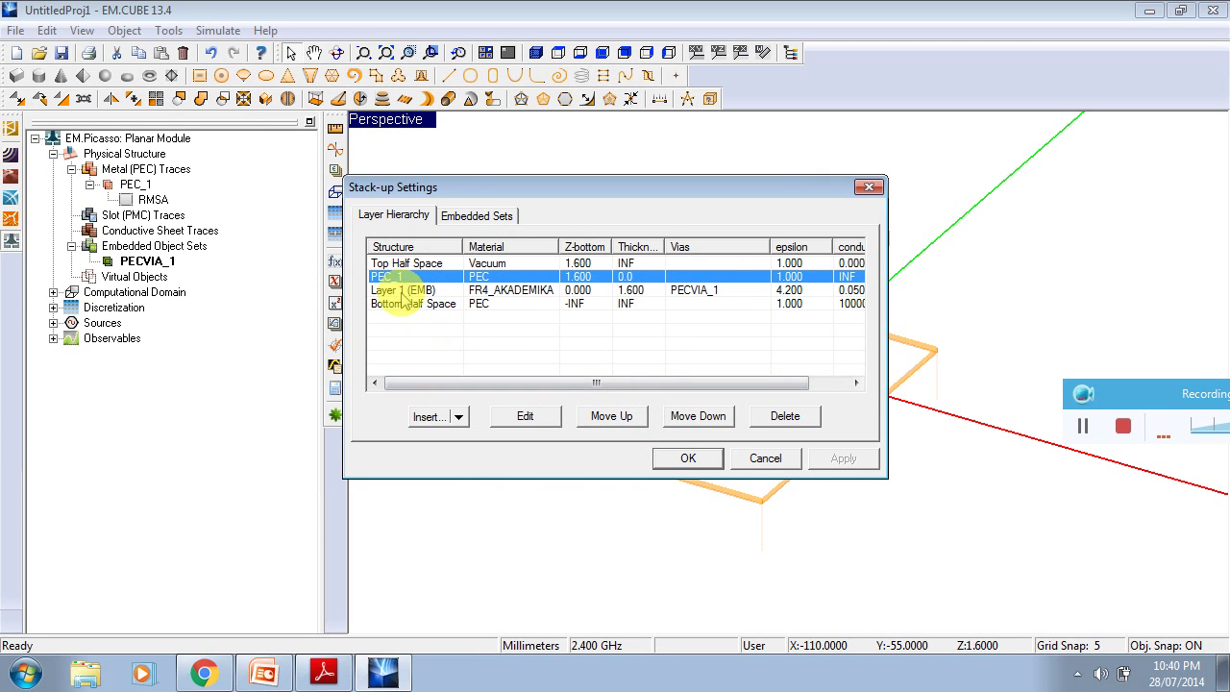
click(404, 291)
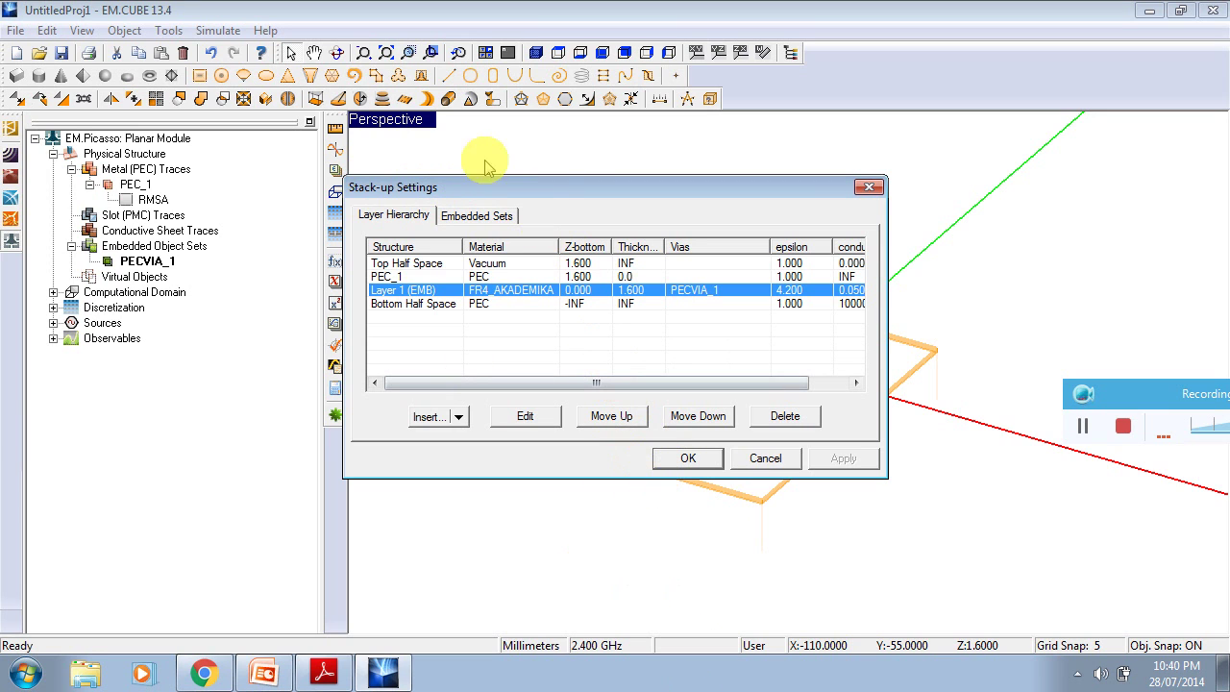
click(473, 218)
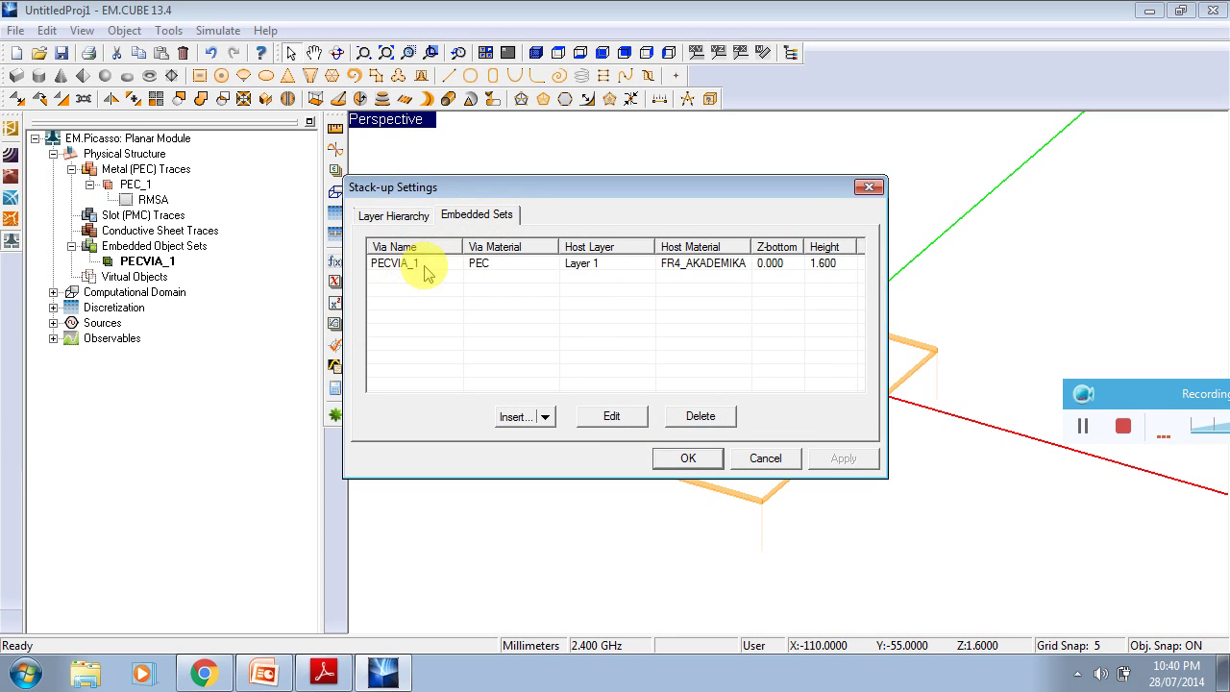
Accept the stack-up settings and draw a circle strip about 4.6 mm in radius at the patch centre, in the PEC via set.
click(524, 273)
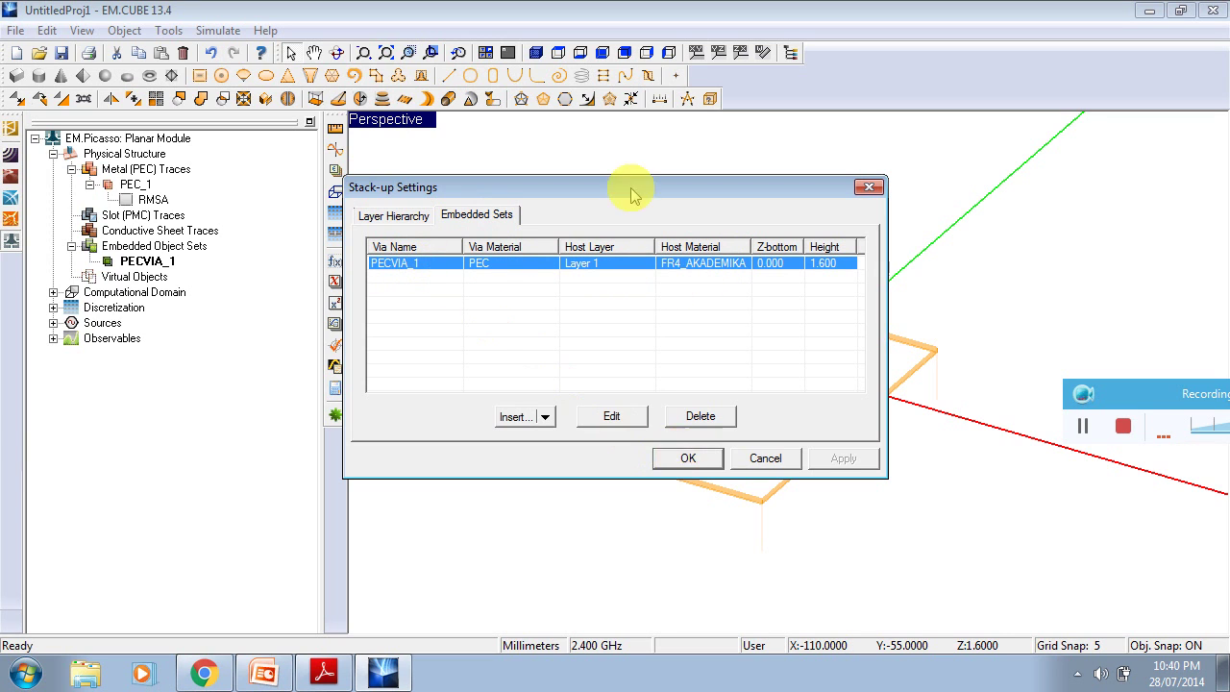
click(688, 459)
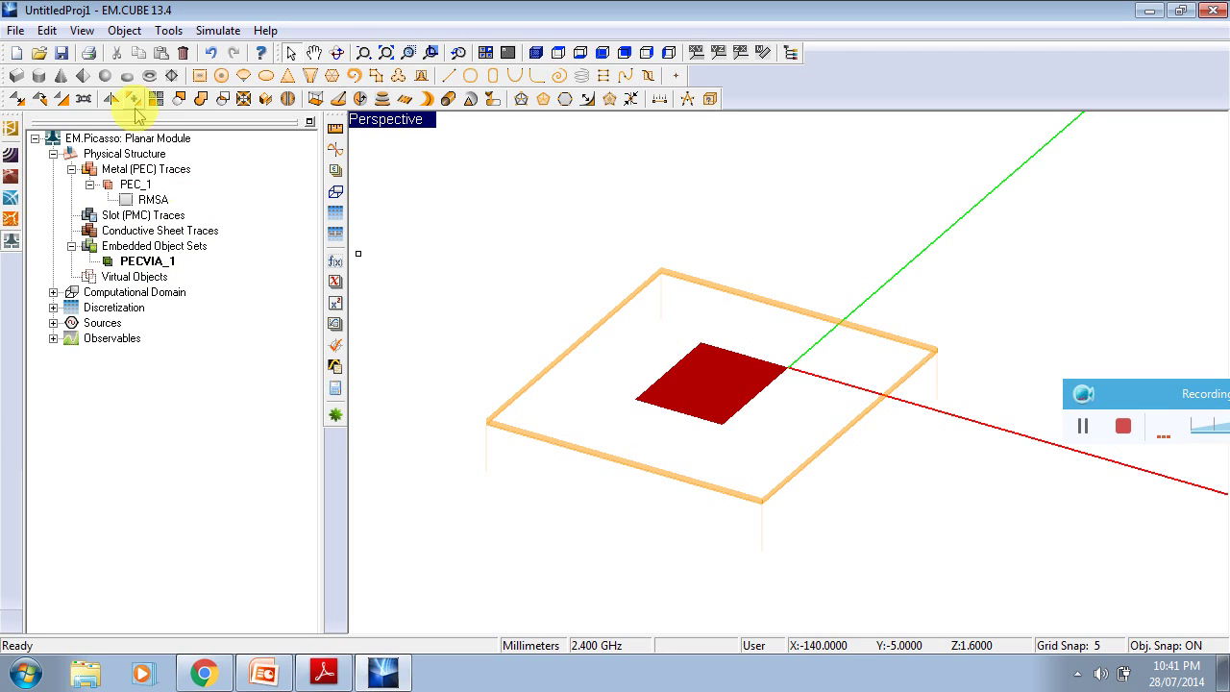
click(222, 79)
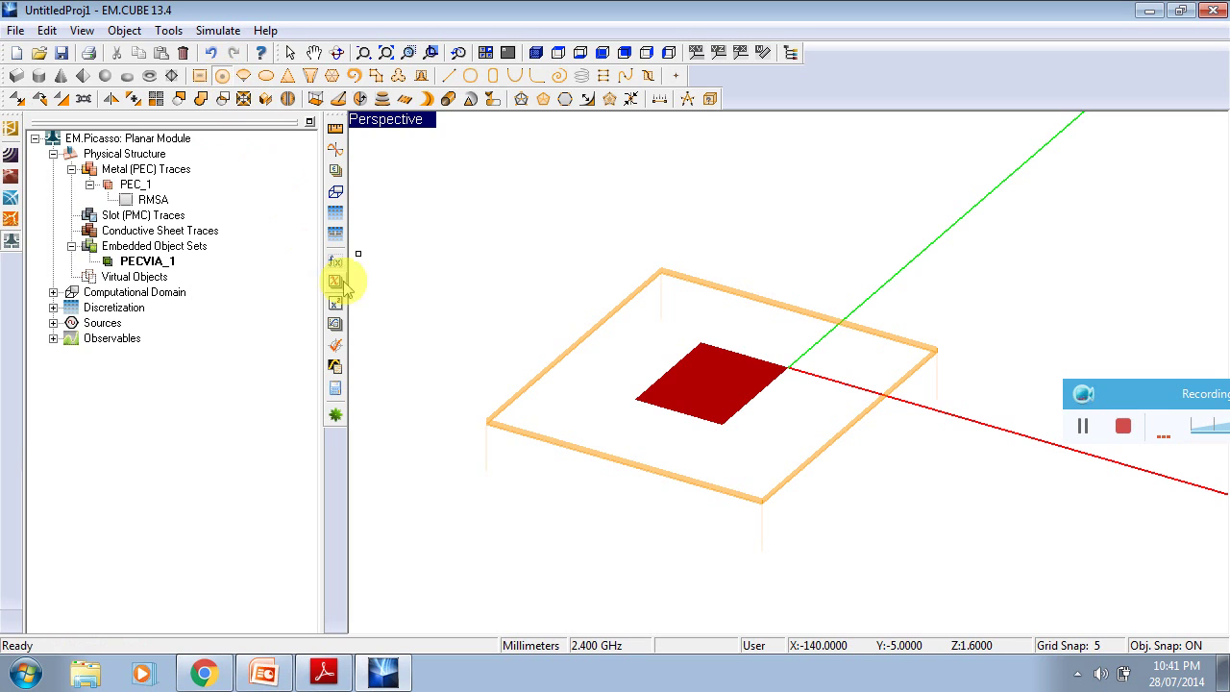
click(718, 381)
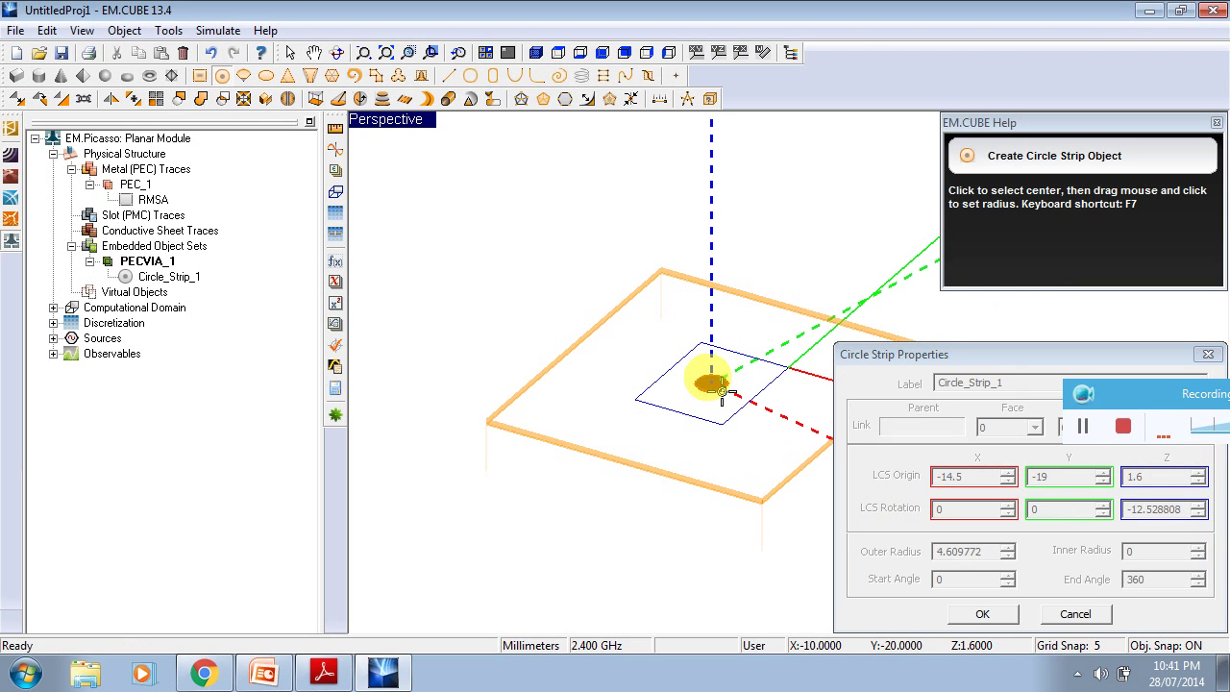
click(722, 388)
Label the new circle strip FEED and set its outer radius to 1.4 mm.
drag(908, 361, 231, 132)
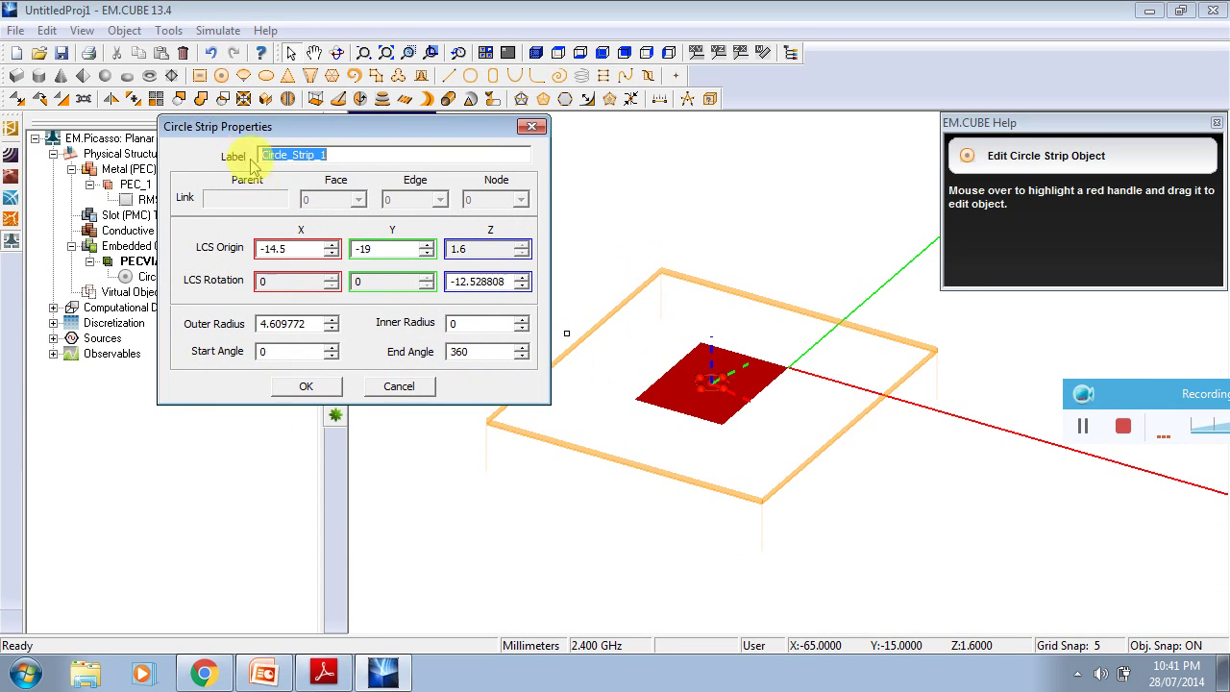
text(FEE)
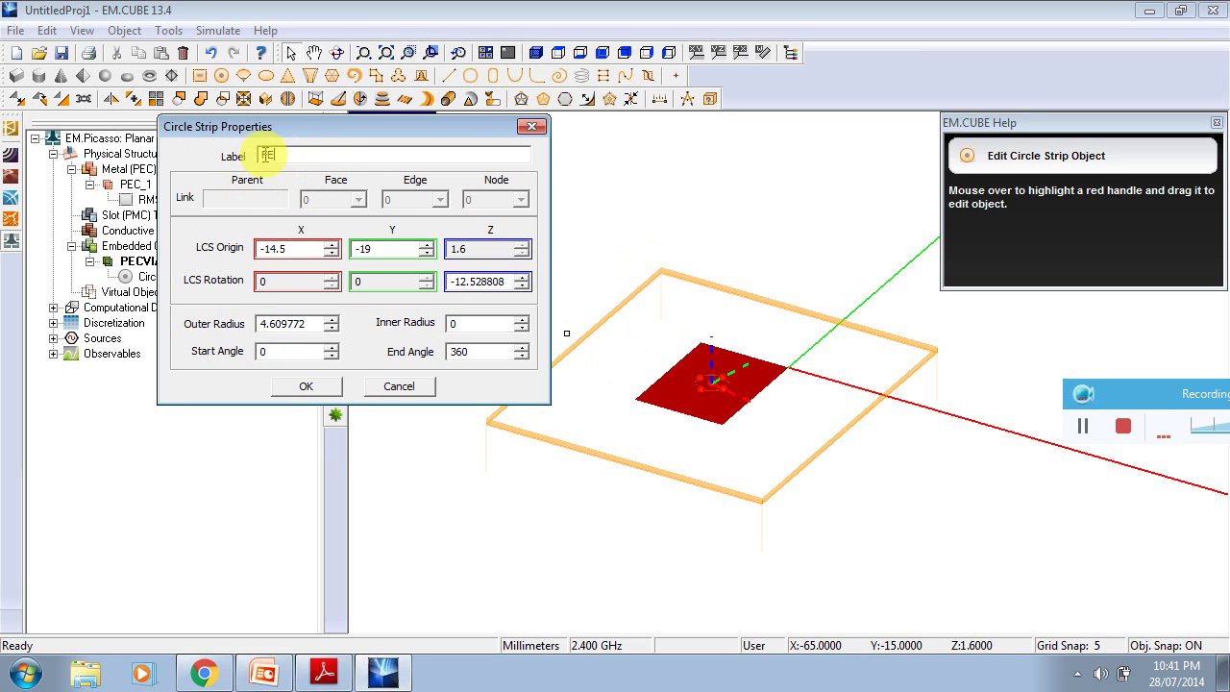
text(D)
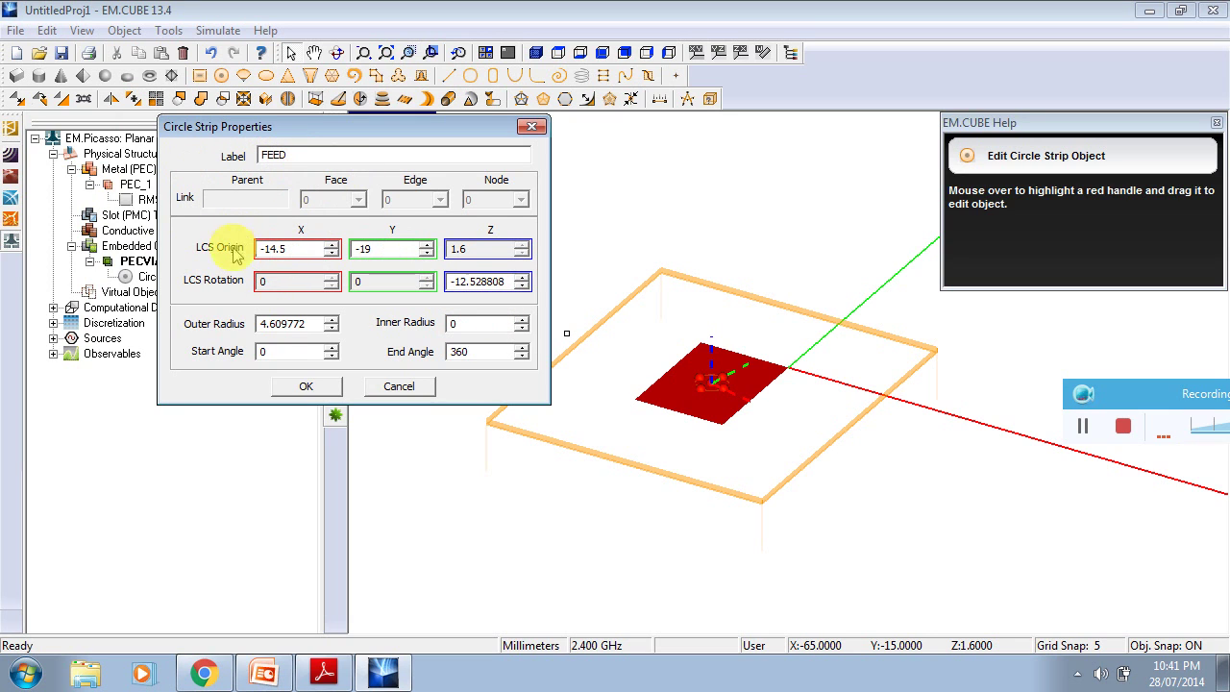
drag(303, 325, 235, 328)
text(1)
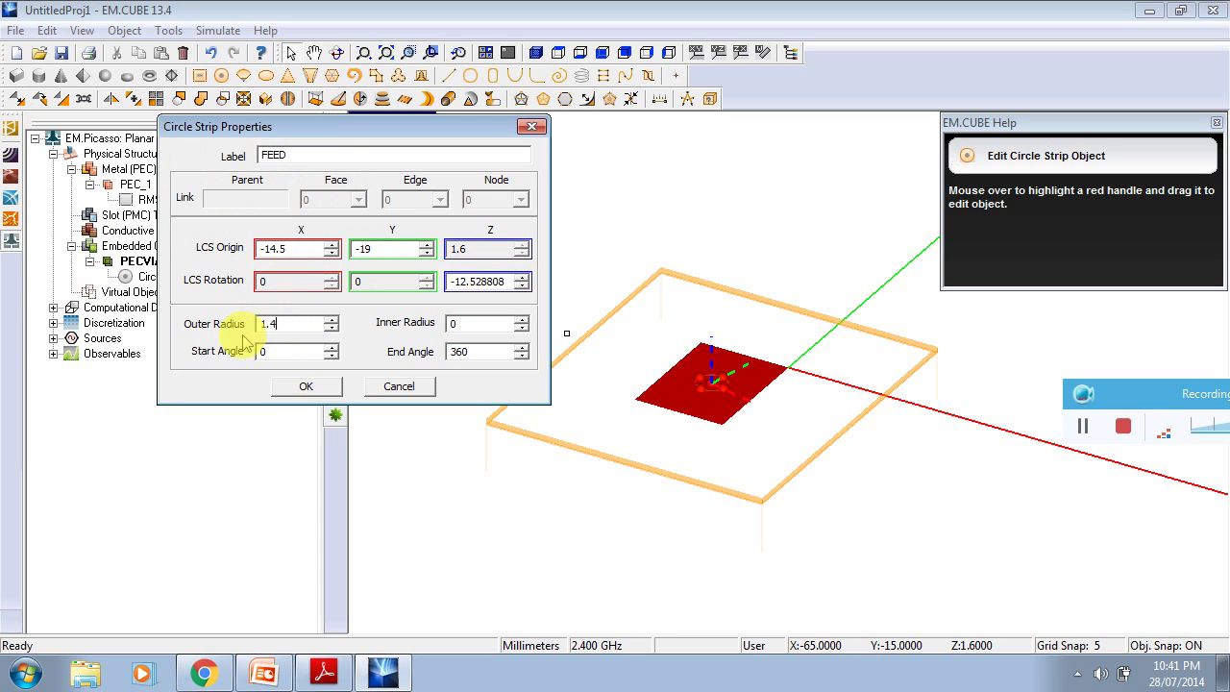
text(.4)
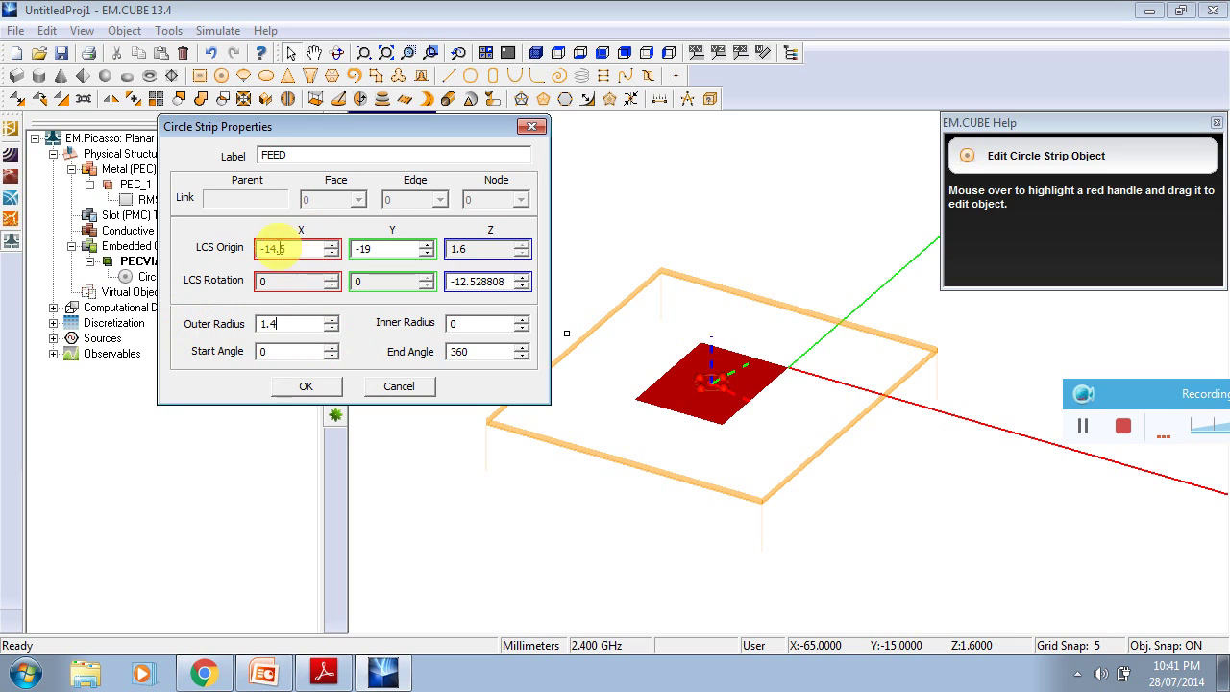
Set the FEED circle's LCS origin X to -7.25, keep Y at -19, and accept the strip properties.
drag(296, 249, 216, 247)
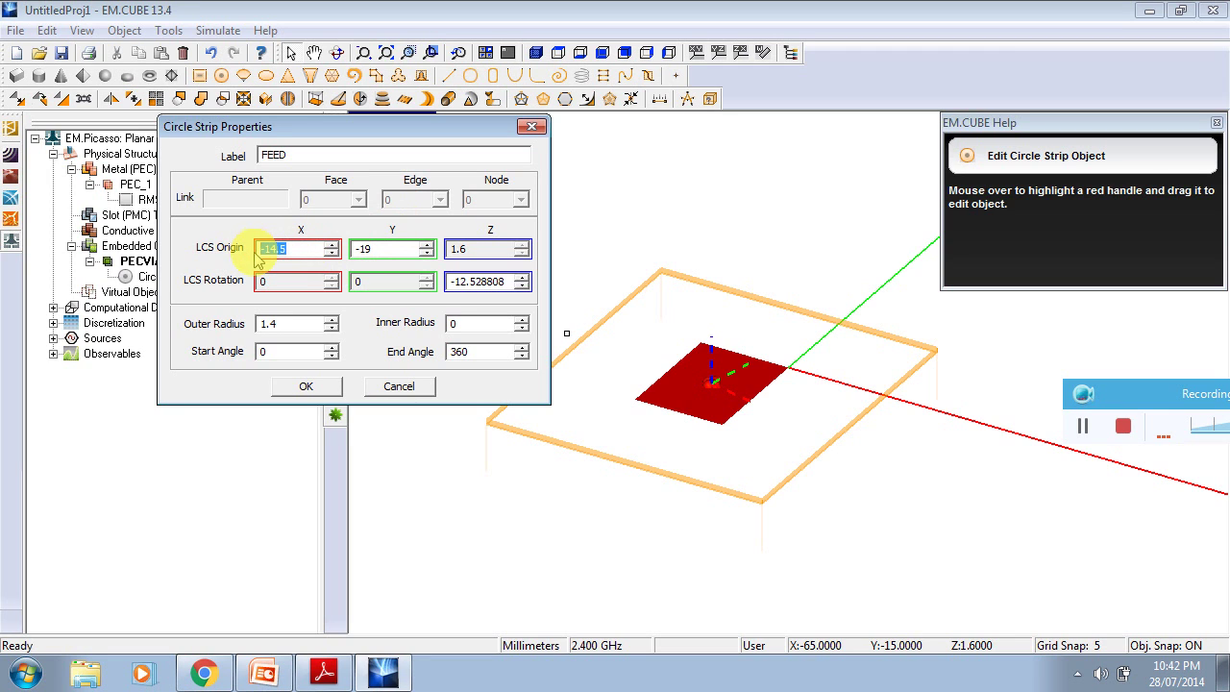
text(-)
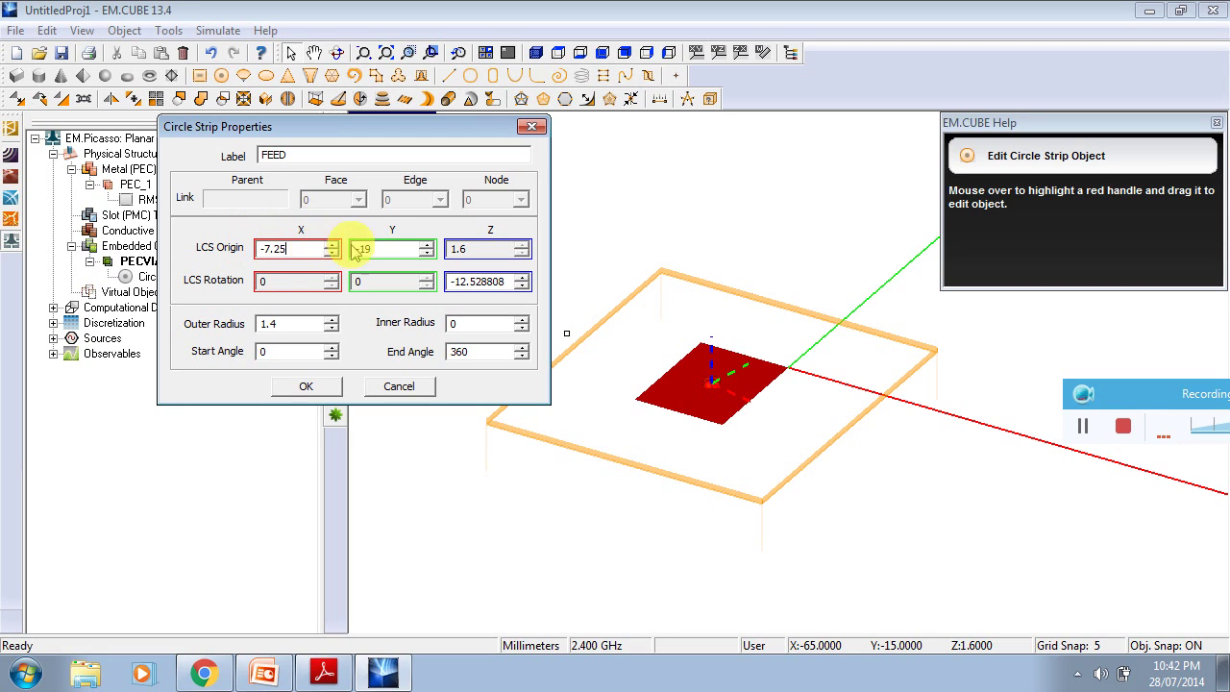
drag(380, 250, 314, 250)
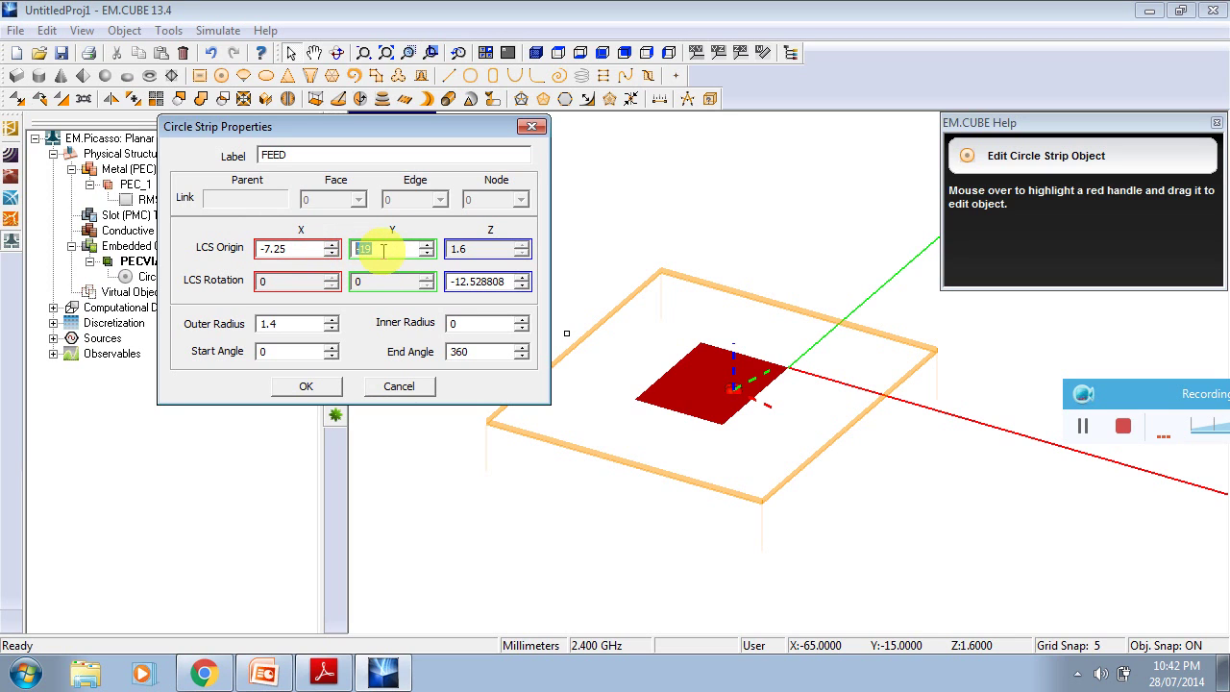
click(305, 388)
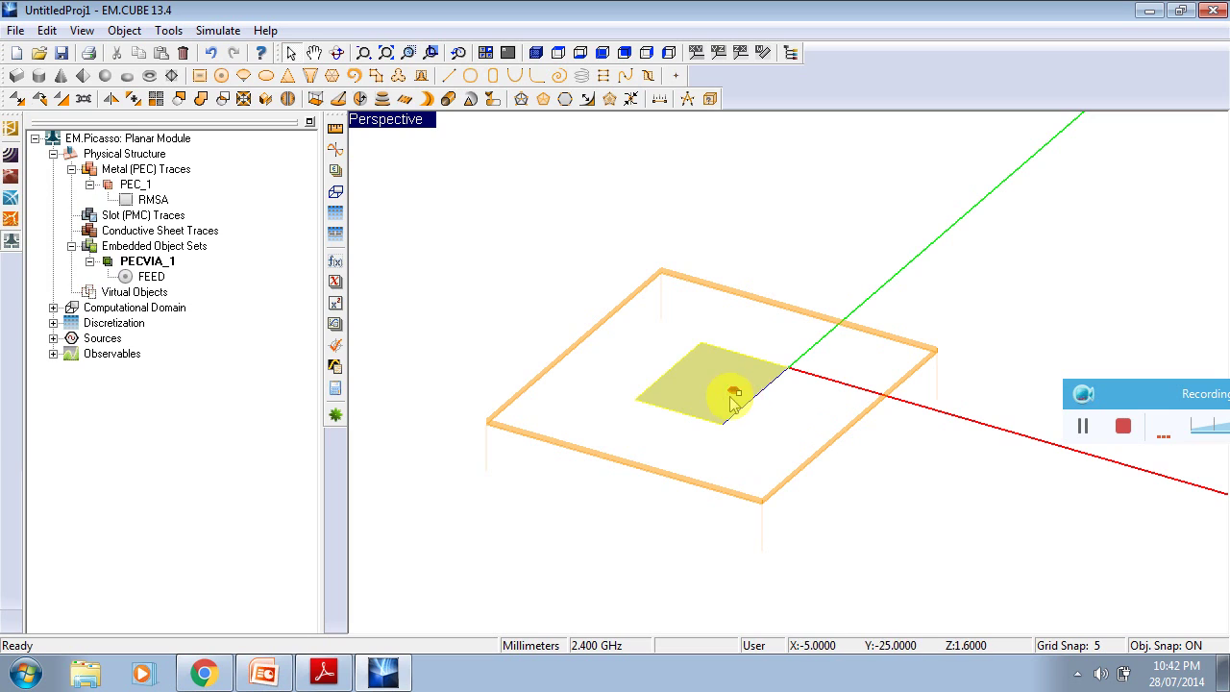
Insert a new probe source on the FEED object, keeping the +Z direction, 0.8 offset, amplitude of 1 A and phase of 0 degrees.
click(53, 307)
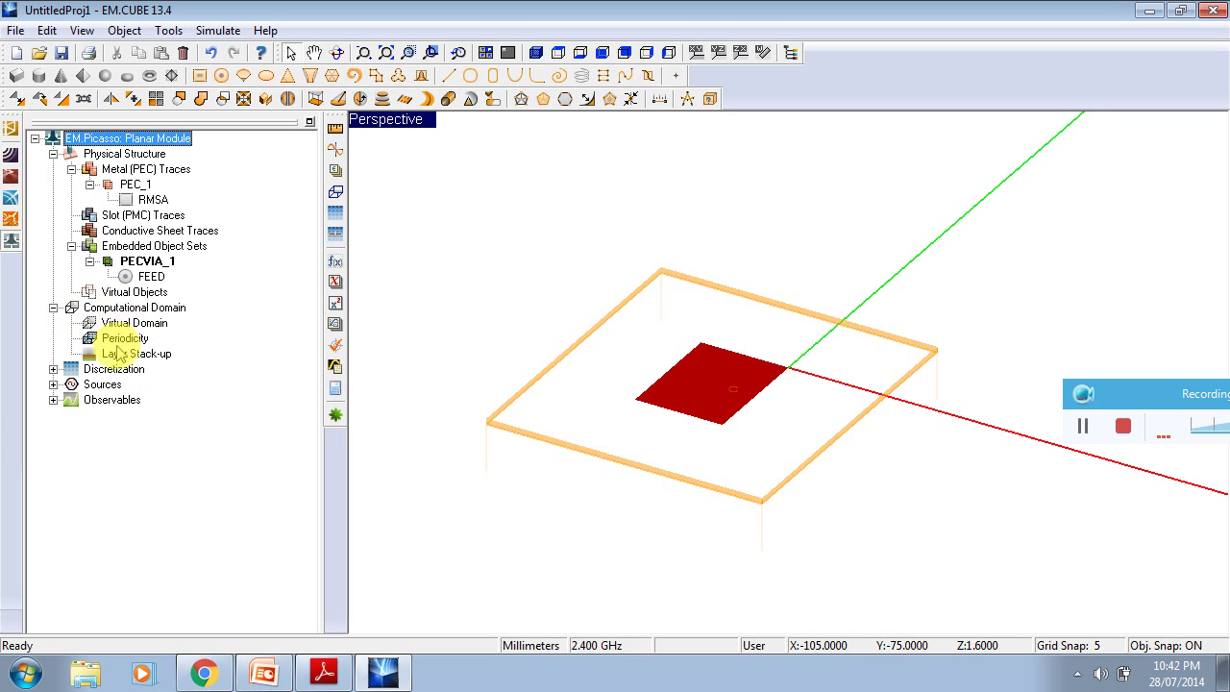
click(53, 369)
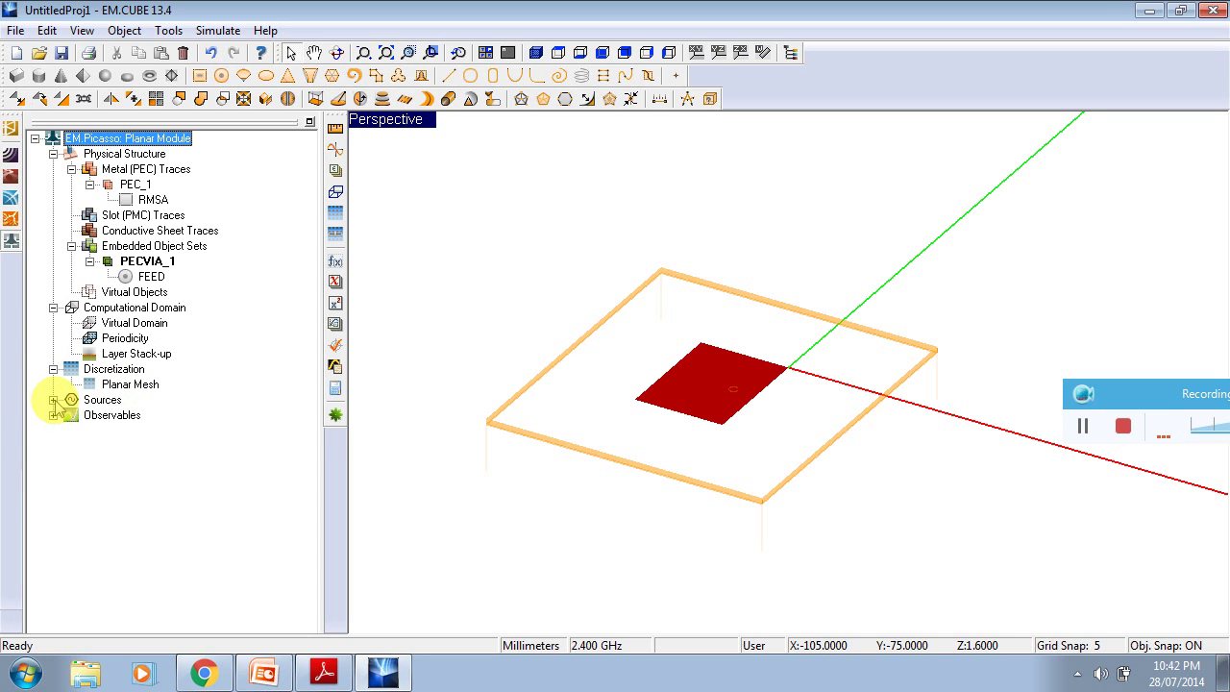
click(54, 401)
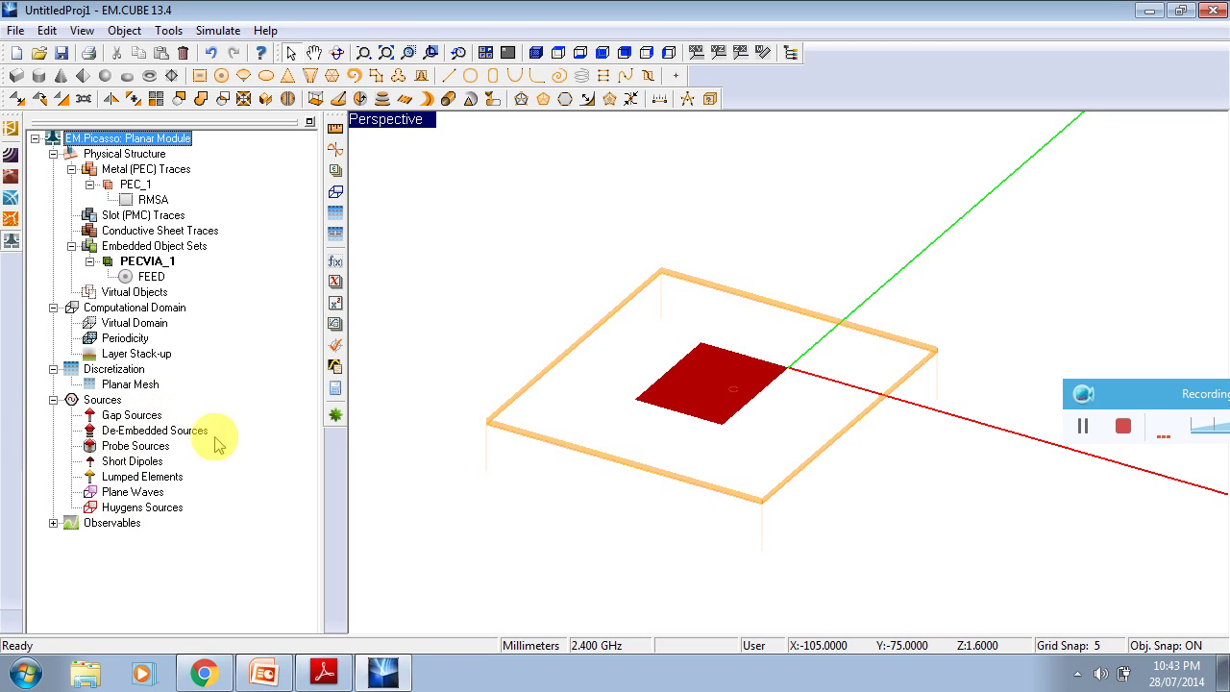
click(117, 448)
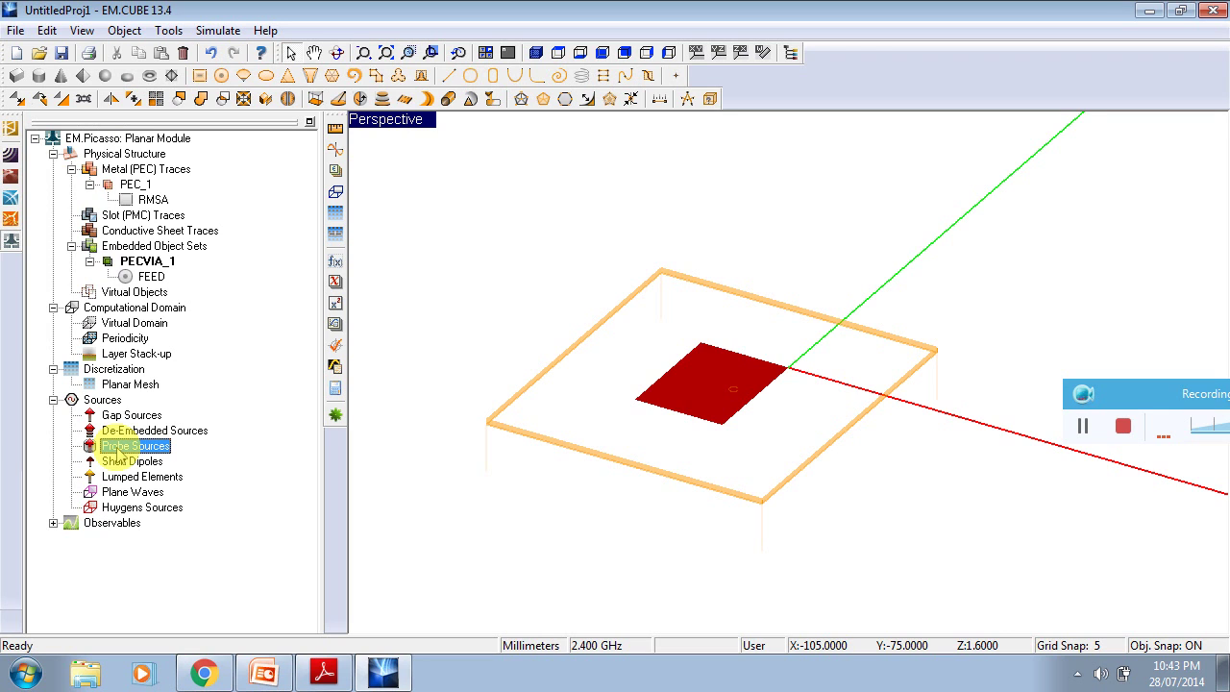
right_click(120, 448)
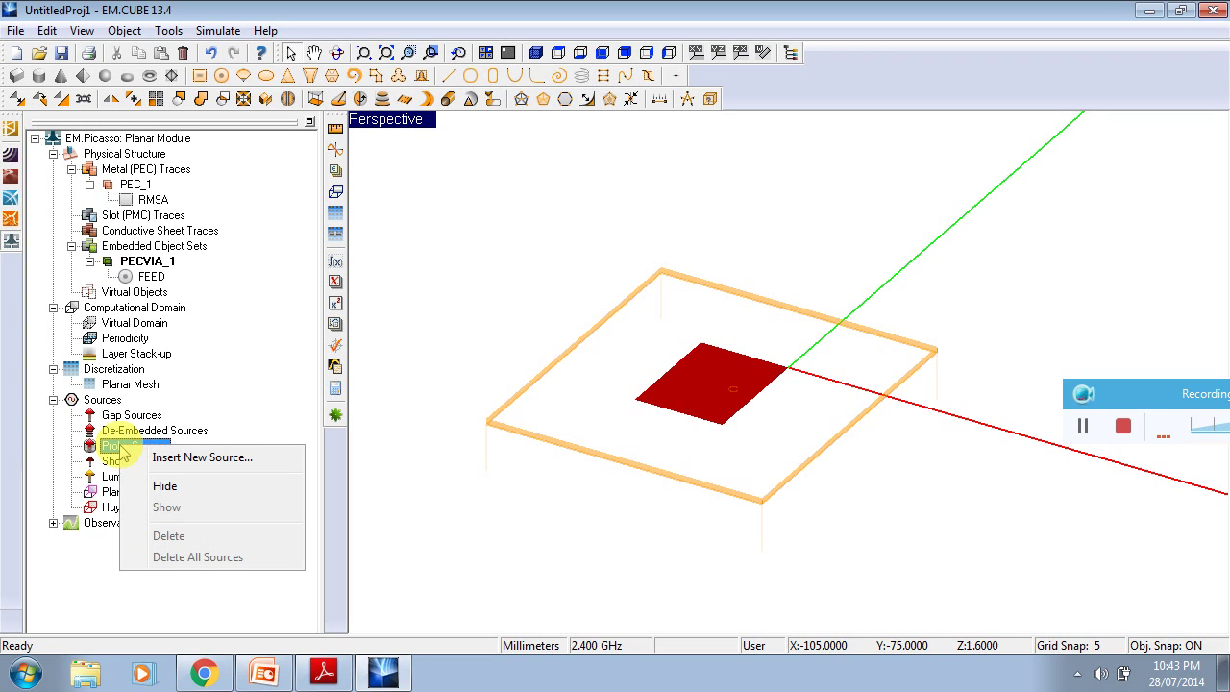
click(195, 458)
drag(588, 159, 582, 137)
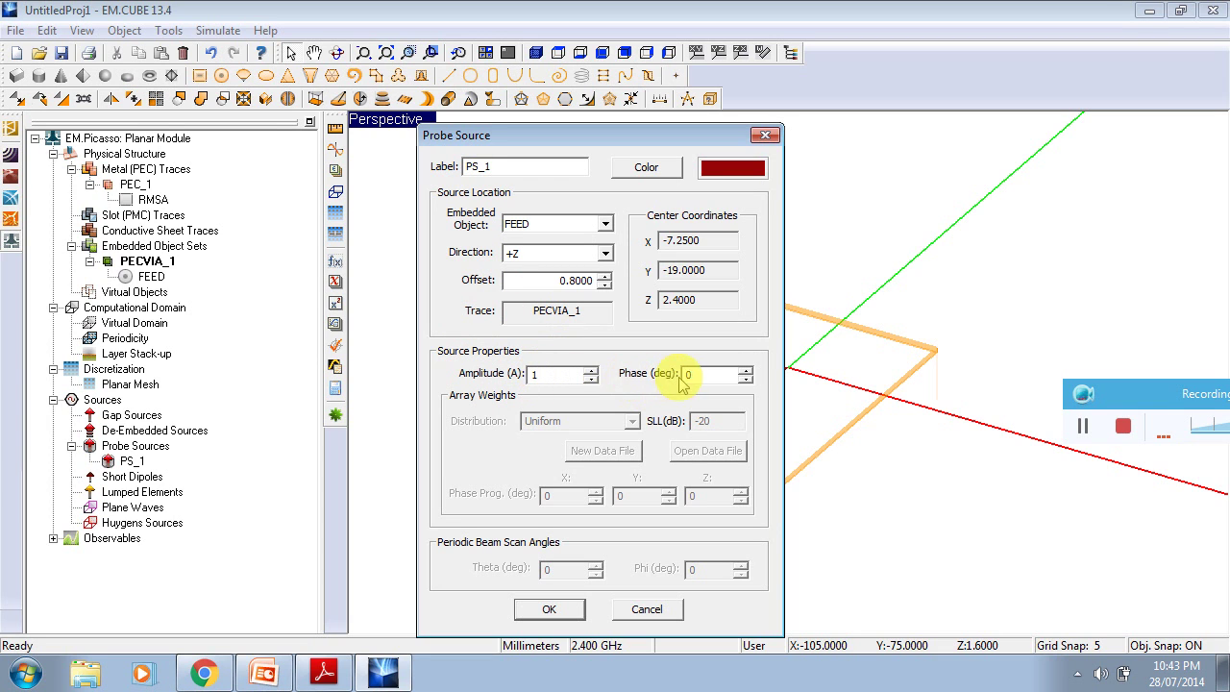
click(558, 609)
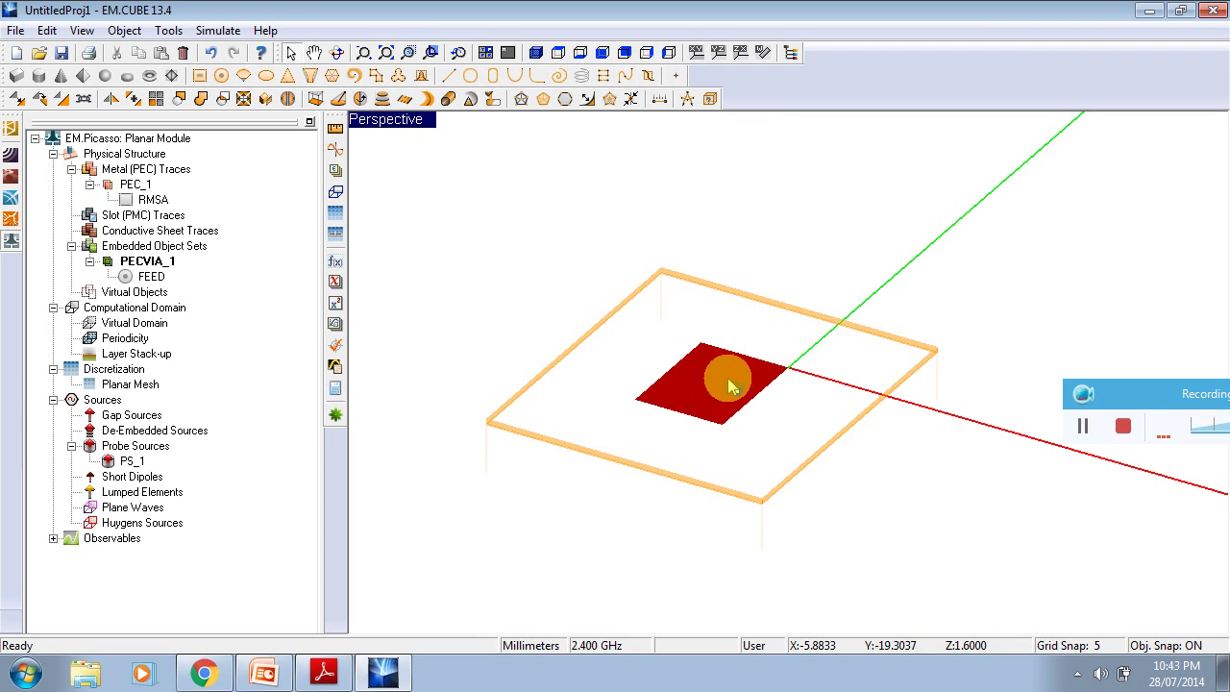
Inspect the probe source at the feed location on the patch up close.
scroll(740, 403, up, 3)
scroll(736, 407, up, 3)
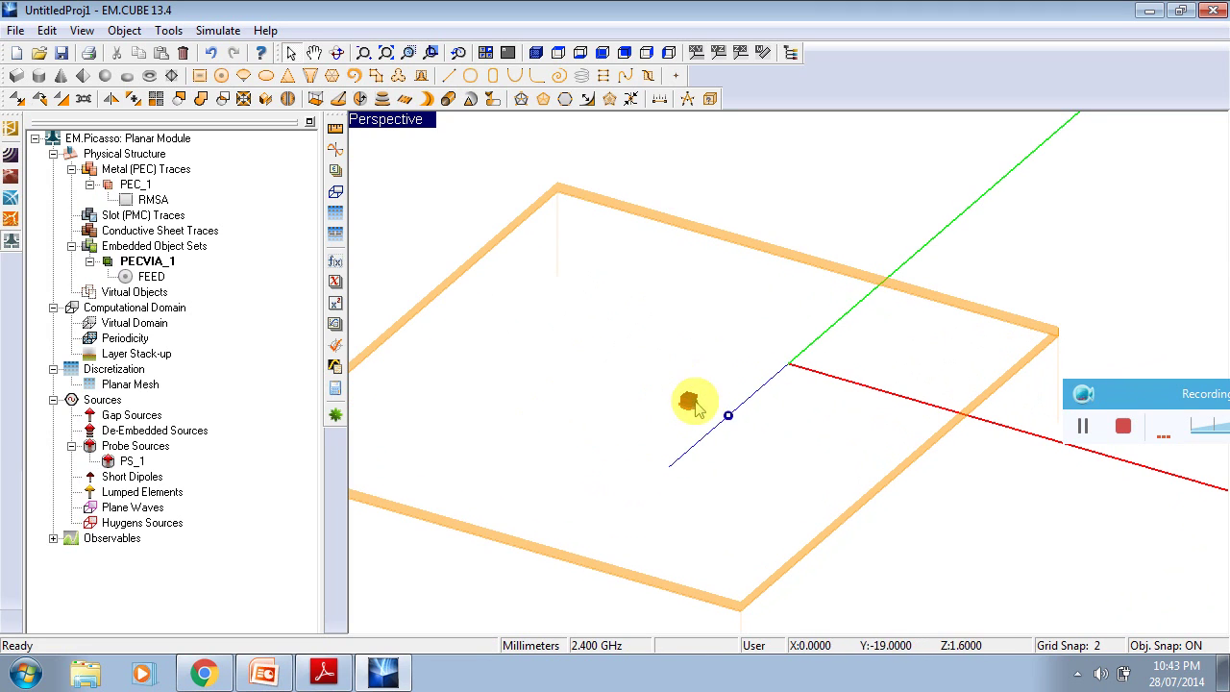
click(683, 408)
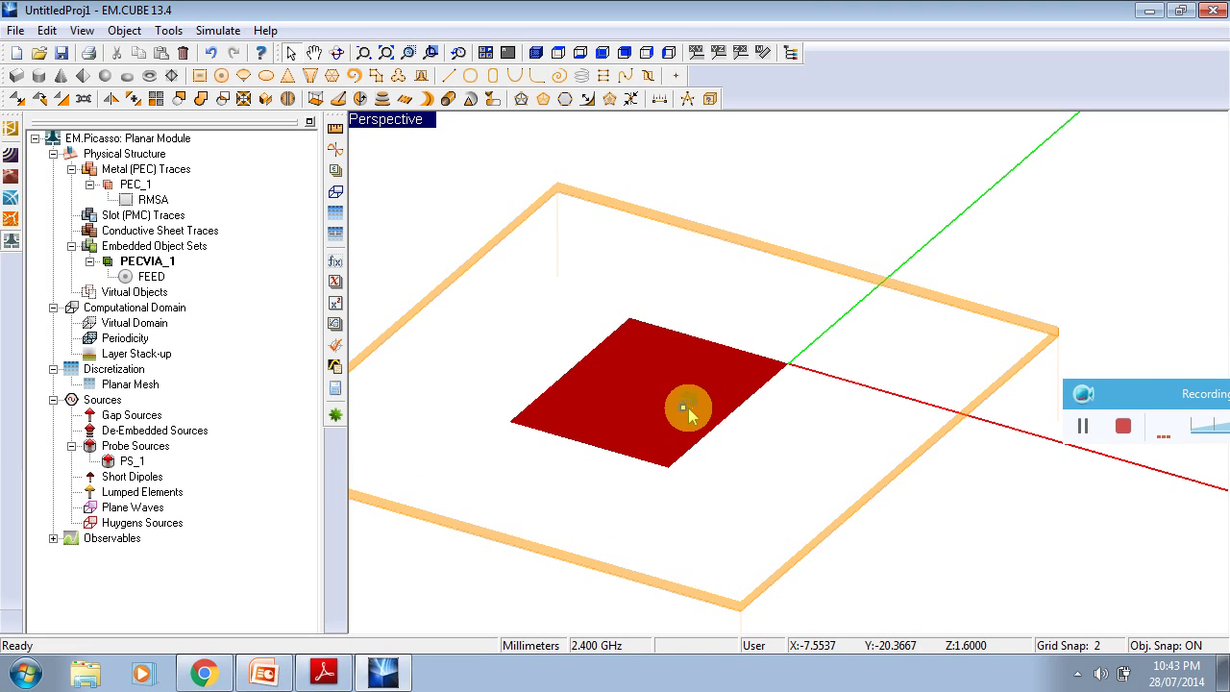
click(688, 408)
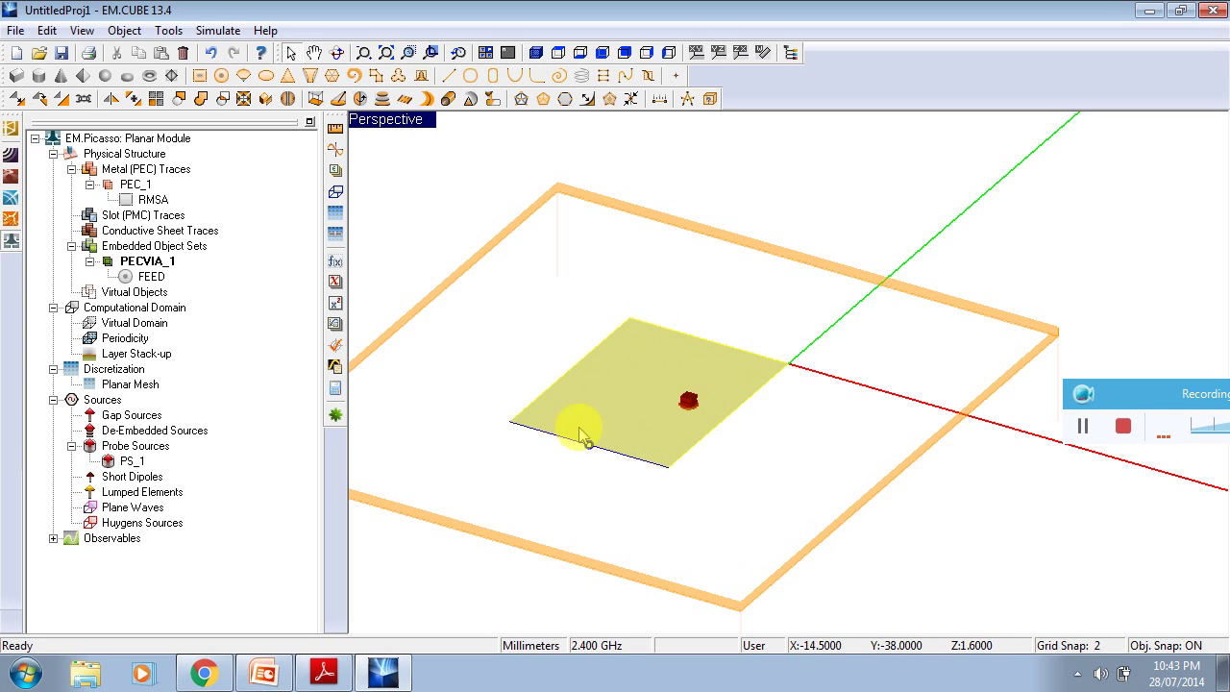
Insert a new port definition that assigns PORT_1 to the probe source PS_1 with the default 50 ohm impedance.
click(53, 538)
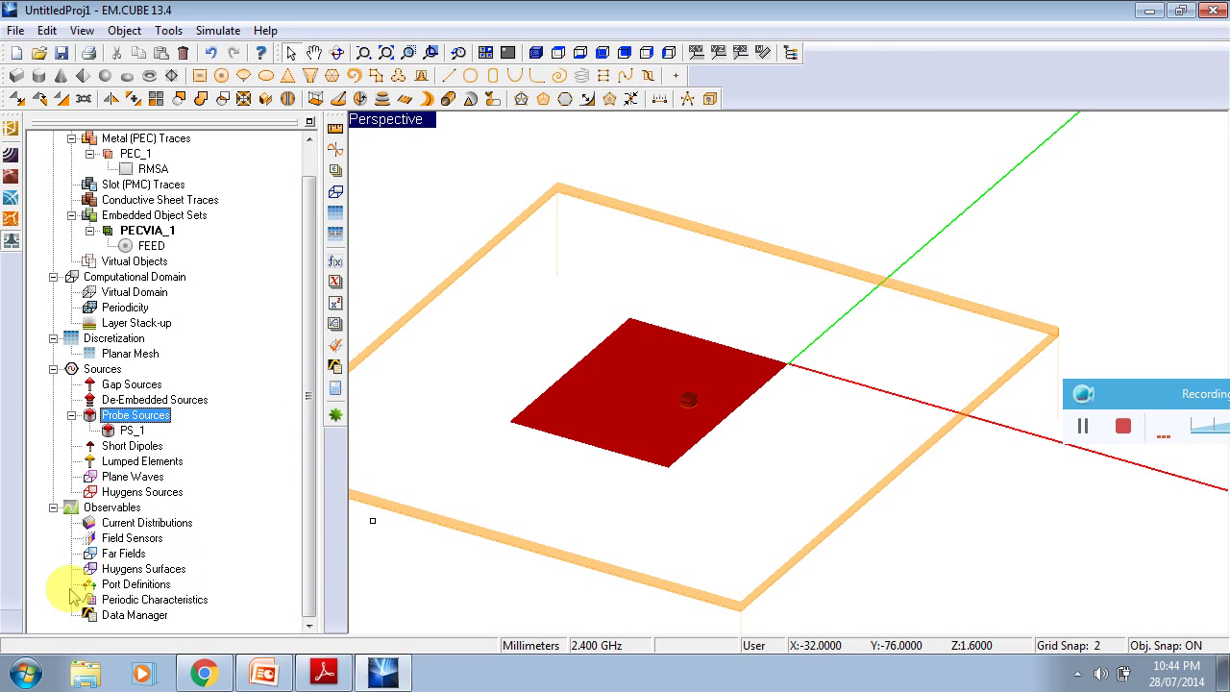
right_click(123, 586)
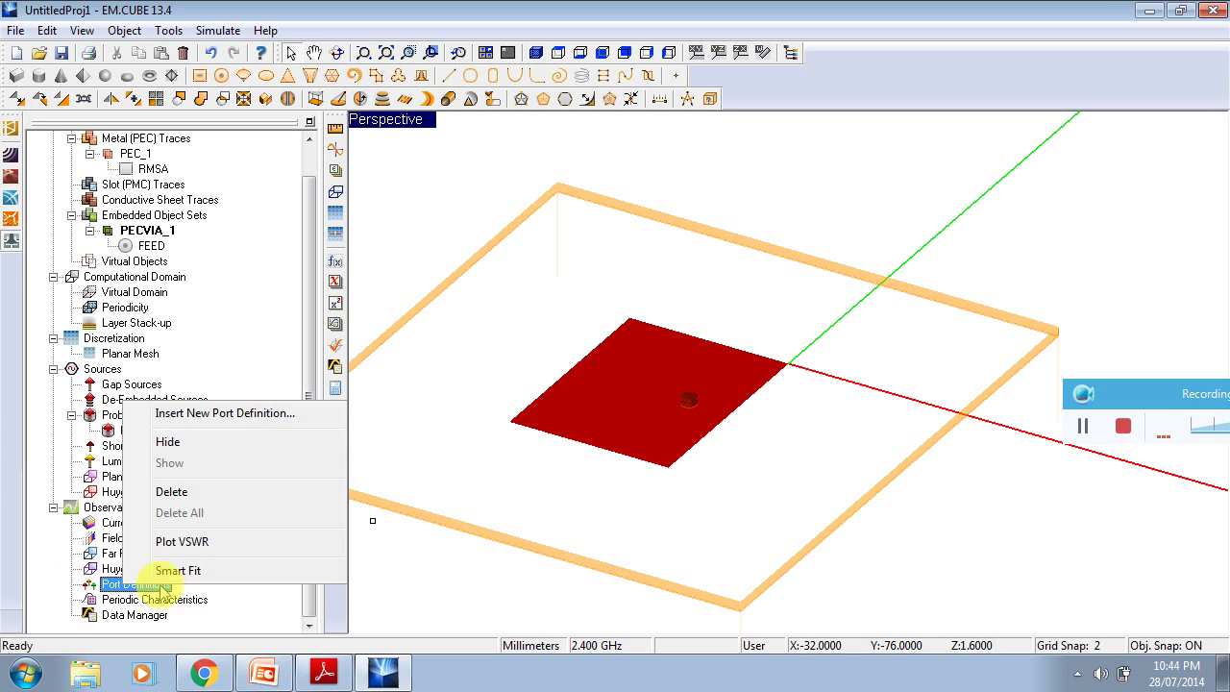
click(174, 415)
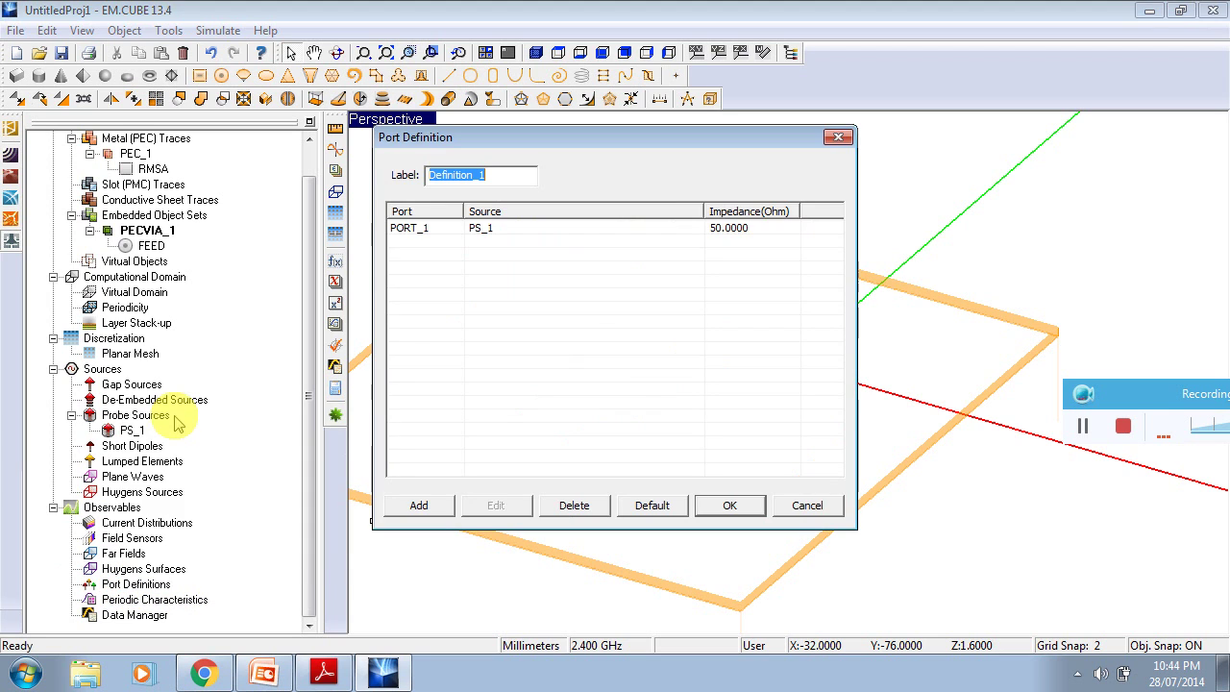
click(440, 236)
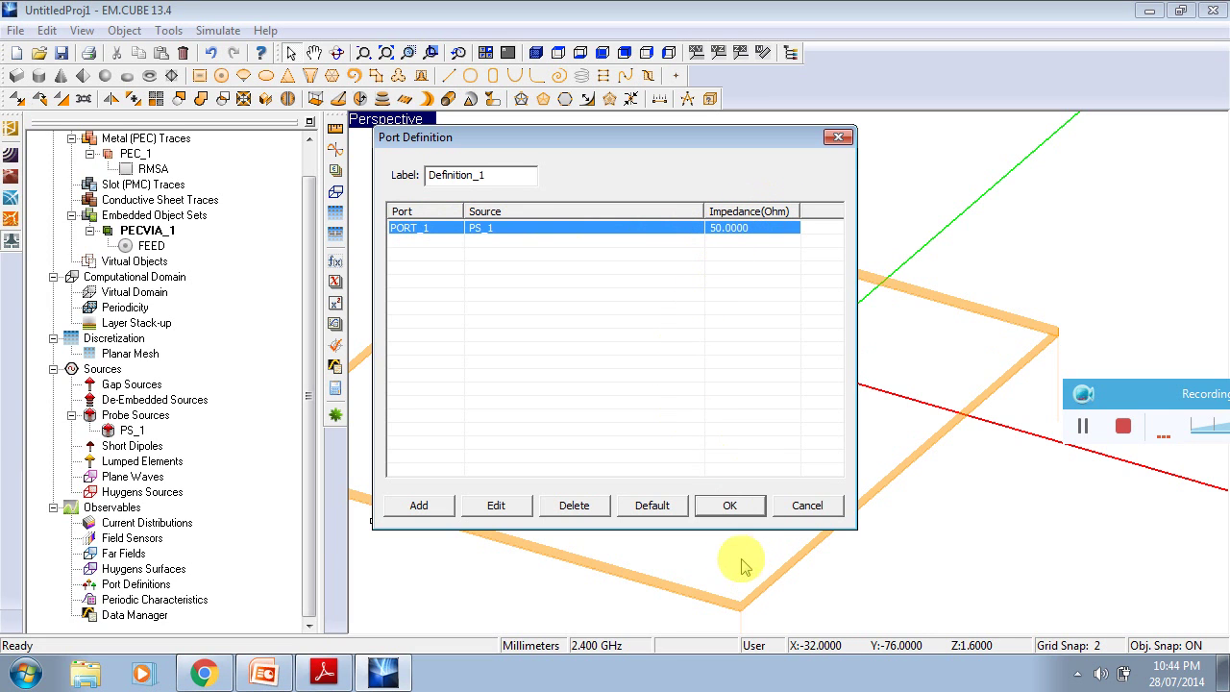
click(716, 504)
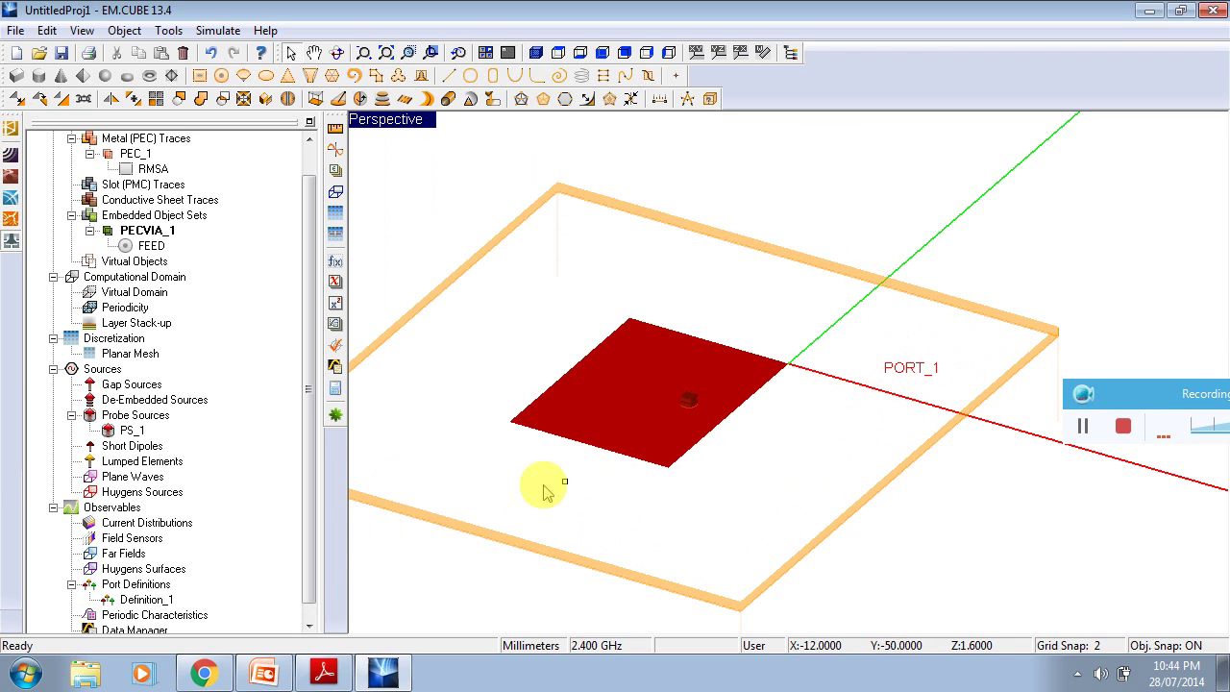
Insert a field sensor in the Z direction at Z coordinate 1.6, with 100 samples each along X and Y, keeping the E-Field display.
click(125, 541)
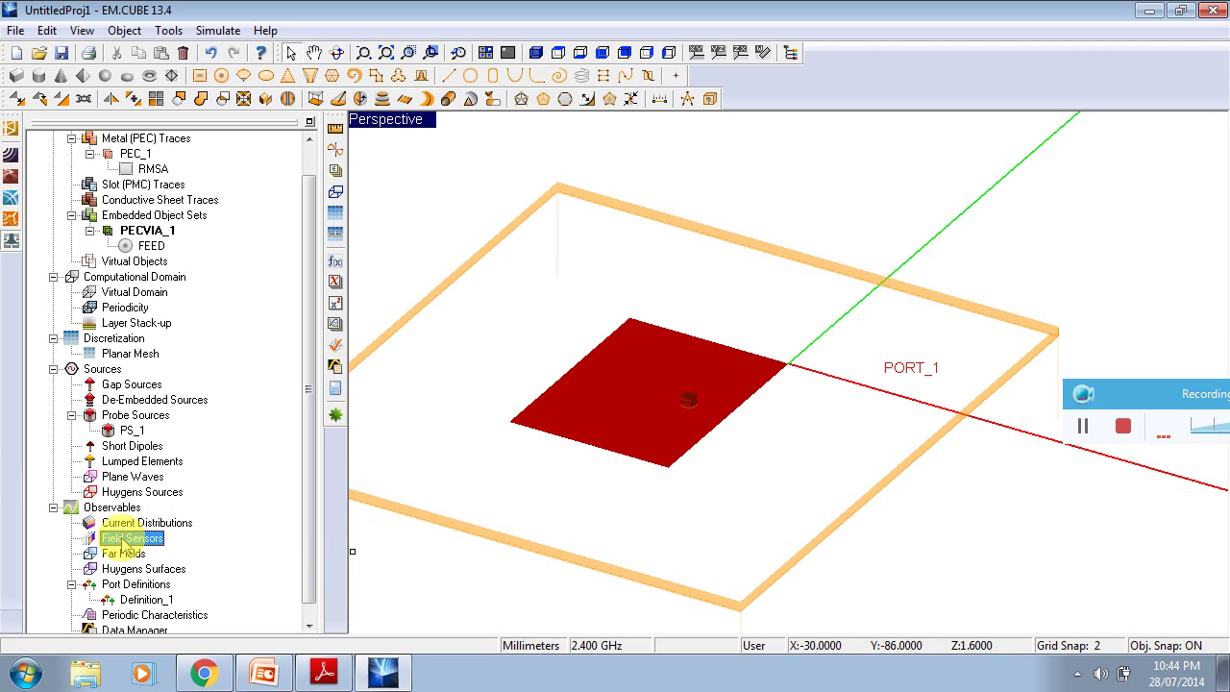
right_click(125, 540)
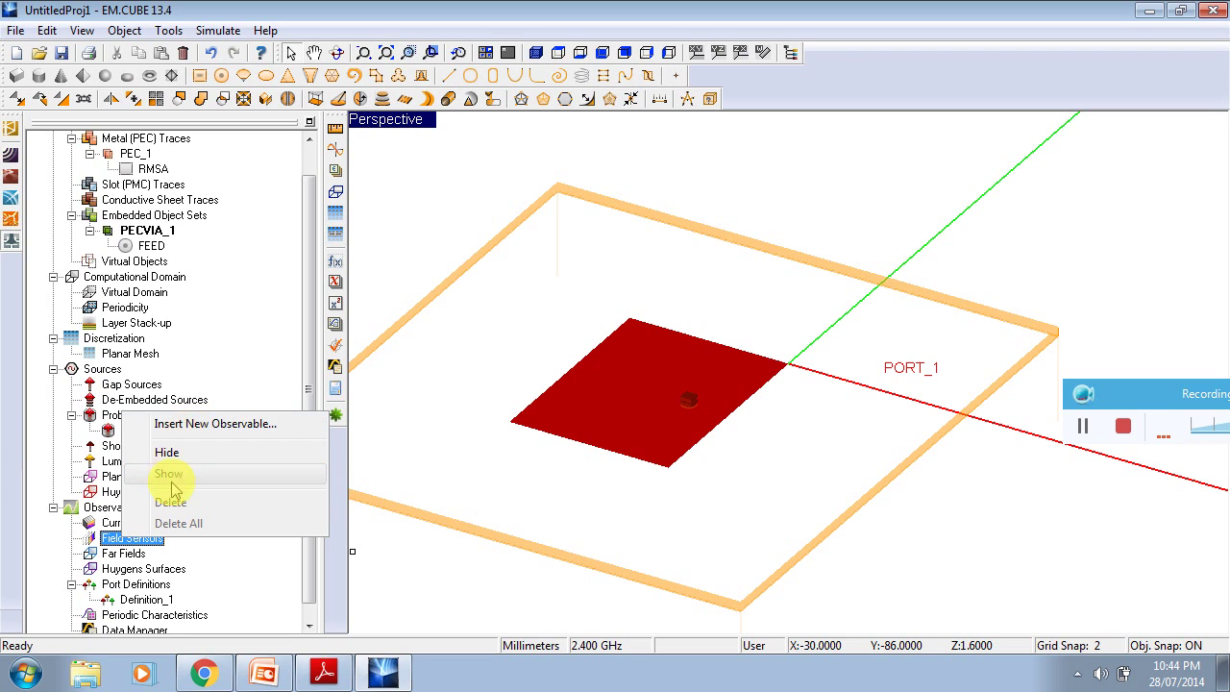
click(116, 541)
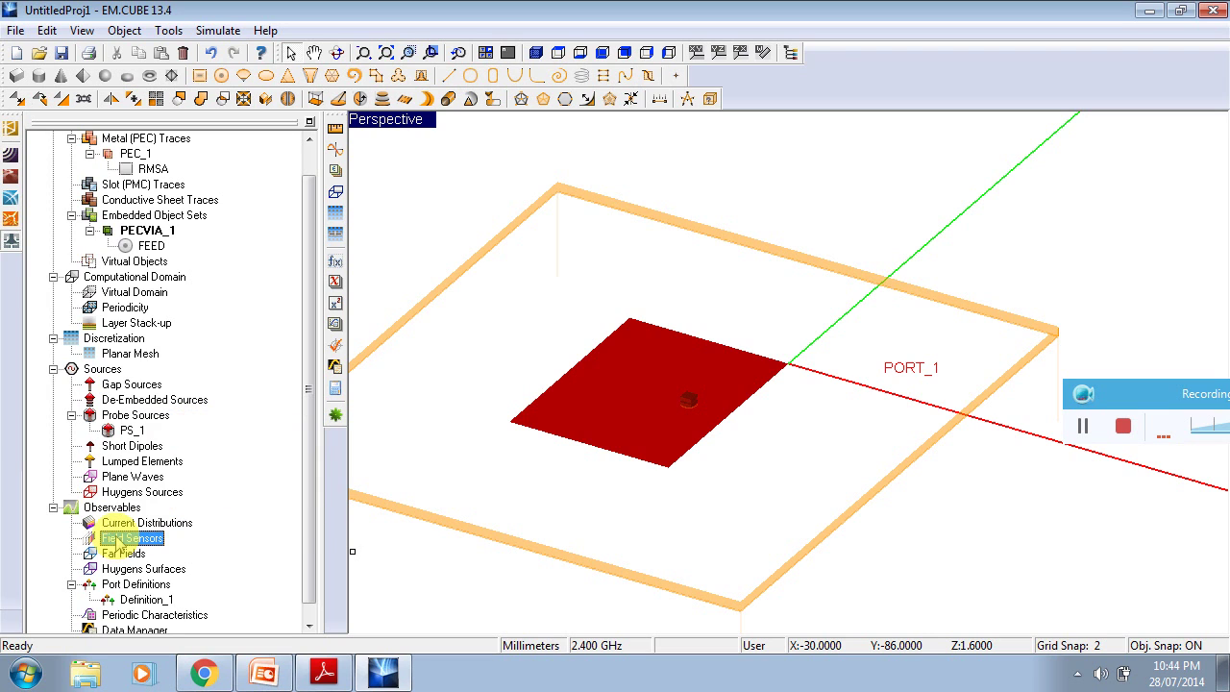
right_click(142, 535)
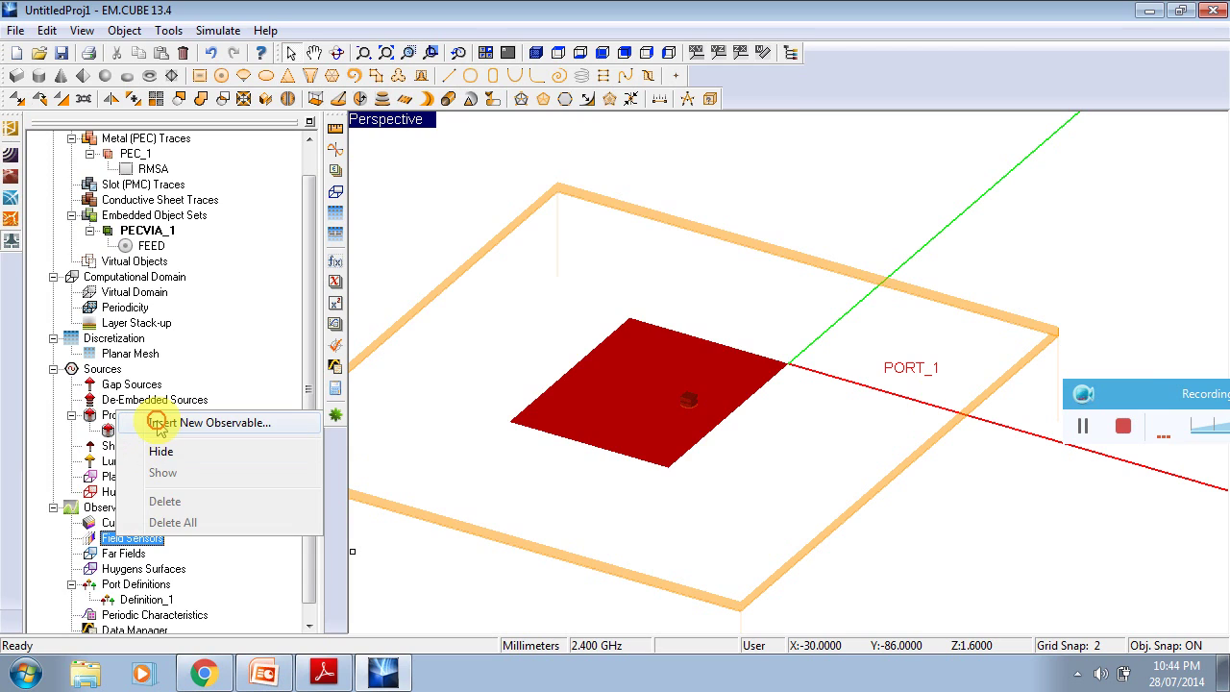
click(159, 424)
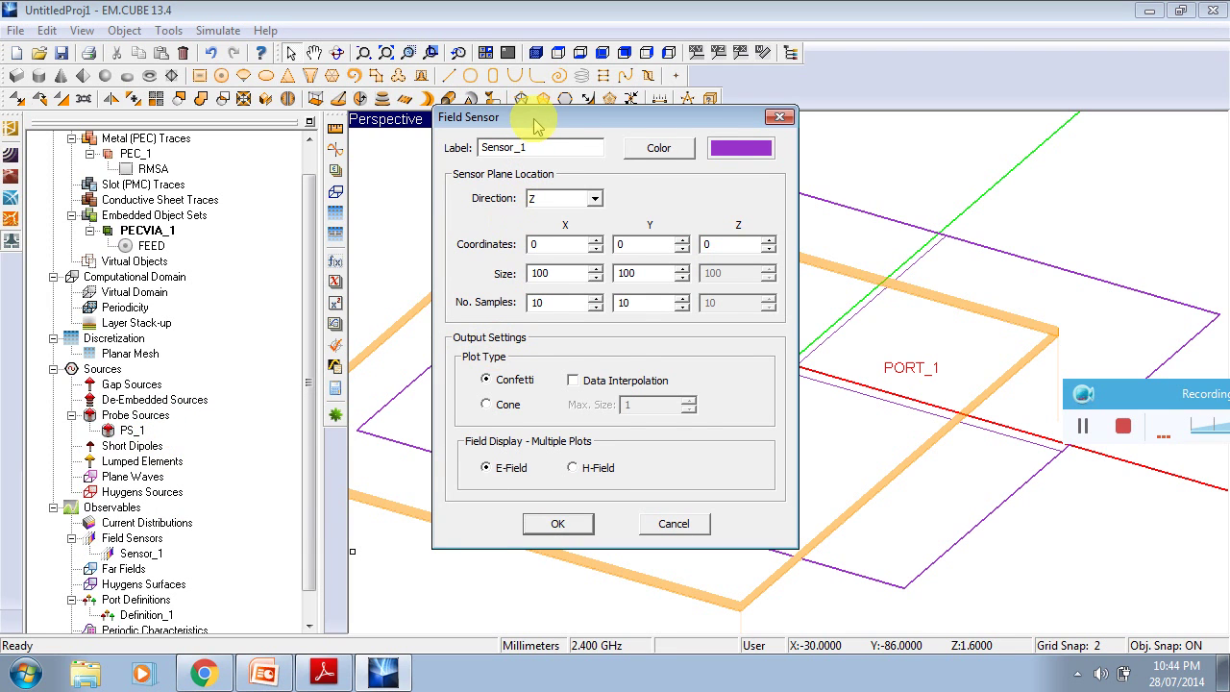
drag(535, 125, 526, 189)
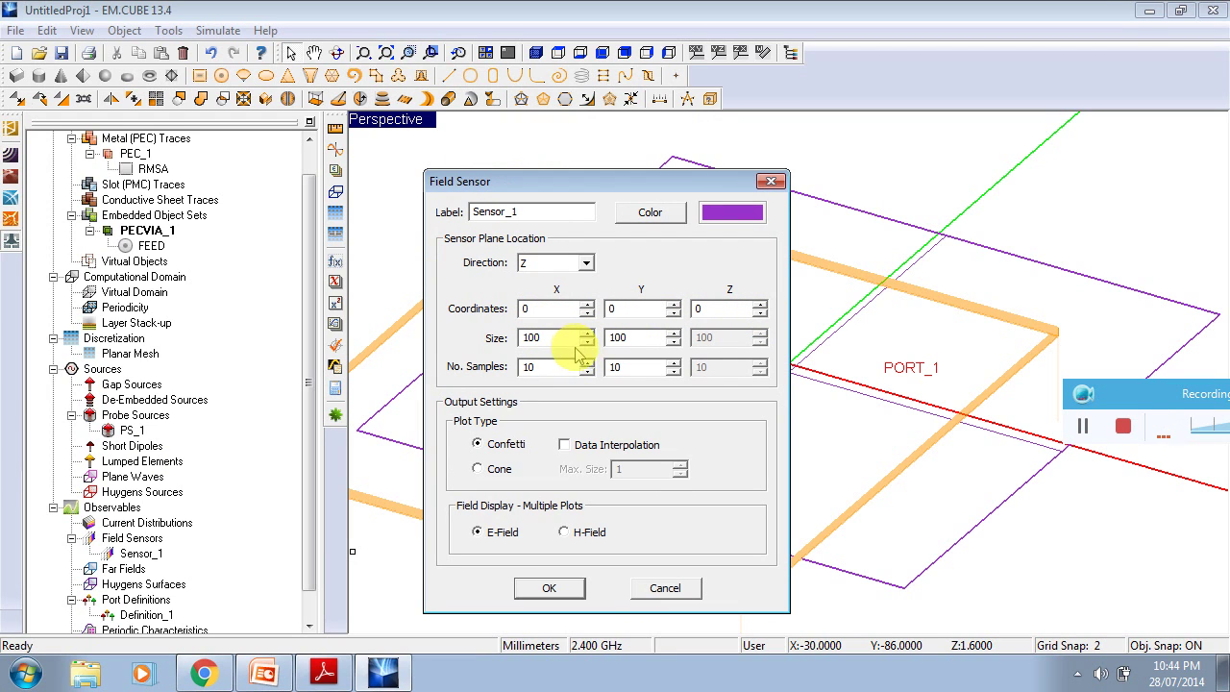
double_click(708, 307)
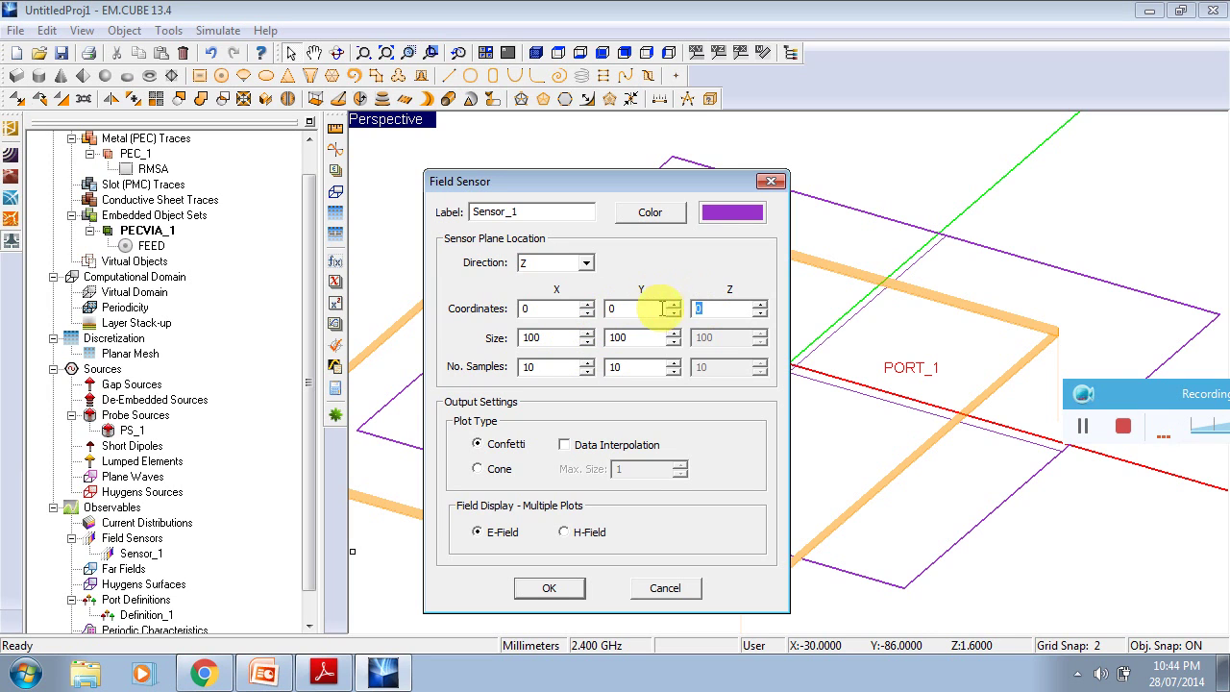
text(1.6)
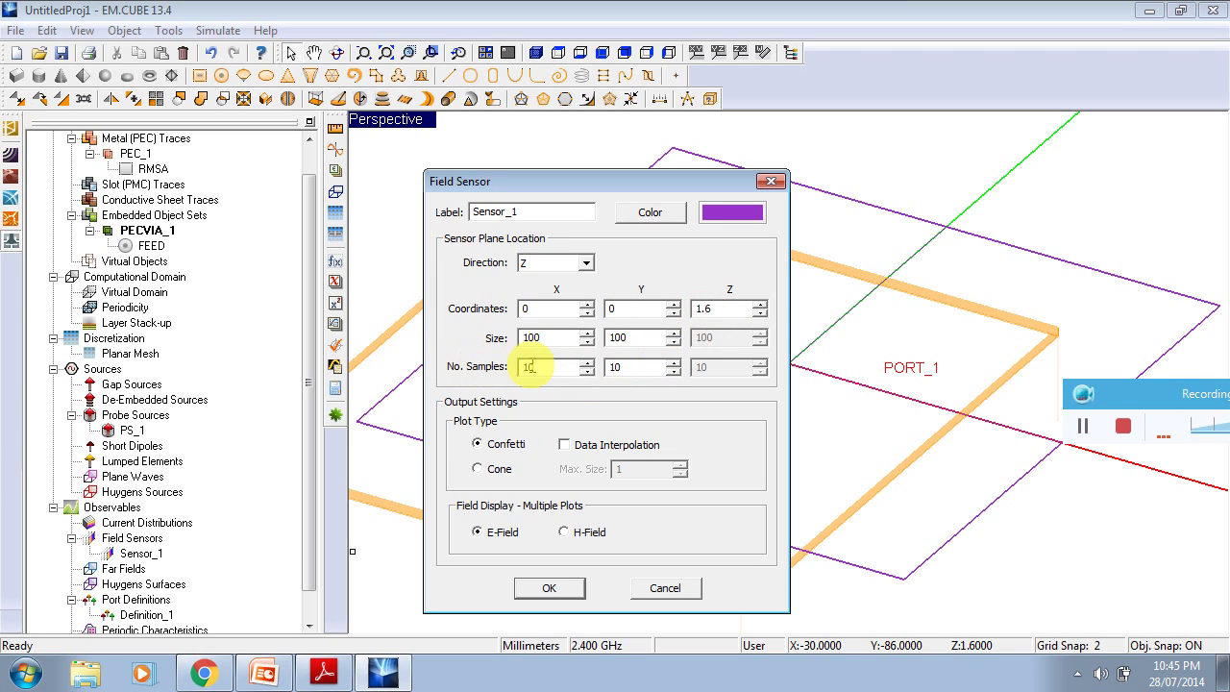
text(0)
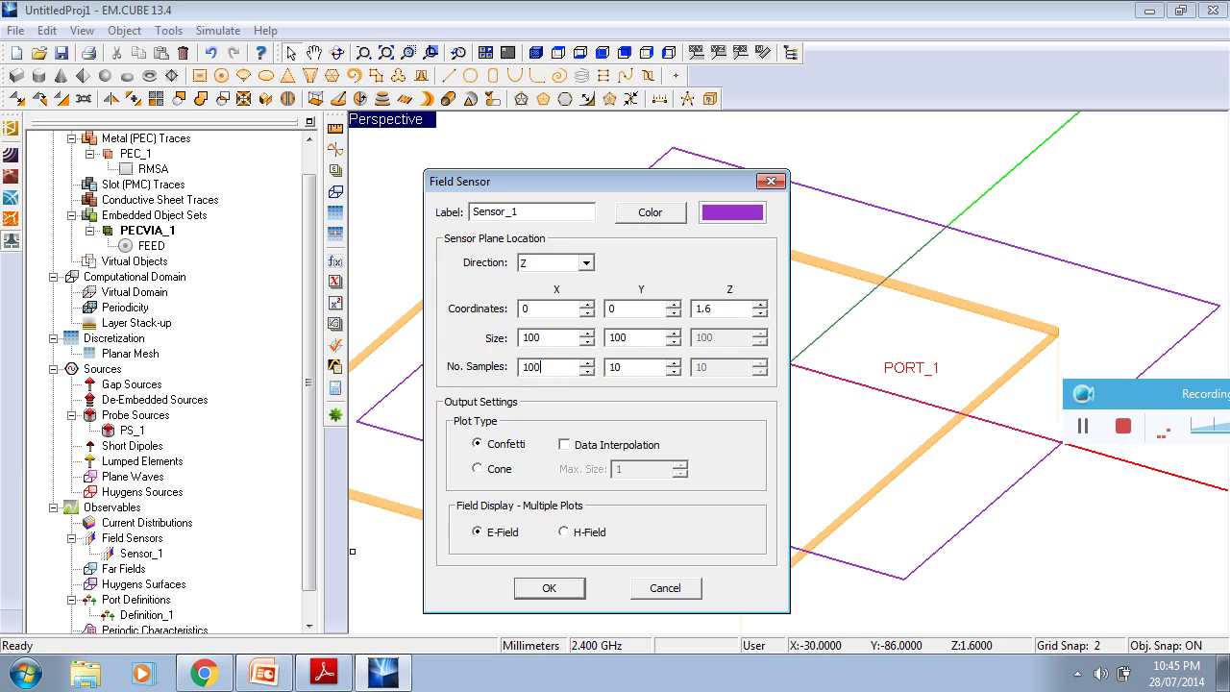
click(623, 366)
text(0)
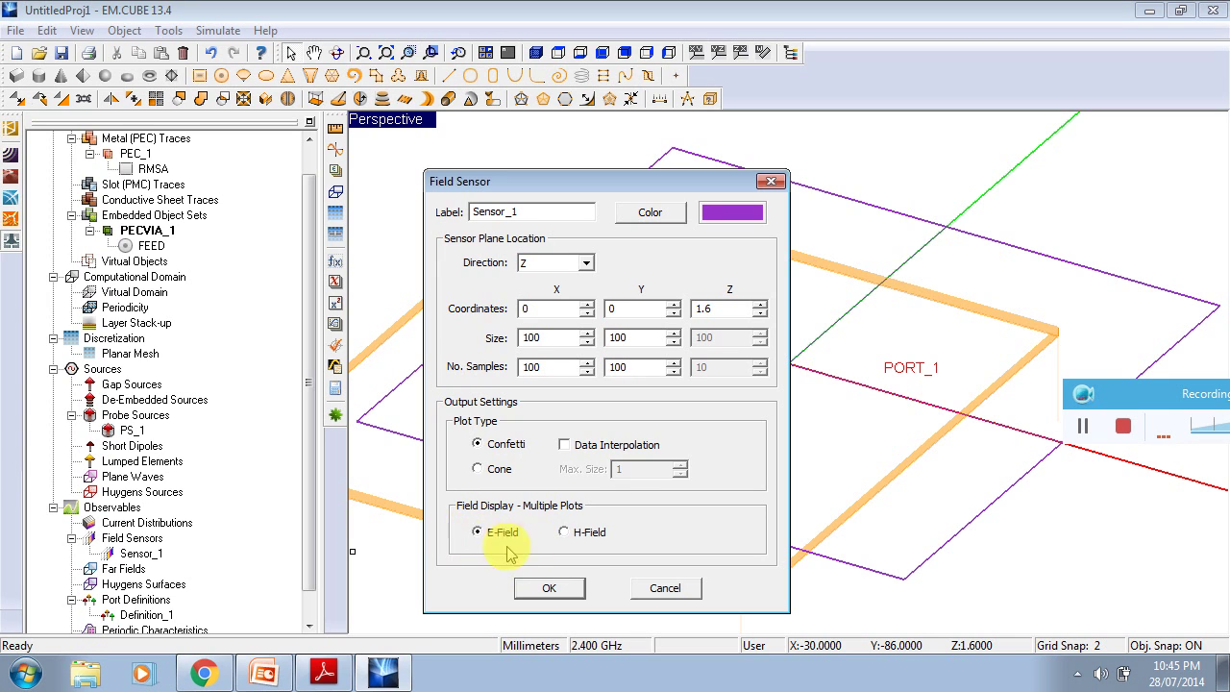
click(551, 588)
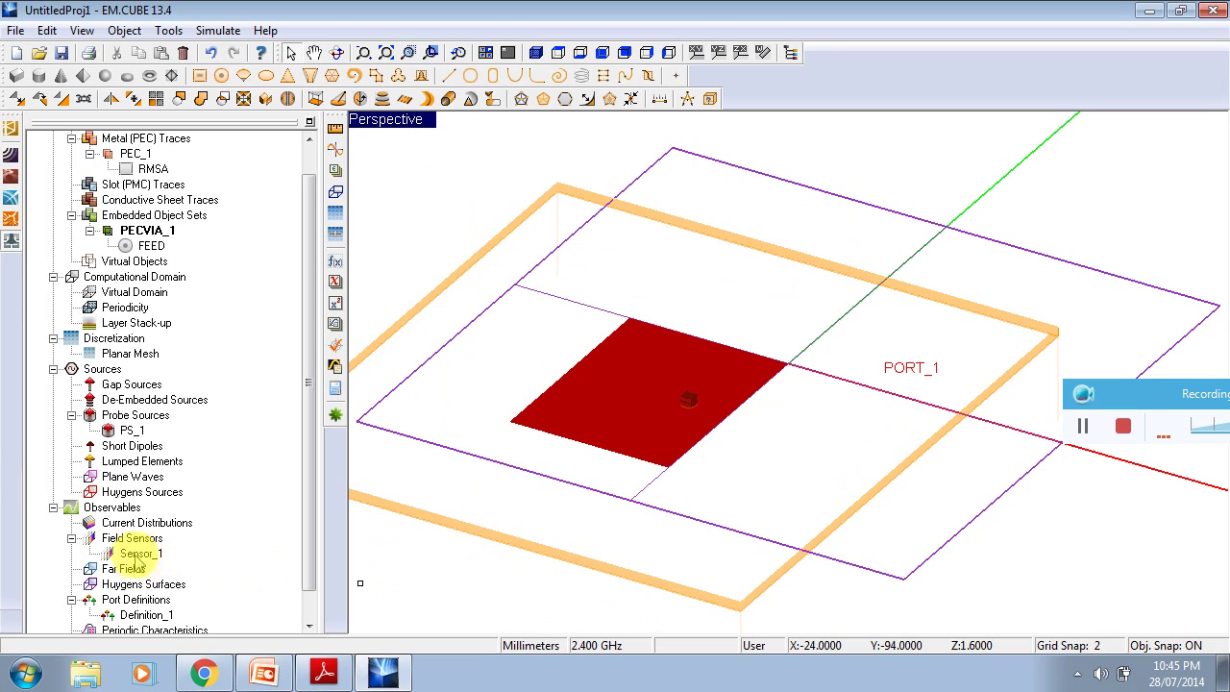
Insert a second Z-directed field sensor at Z coordinate 5, with 100 samples each along X and Y.
click(125, 540)
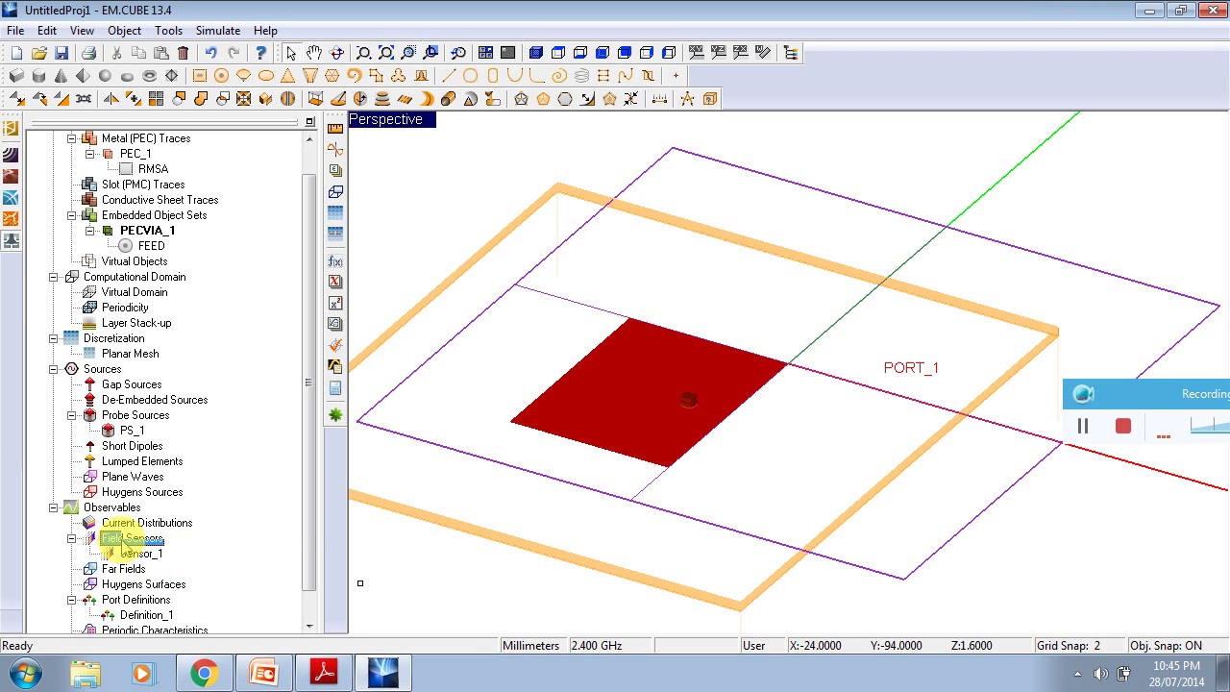
right_click(125, 540)
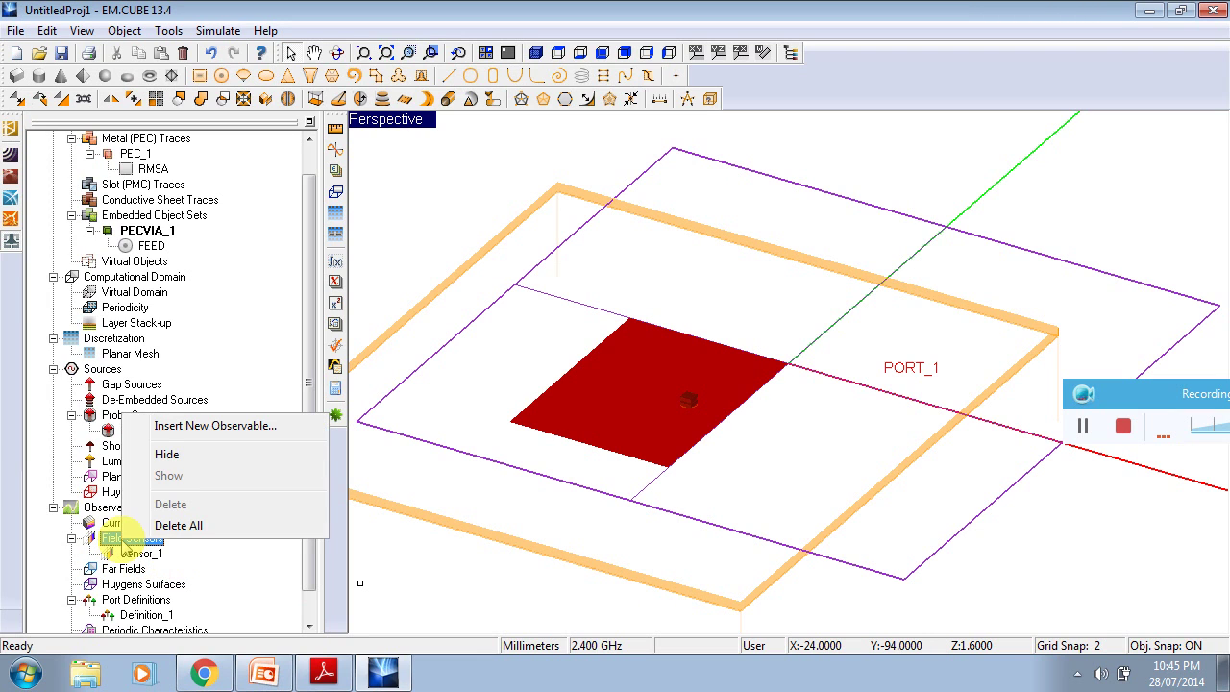
click(166, 428)
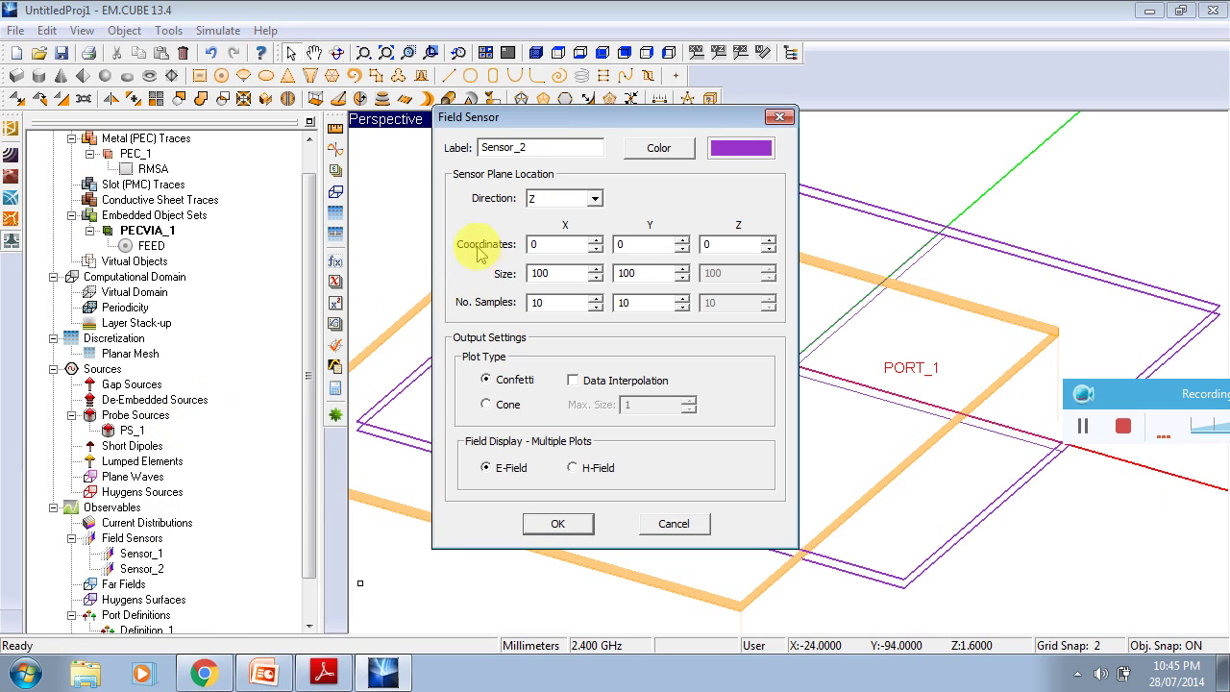
double_click(721, 244)
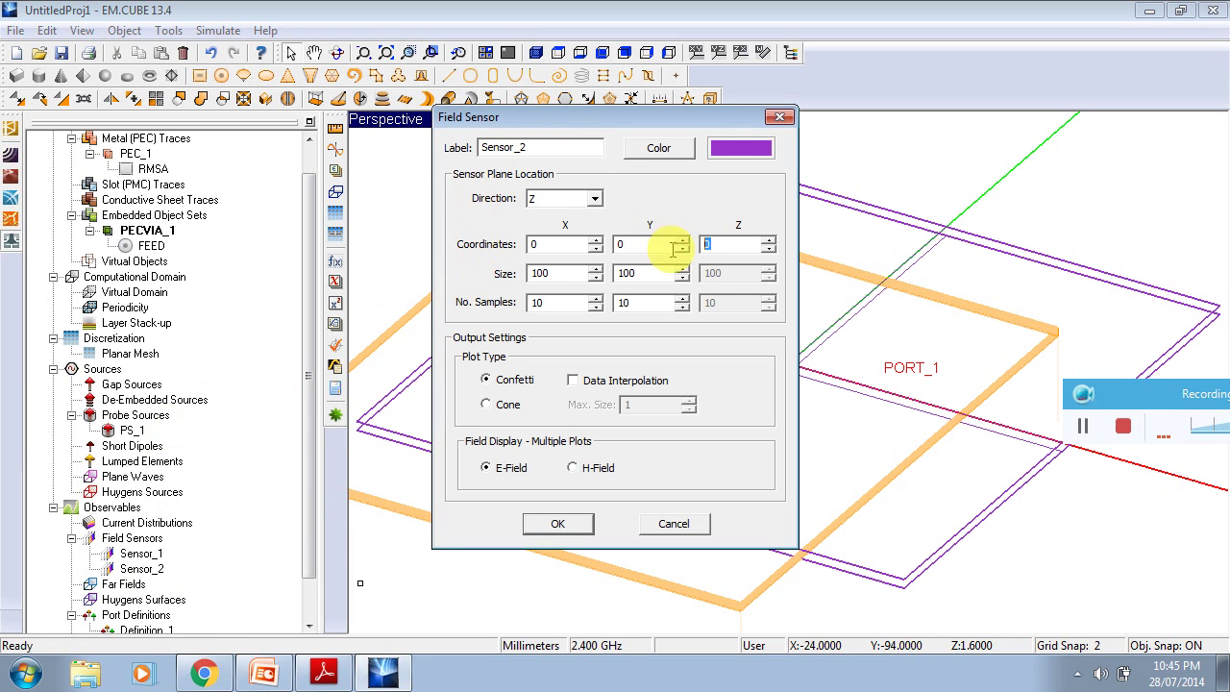
text(5)
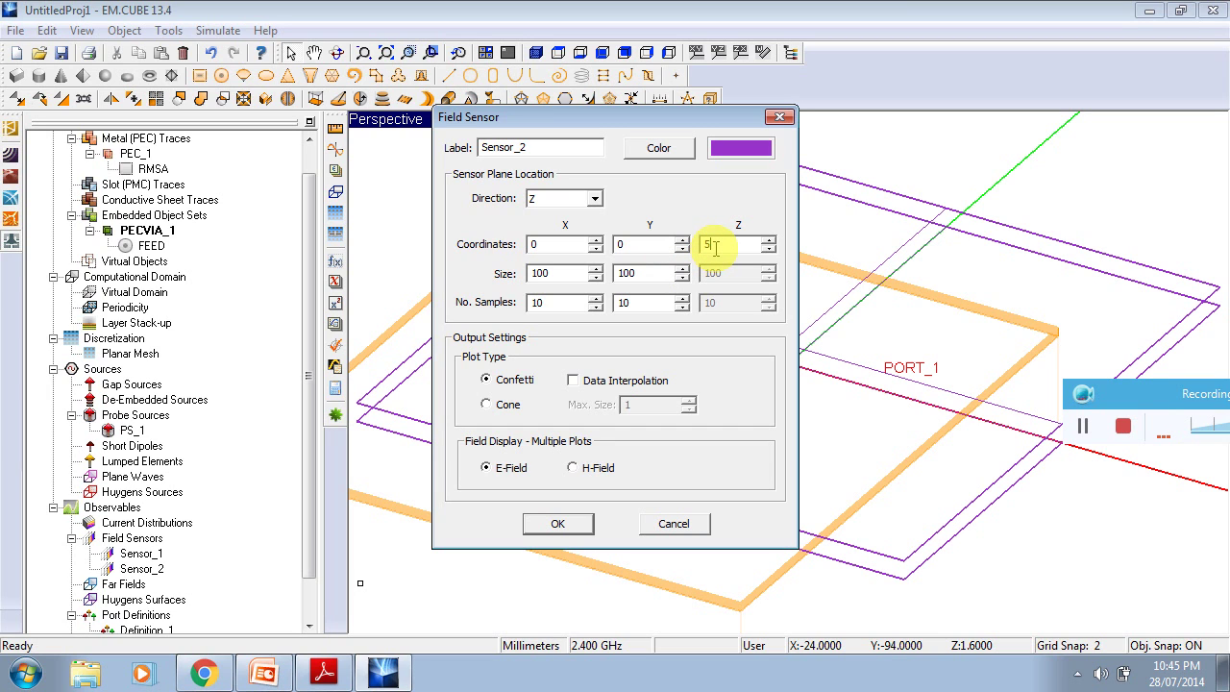
click(626, 304)
text(0)
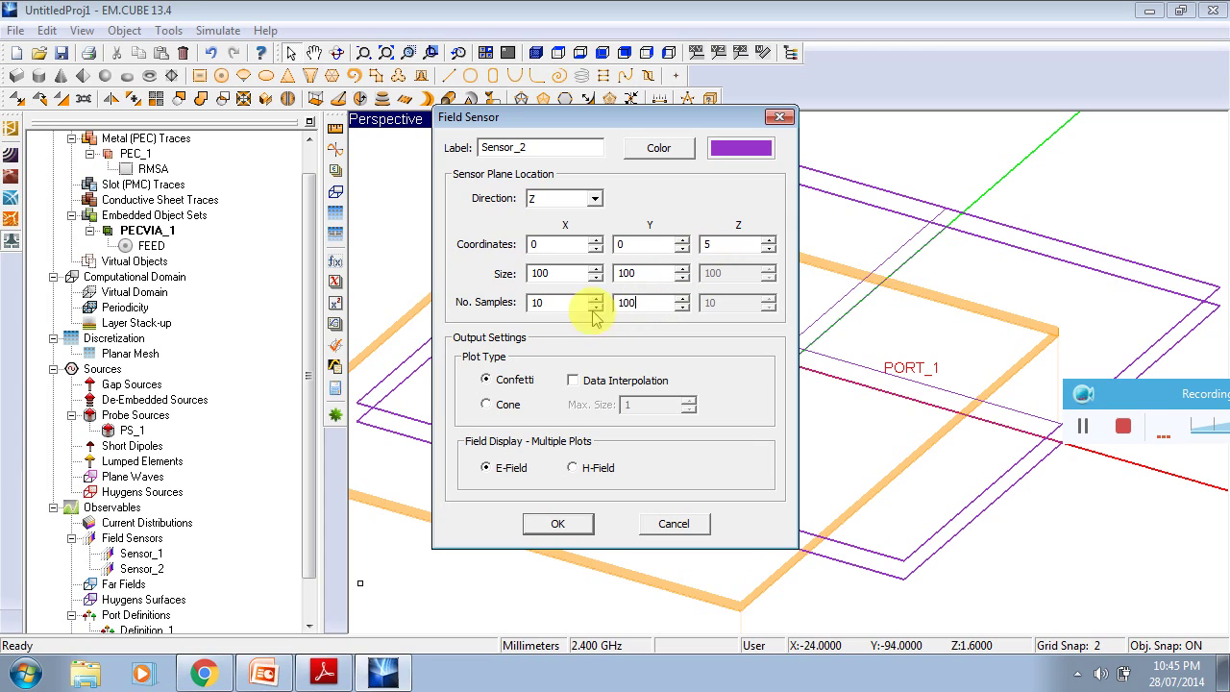
click(575, 304)
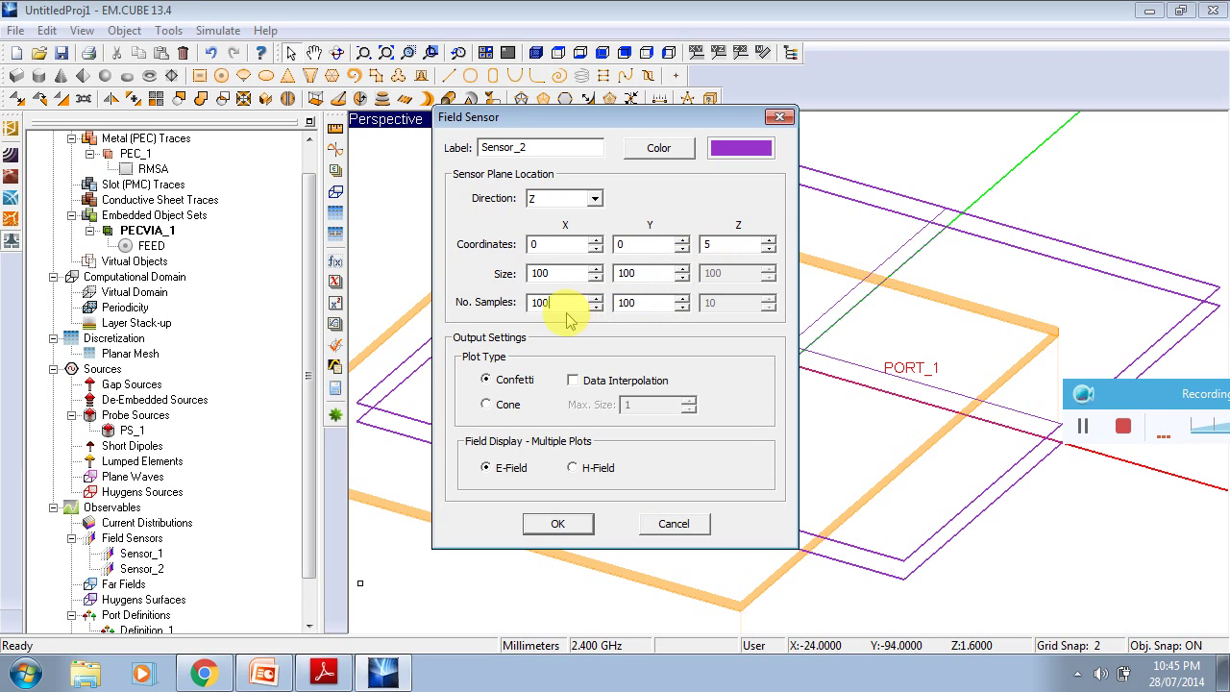
click(556, 522)
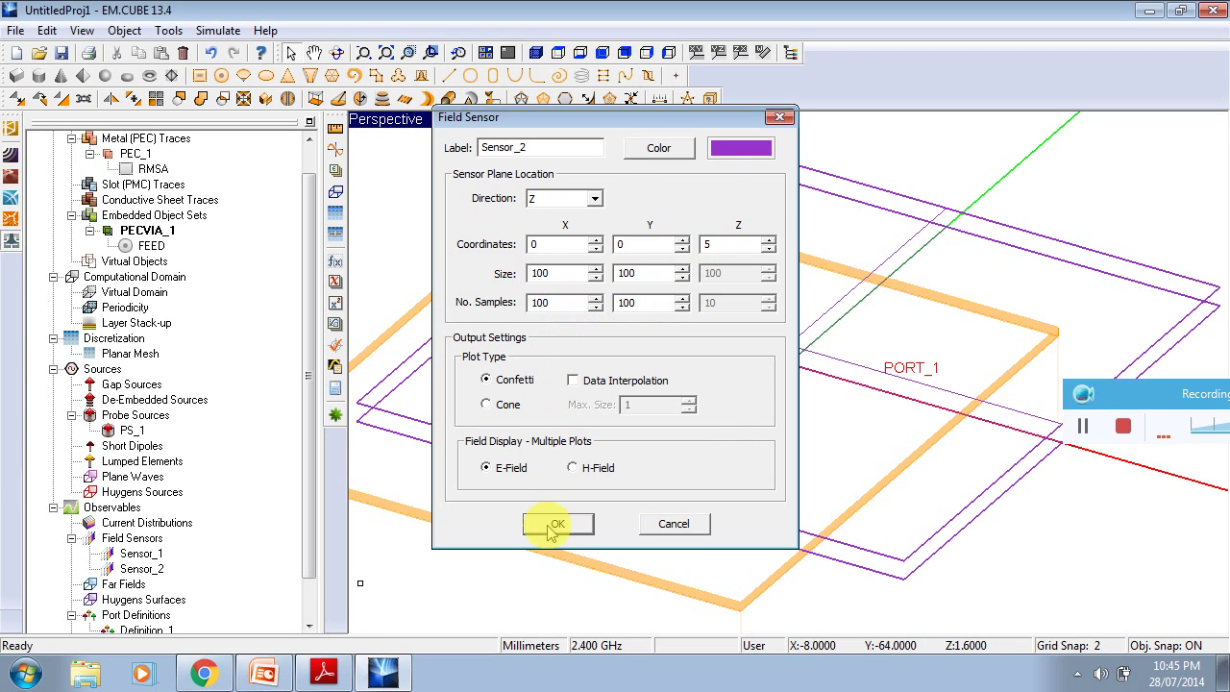
Insert a third Z-directed field sensor at Z coordinate 100, with 100 samples each along X and Y.
right_click(130, 541)
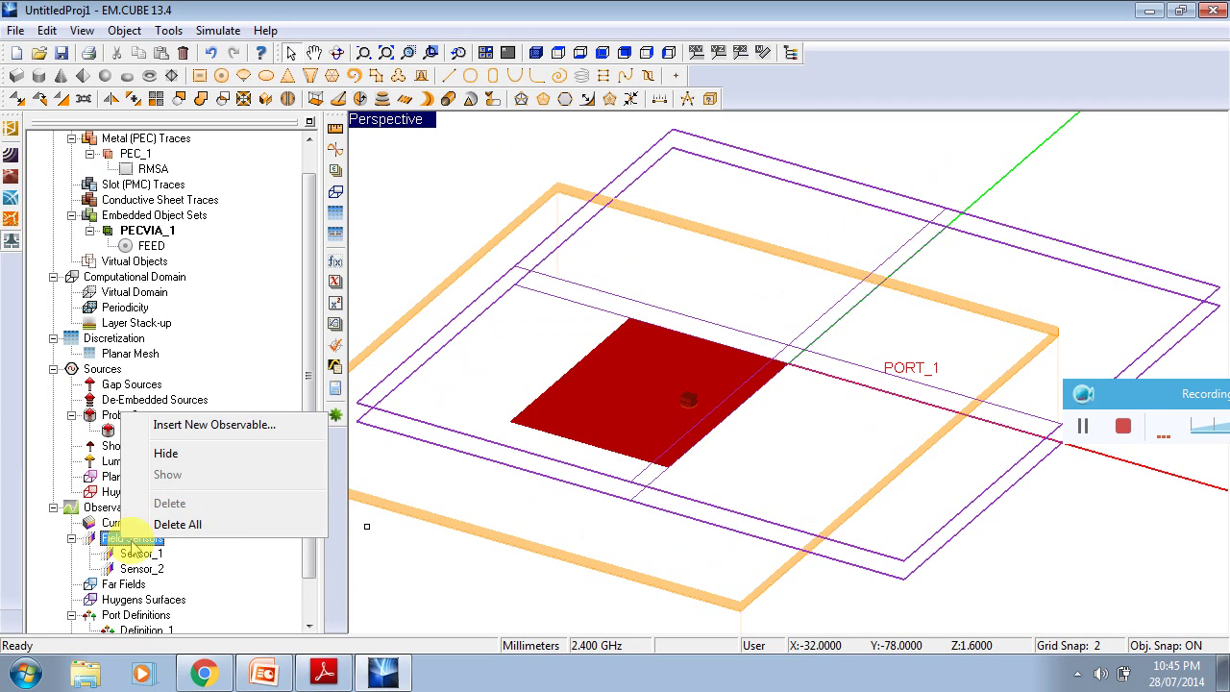
click(163, 420)
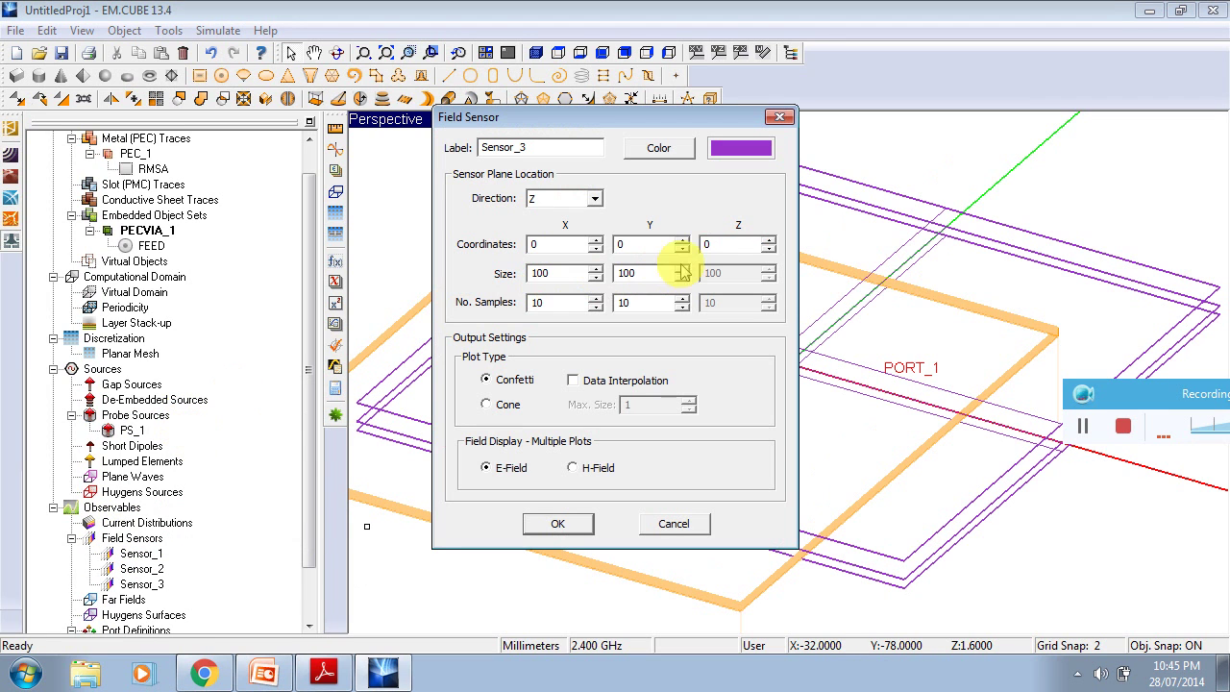
double_click(708, 246)
text(100)
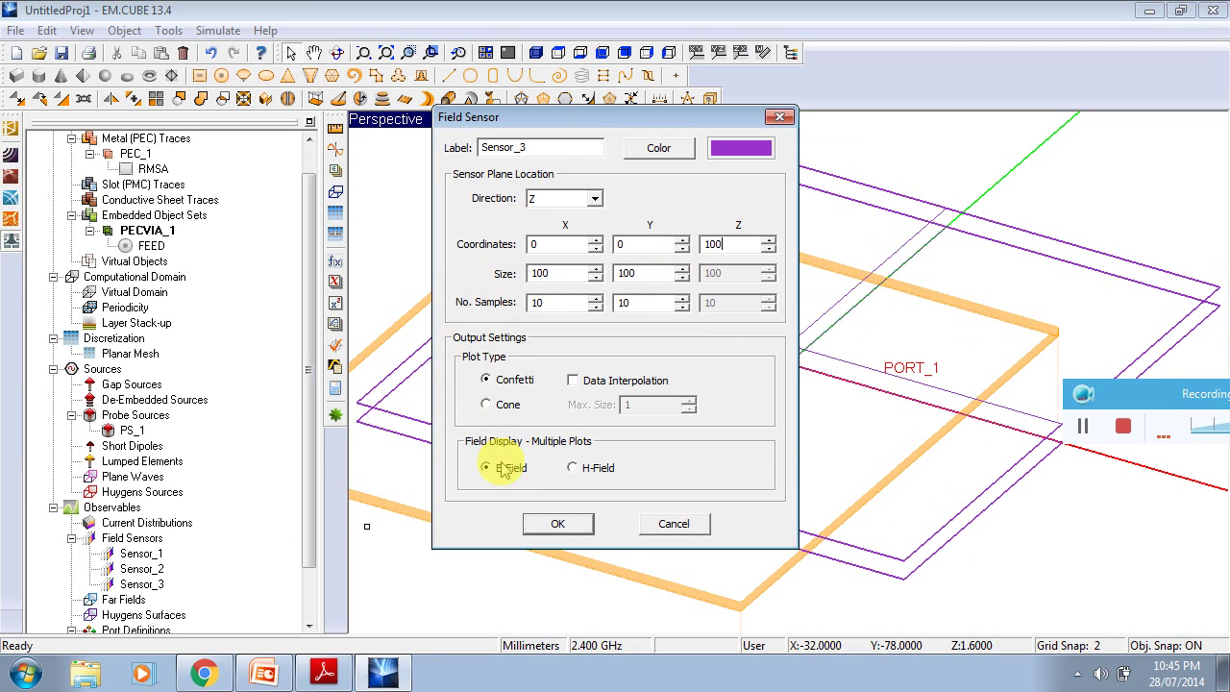
text(0)
click(632, 303)
text(0)
click(557, 523)
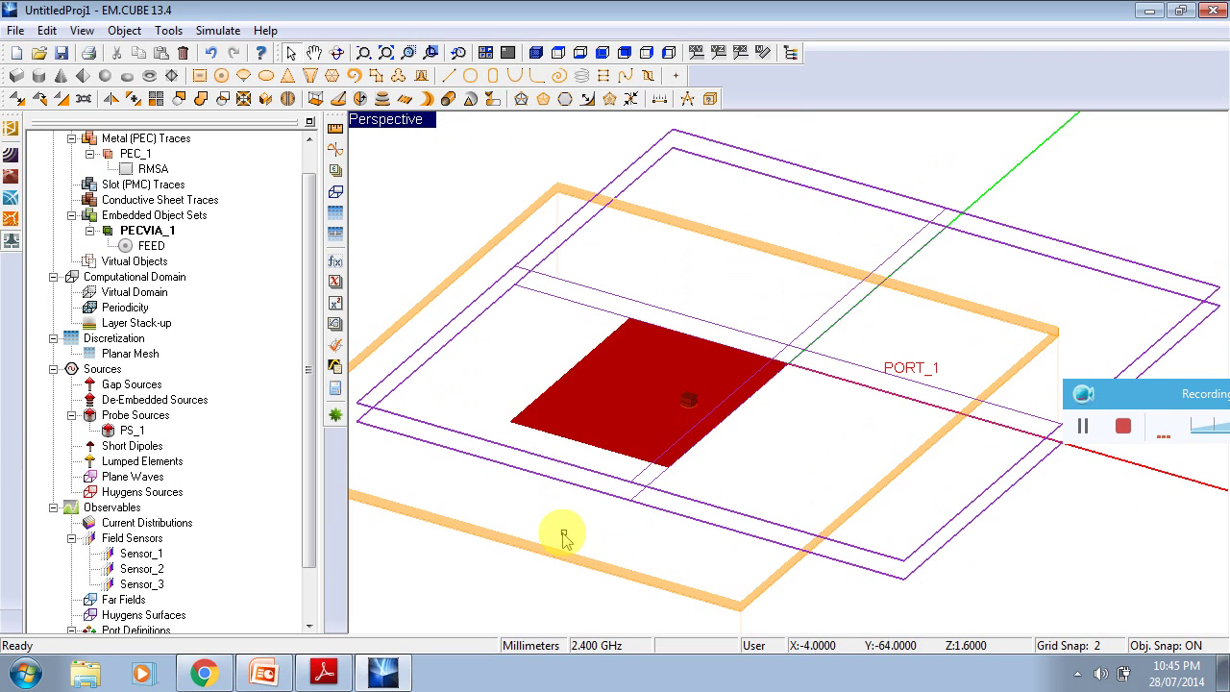
Insert a new far-field radiation pattern with Directive Gain (DG) and Half-Power Beam Width (HPBW) enabled, keeping the 5-degree angle increment and 3D Polar display.
click(304, 541)
drag(304, 541, 252, 576)
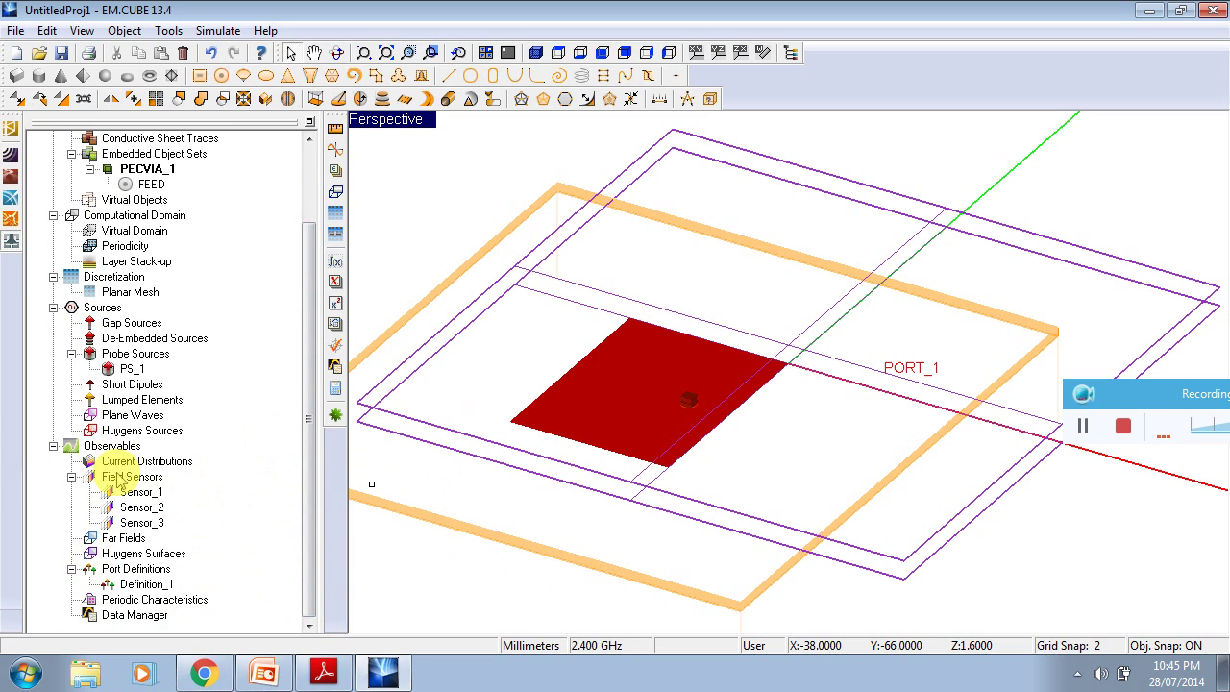
right_click(125, 541)
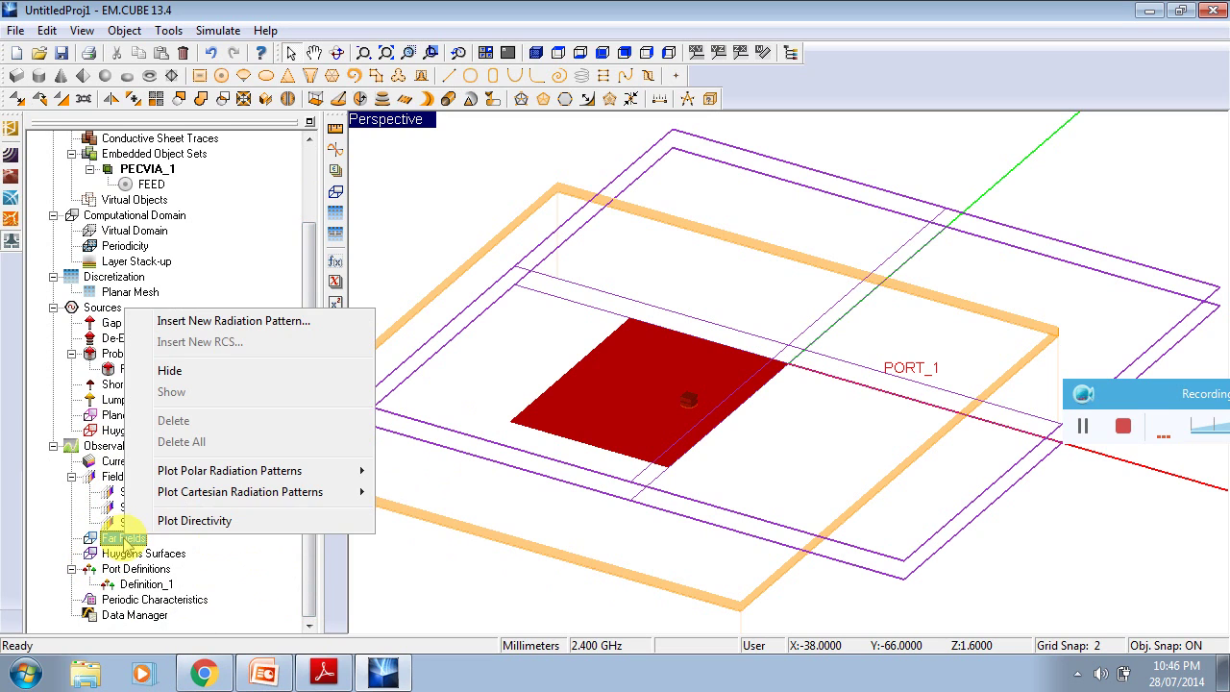
click(214, 323)
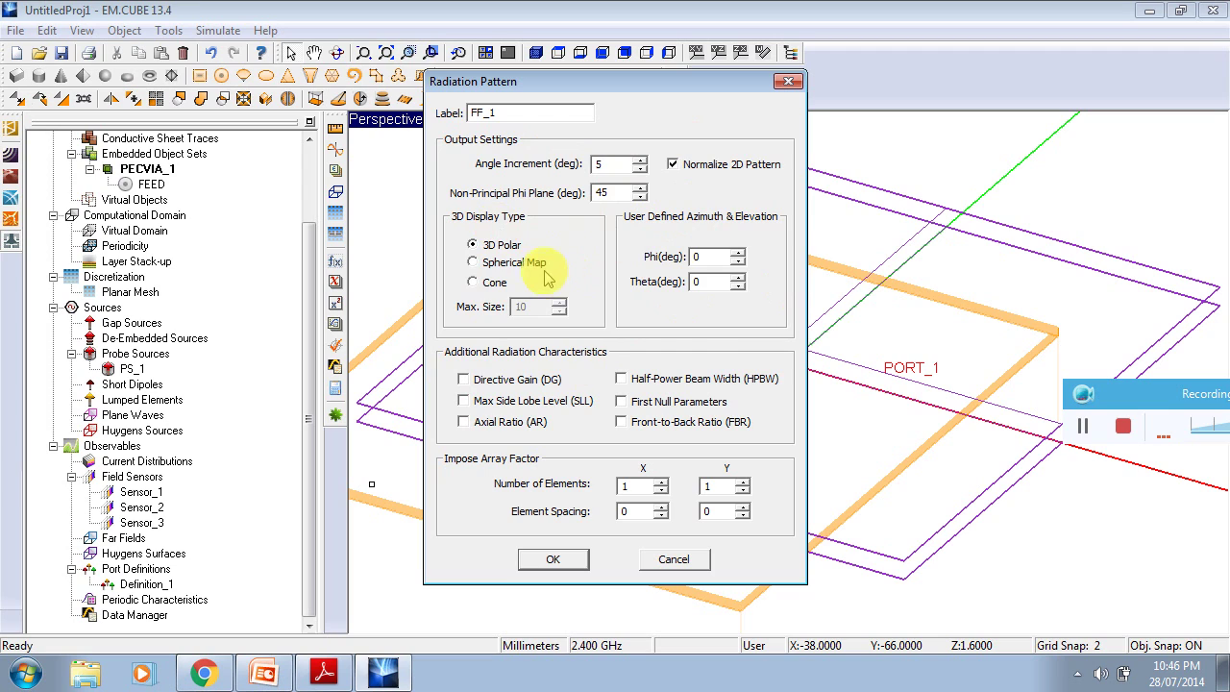
click(466, 380)
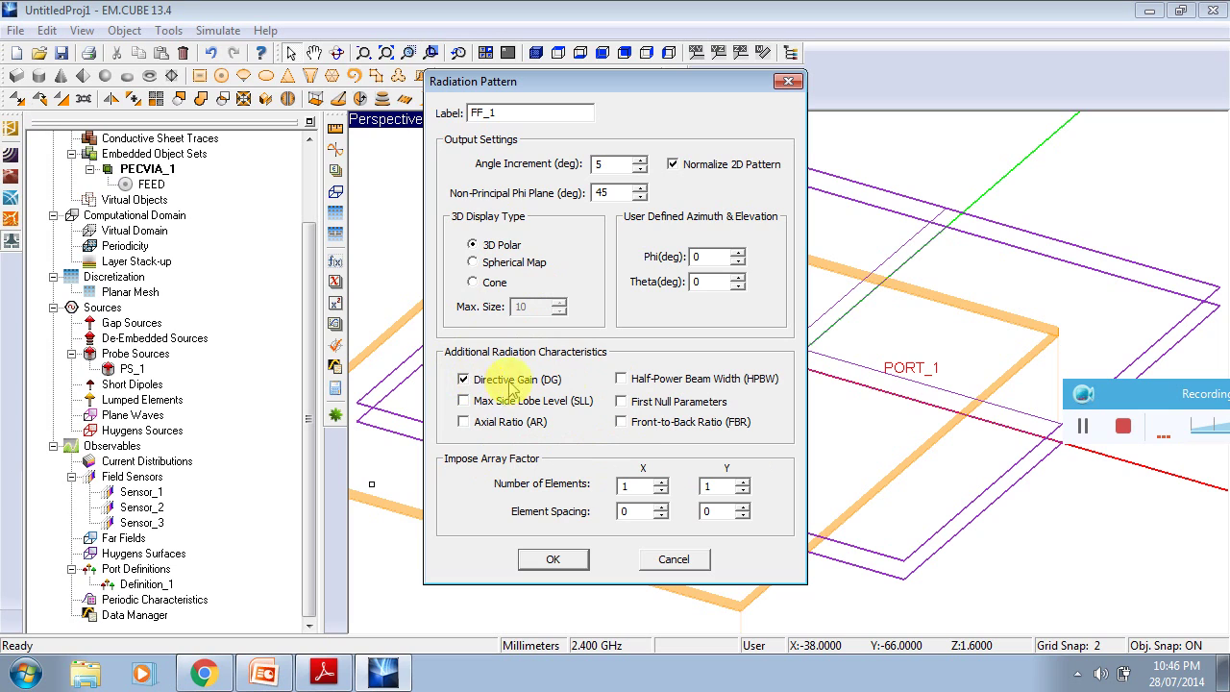
click(621, 380)
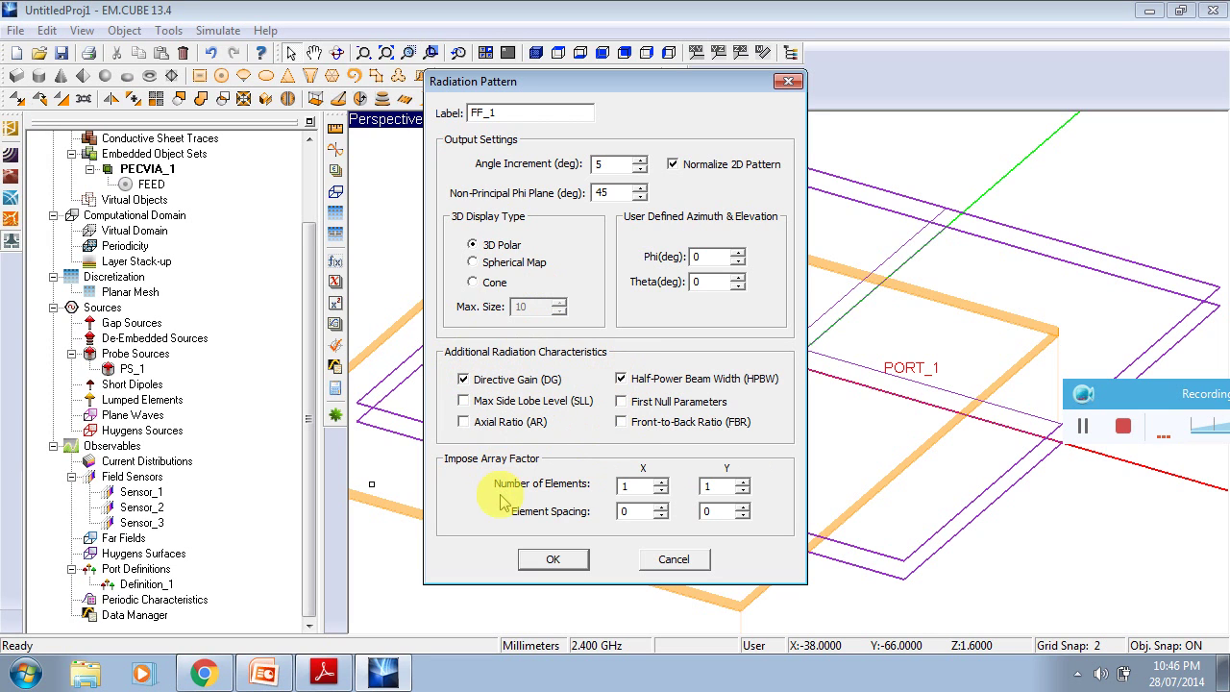
click(552, 560)
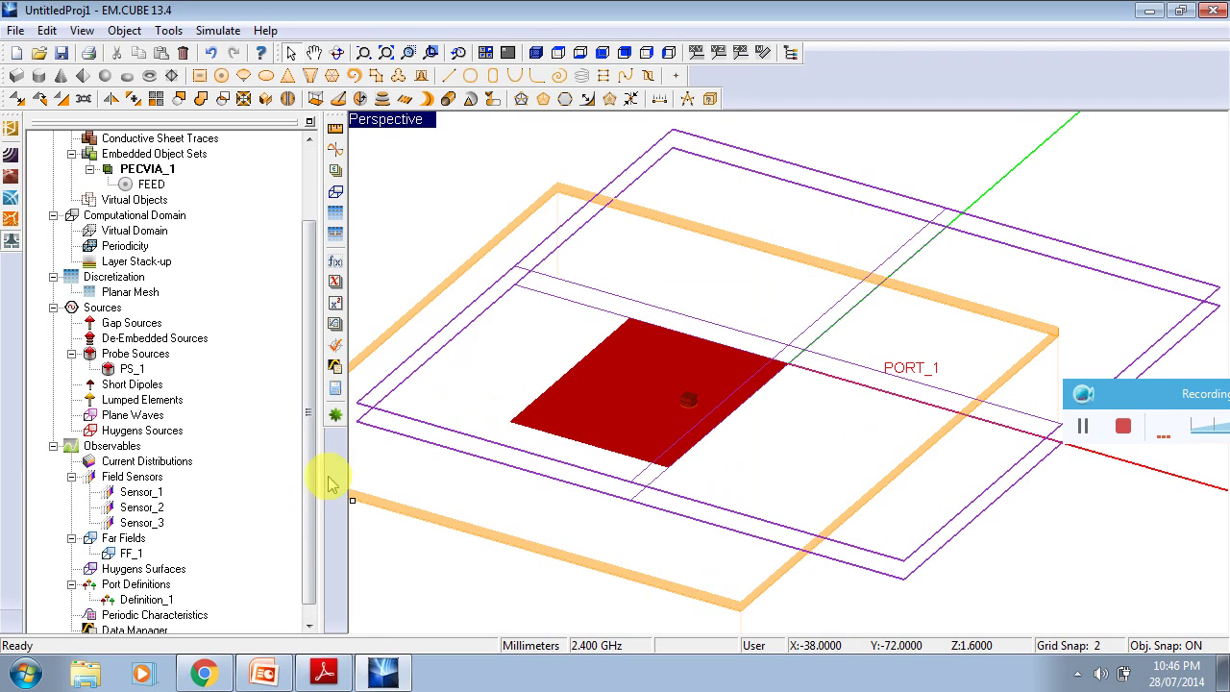
Run the simulation with the Planar MoM engine in Analysis mode, agreeing to discard all previous results.
drag(303, 485, 308, 509)
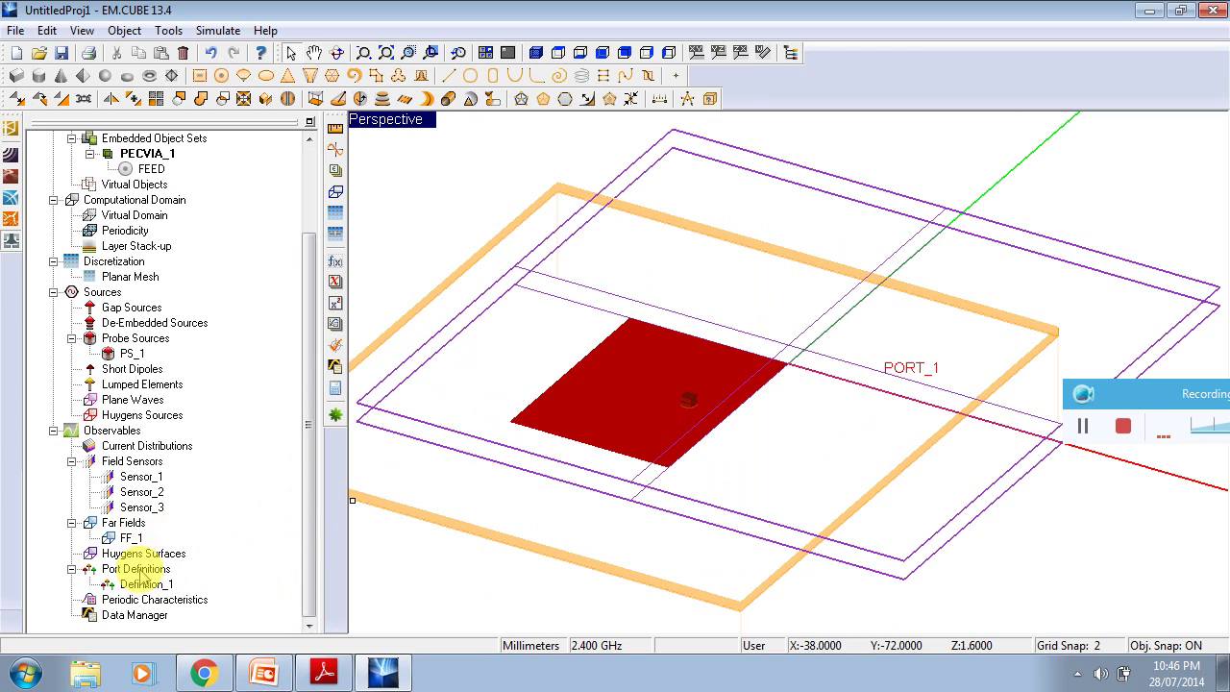
click(334, 415)
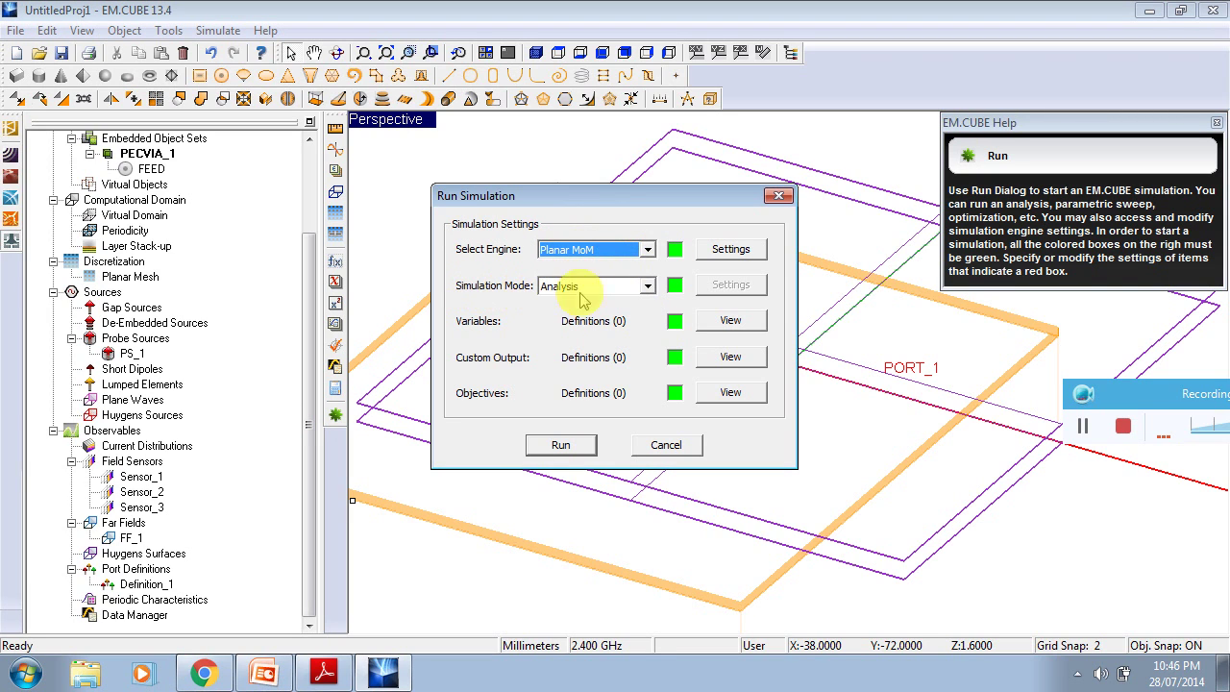
click(648, 286)
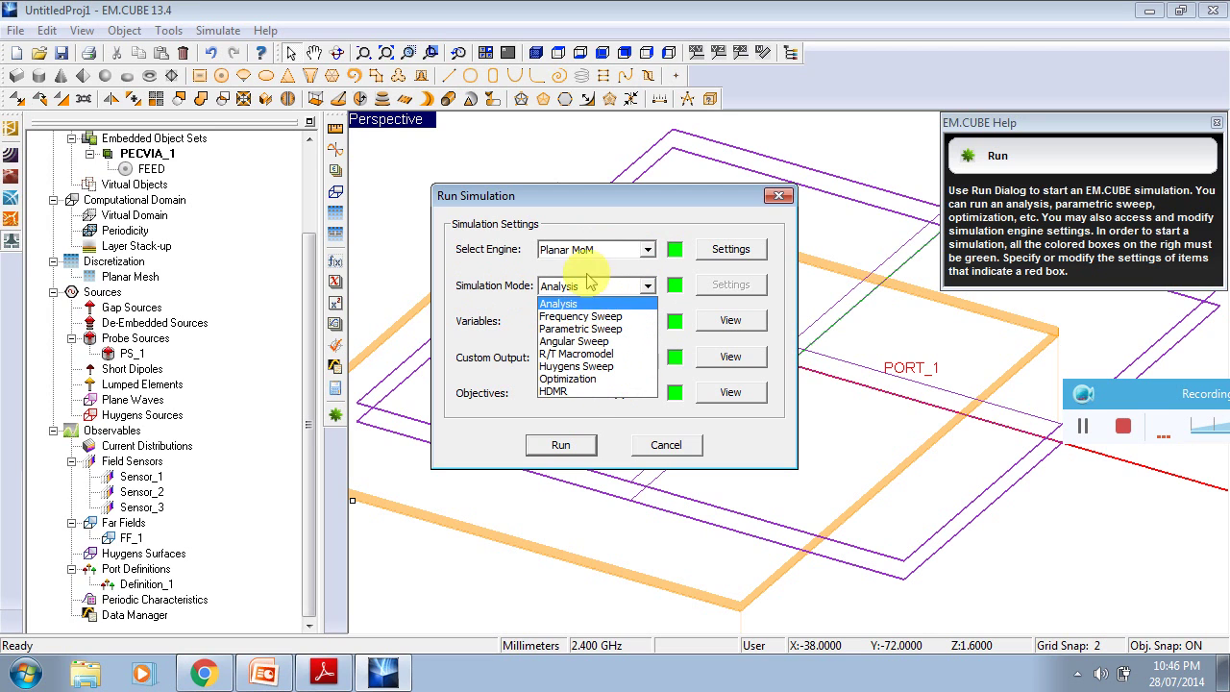
click(540, 304)
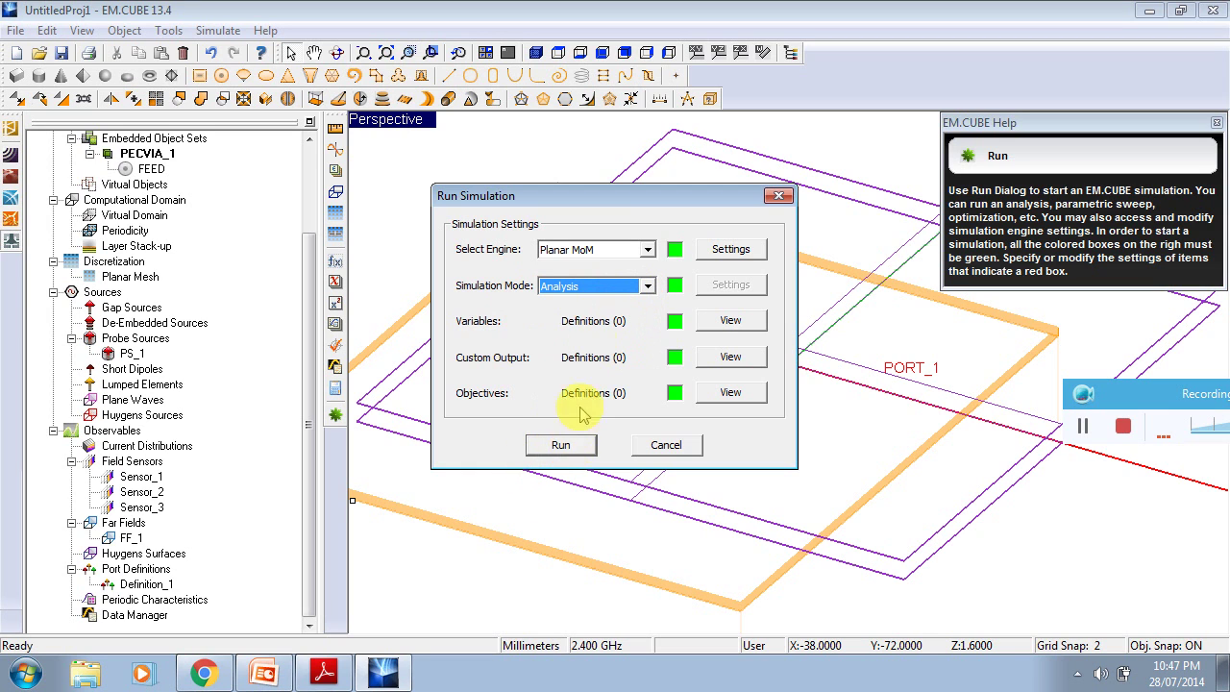
click(562, 444)
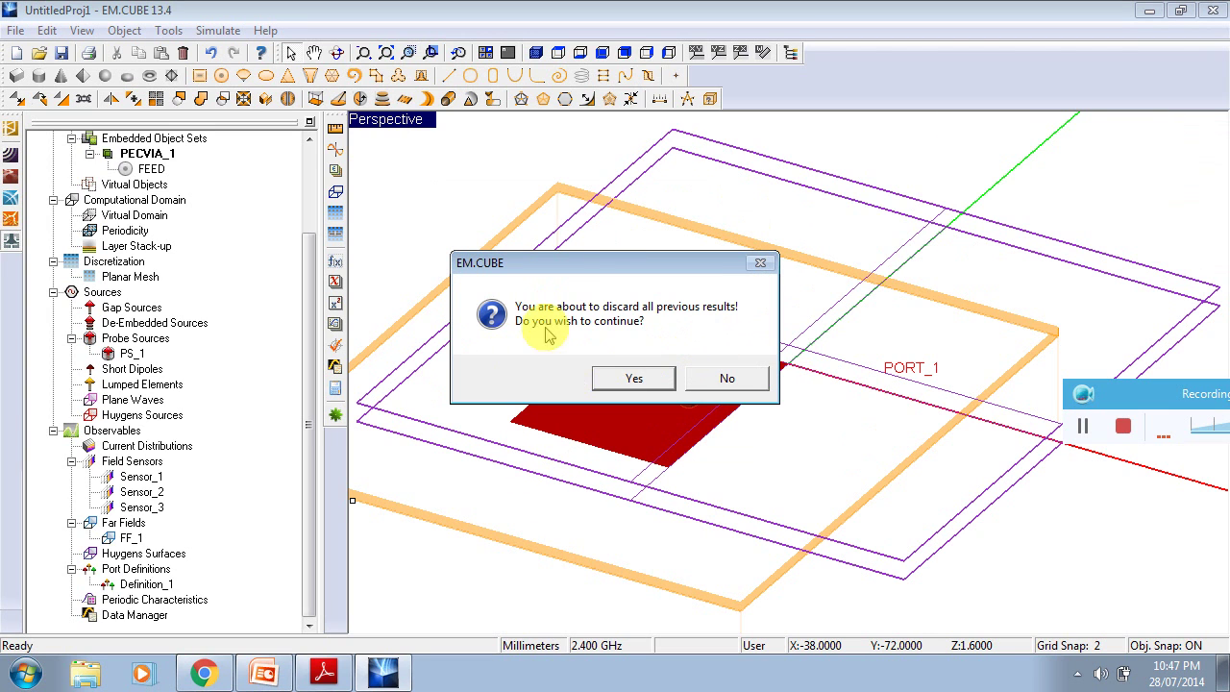
click(635, 380)
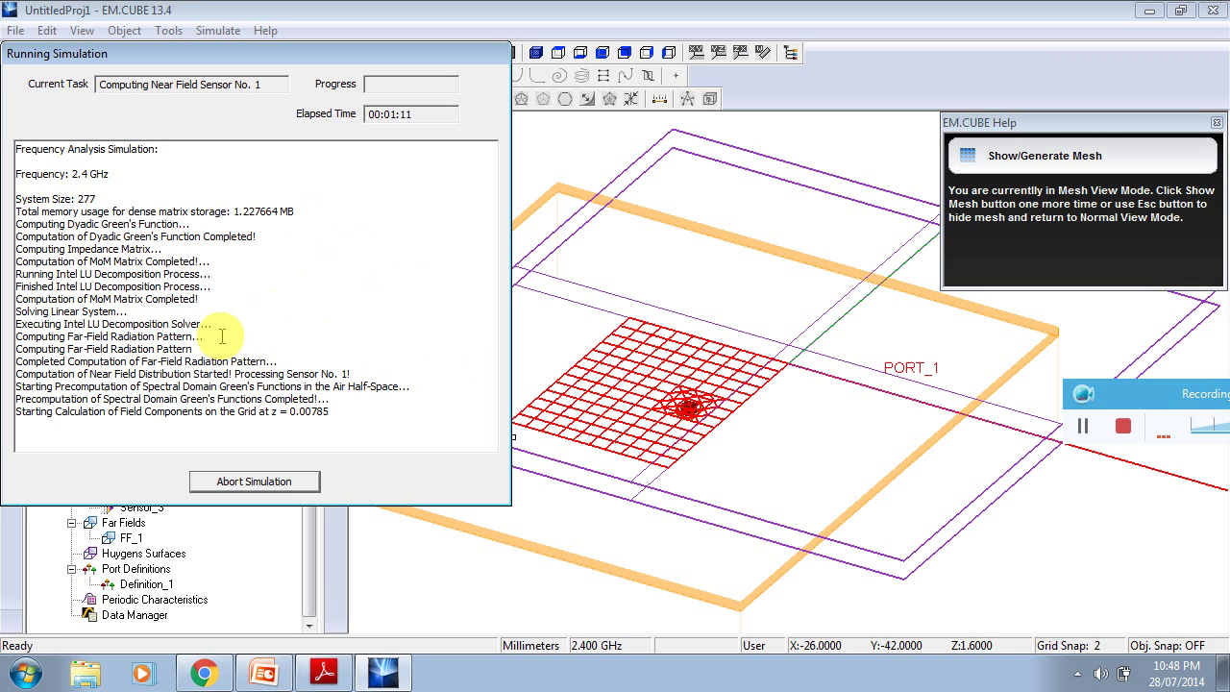
drag(211, 51, 795, 34)
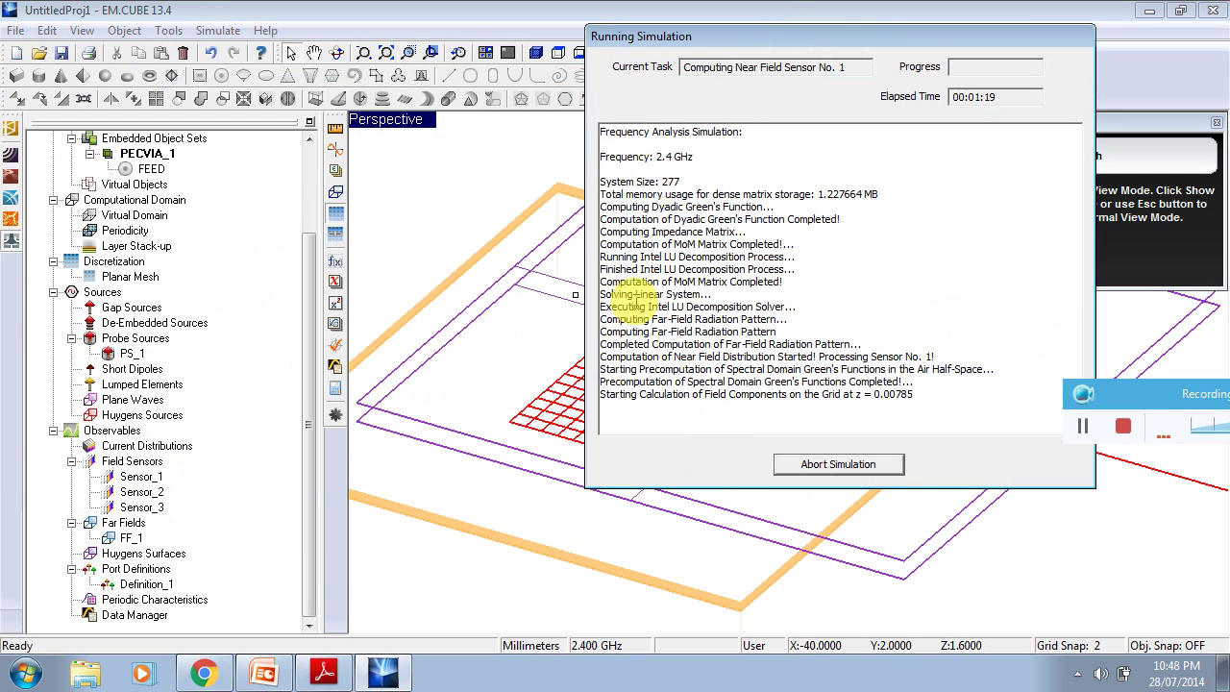
drag(755, 35, 250, 51)
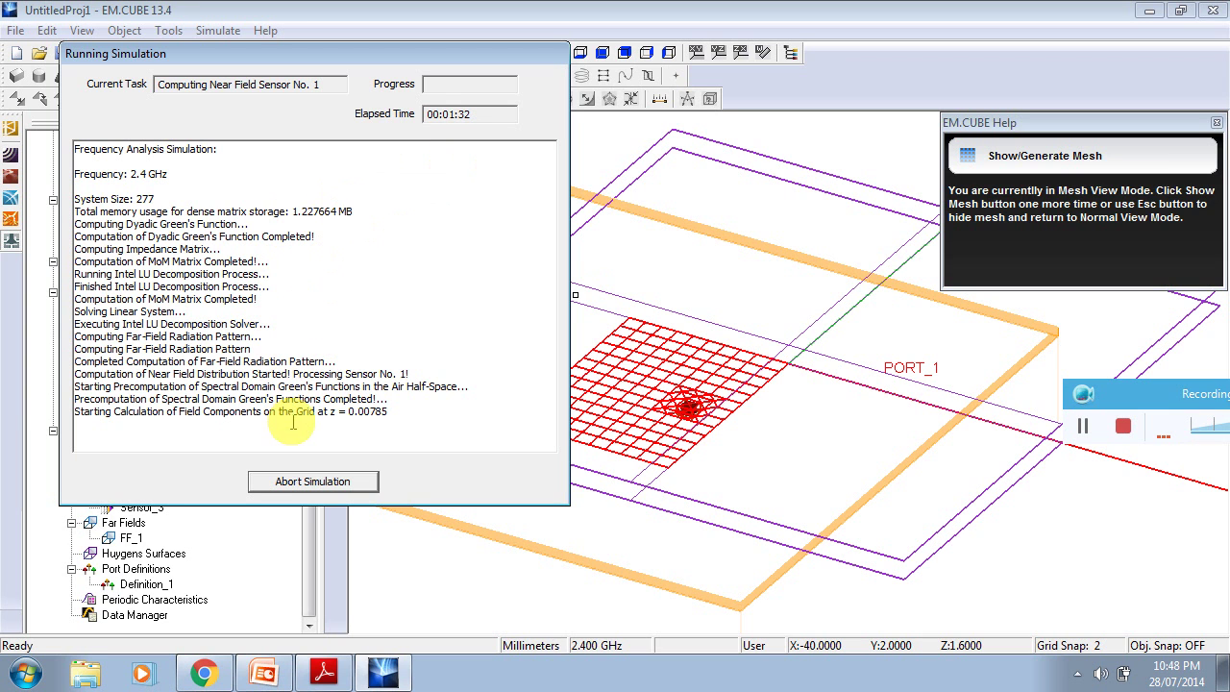
drag(242, 68, 597, 49)
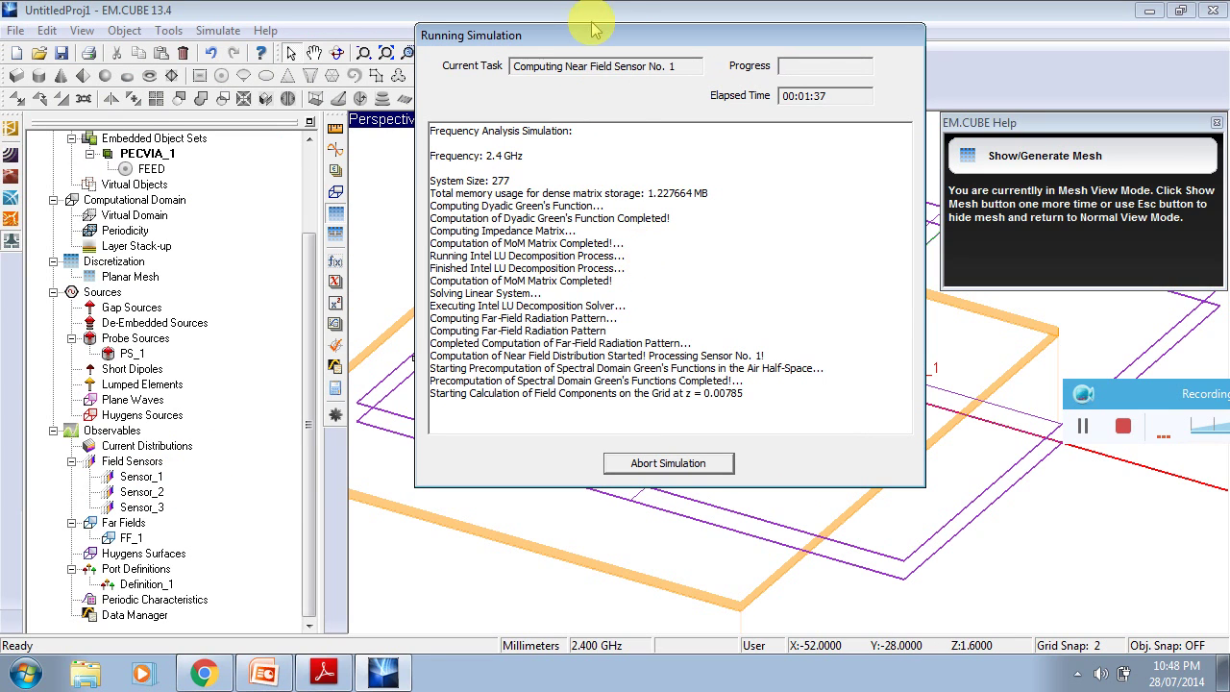
drag(593, 41, 325, 45)
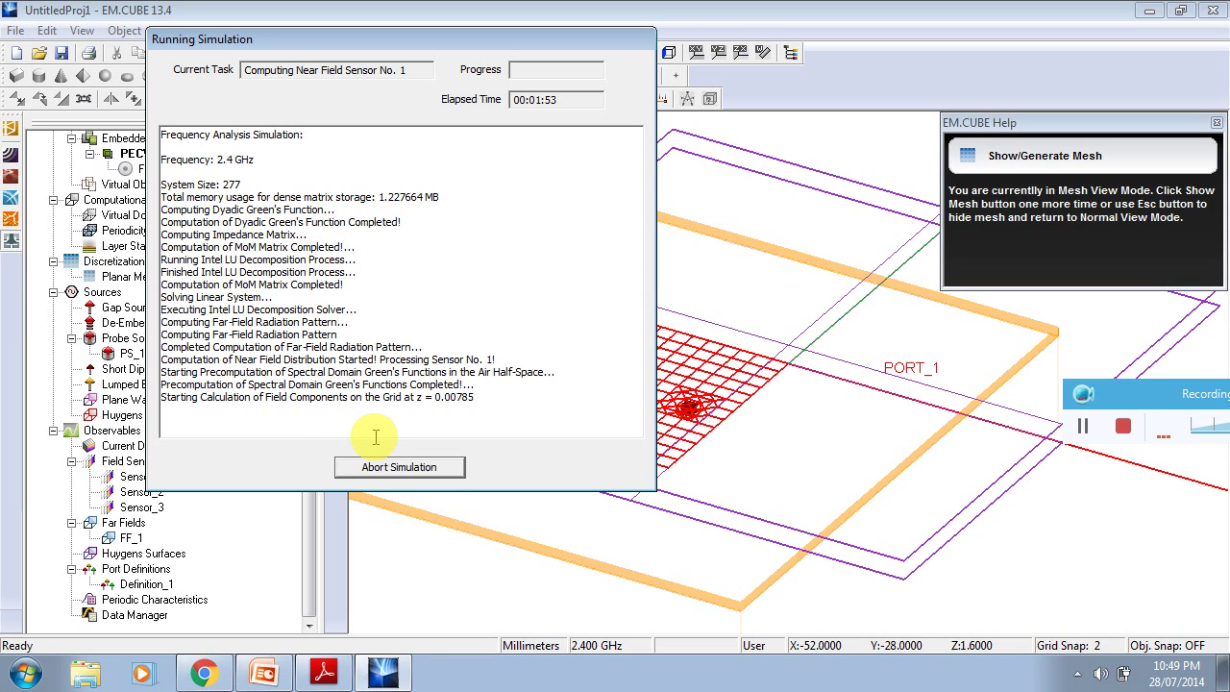
drag(264, 46, 166, 70)
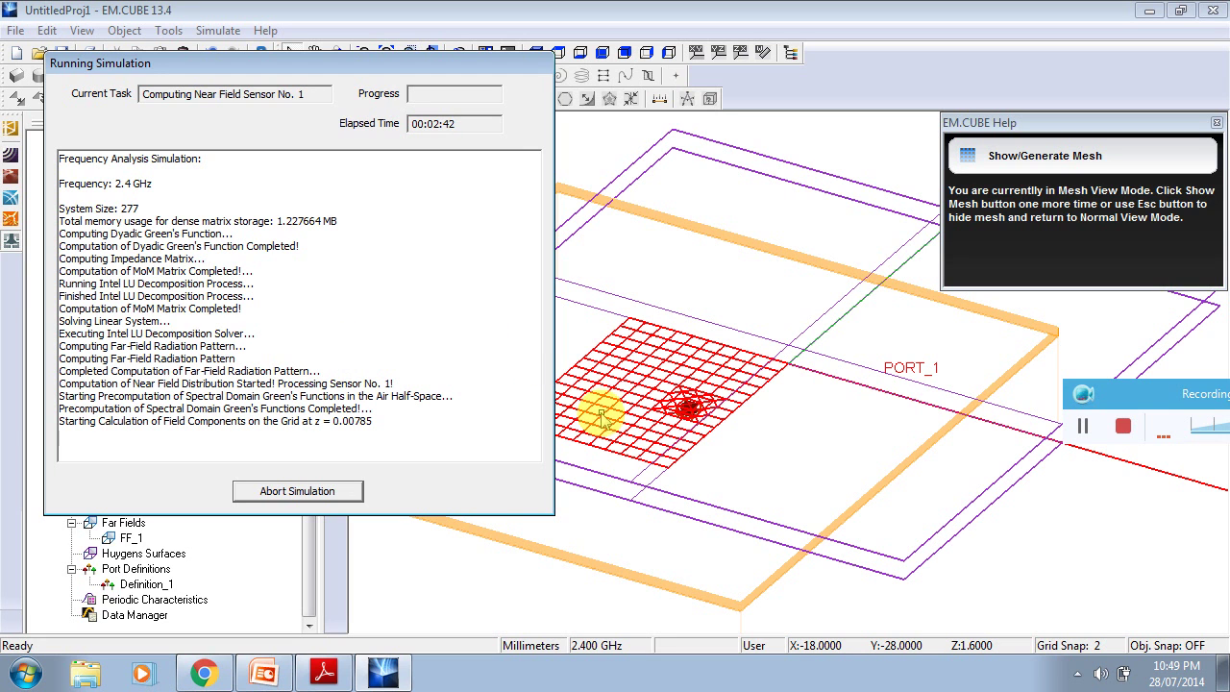
drag(349, 61, 706, 95)
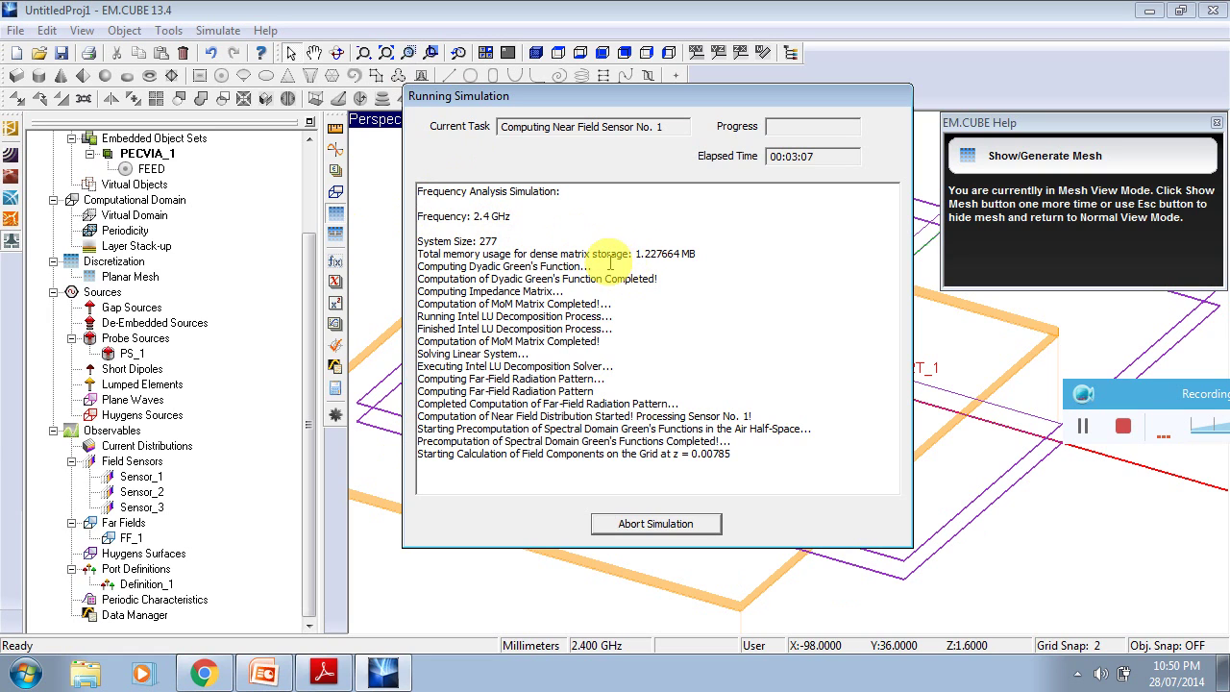
Examine the total memory usage reported for dense matrix storage in the simulation log.
drag(635, 254, 708, 254)
drag(633, 254, 697, 254)
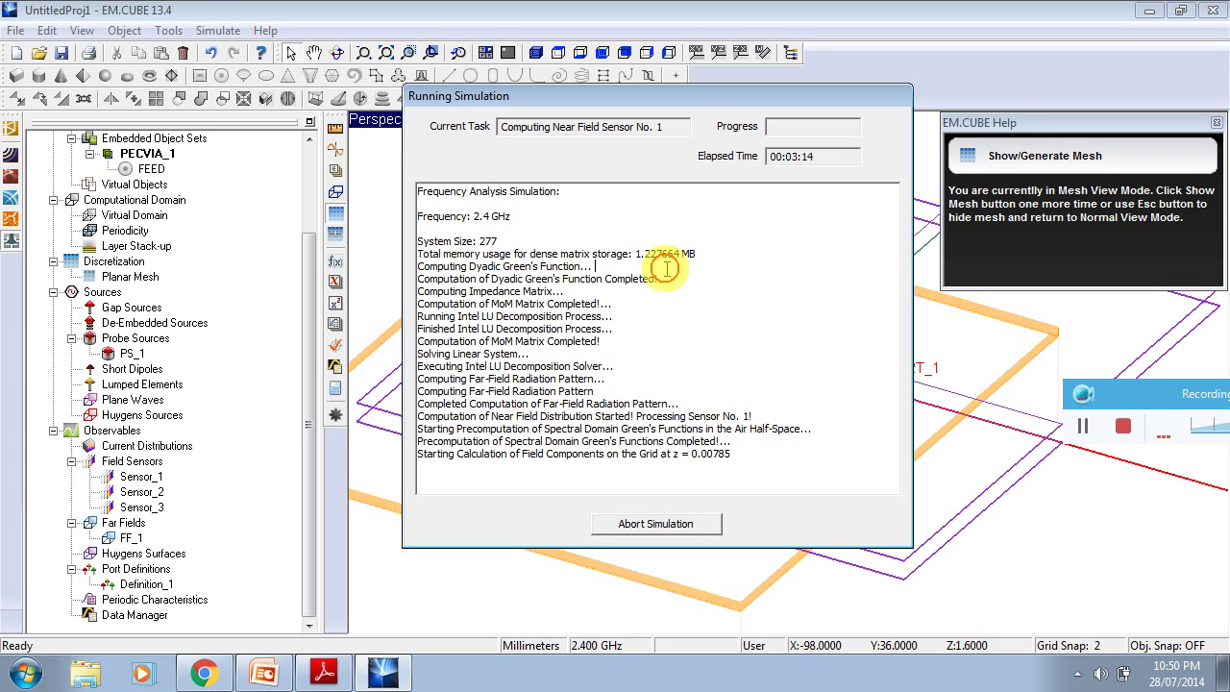
click(701, 268)
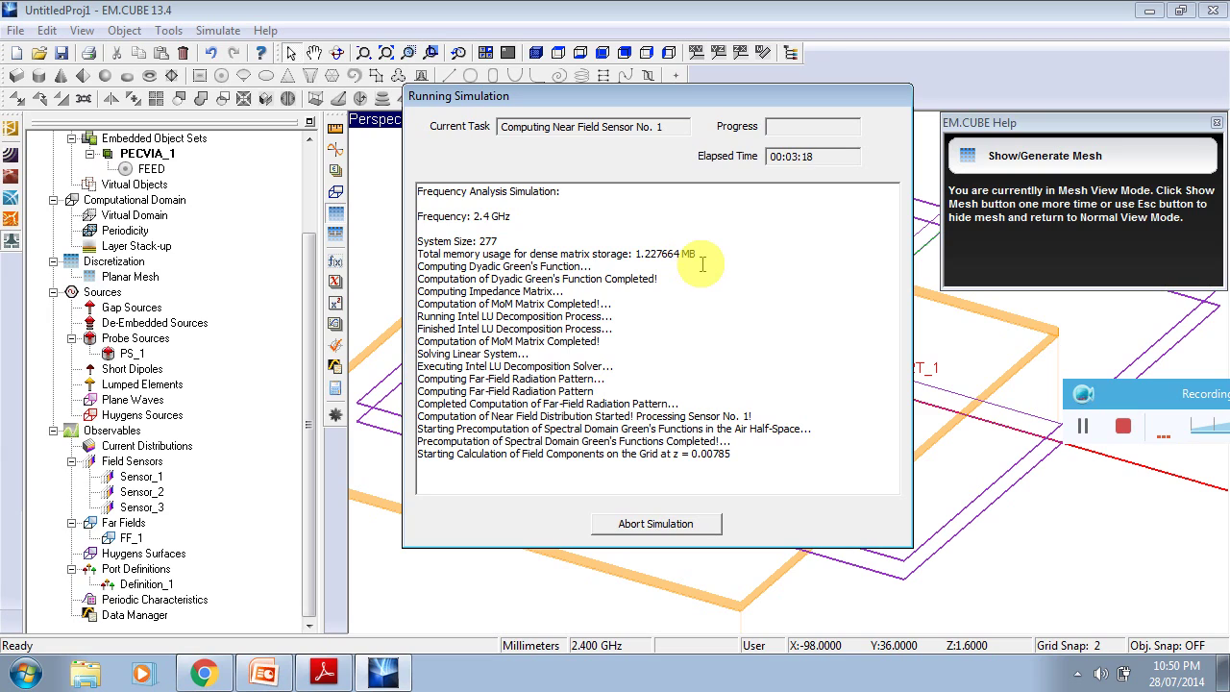
drag(703, 253, 632, 254)
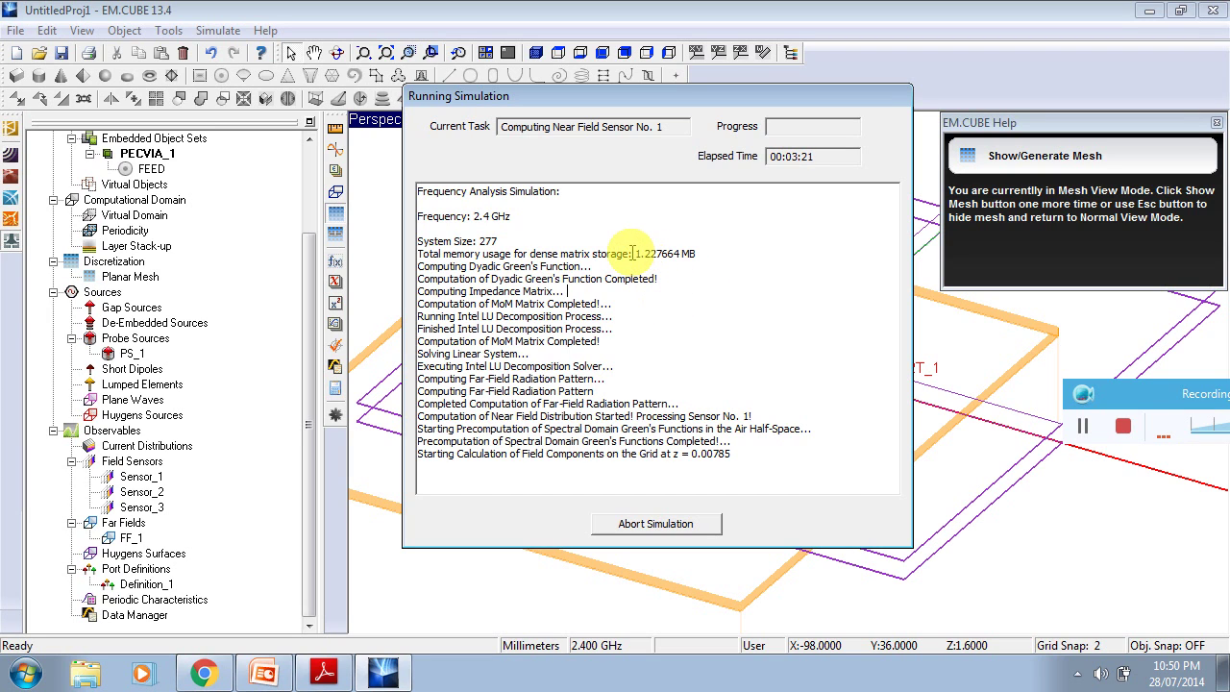
drag(632, 253, 682, 254)
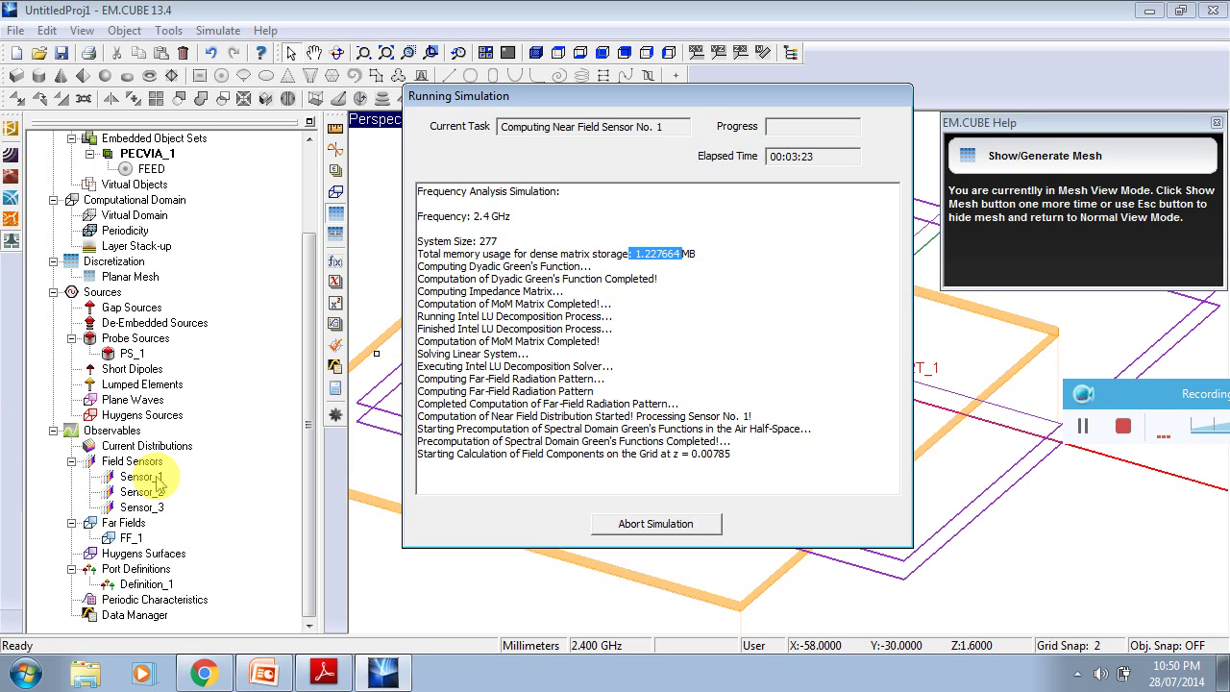
click(694, 303)
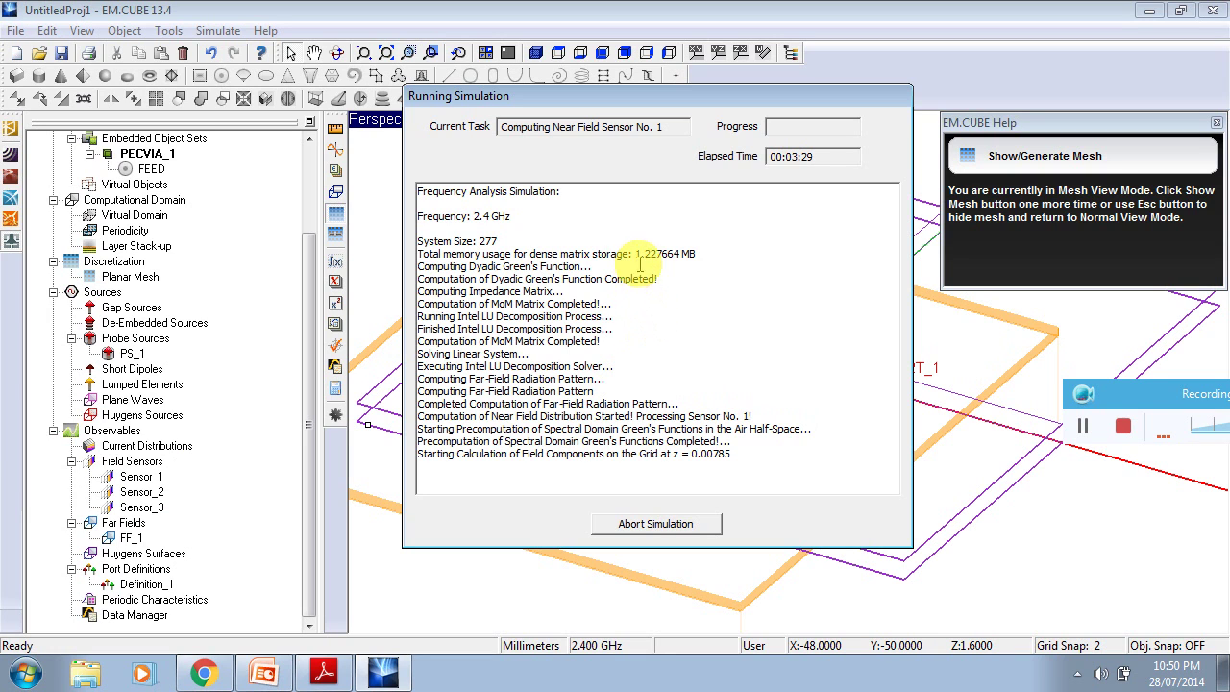
drag(635, 253, 720, 254)
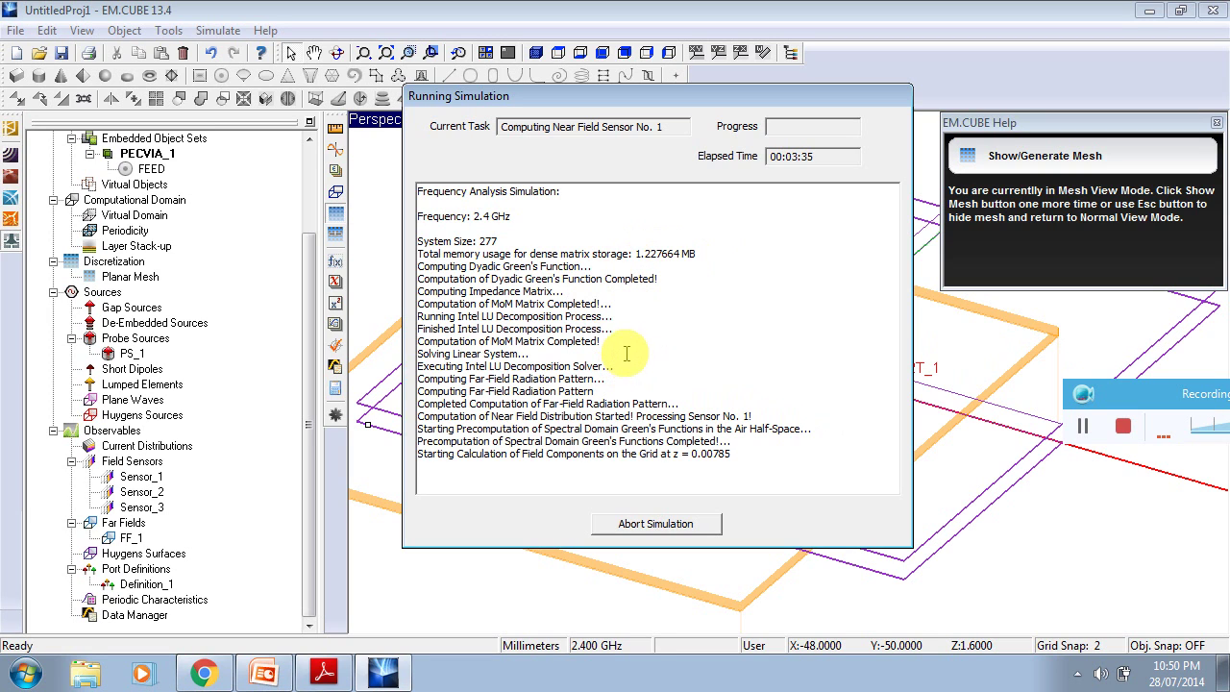
click(586, 295)
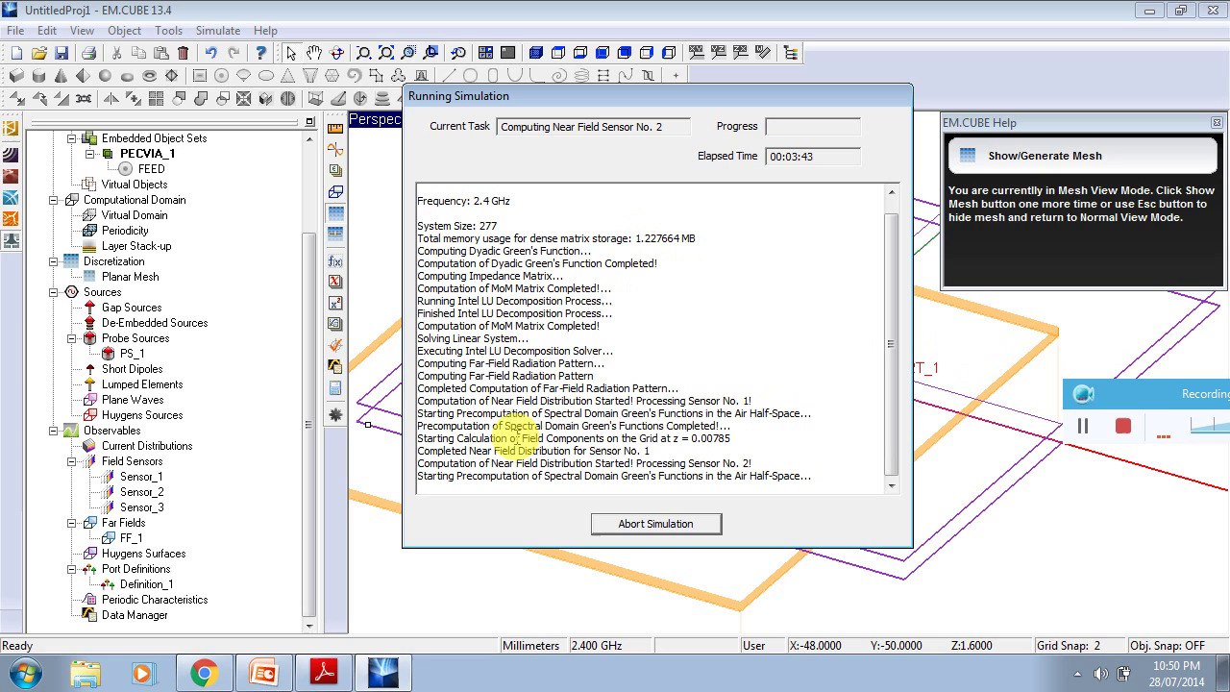
Examine the simulation log's entries for the Green's function, far-field pattern and near-field sensor computations, along with the elapsed time.
drag(508, 437, 644, 423)
click(675, 337)
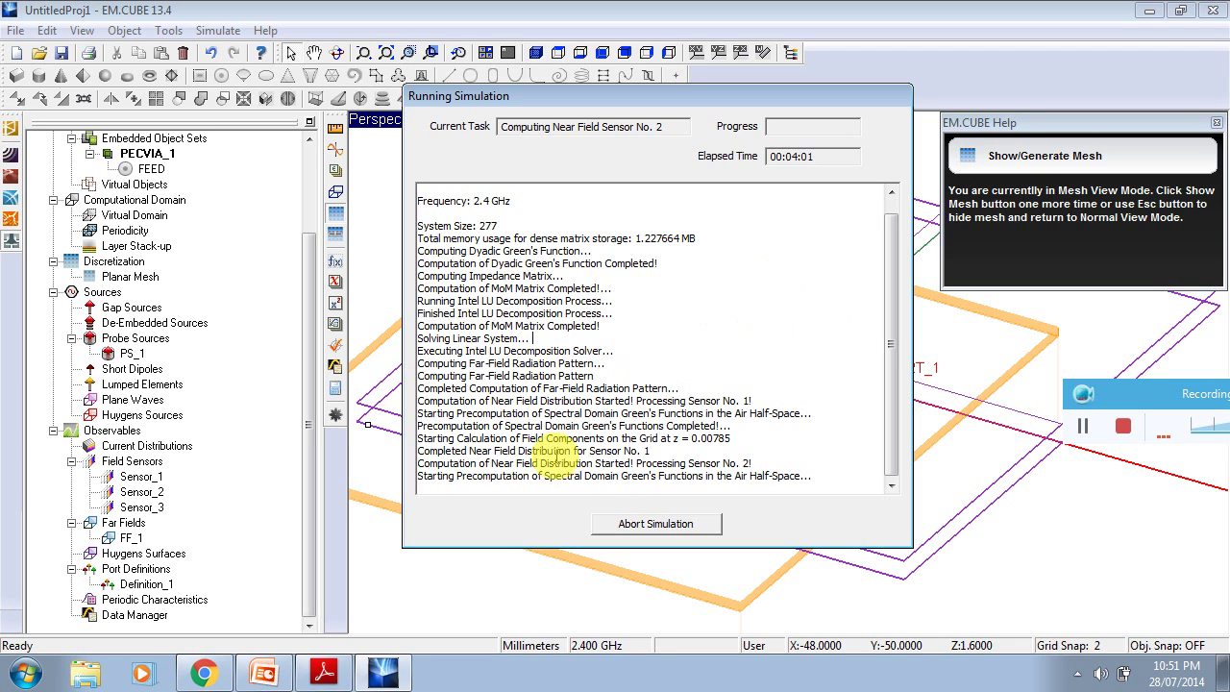
drag(562, 479, 817, 475)
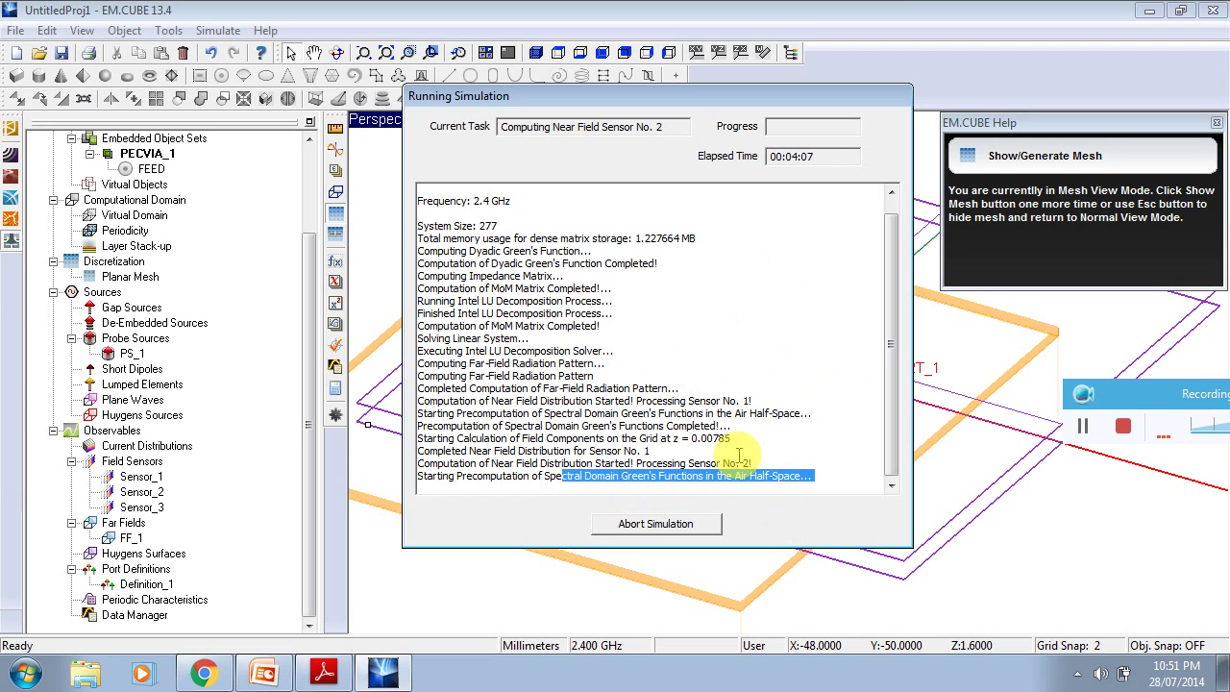
drag(465, 364, 598, 373)
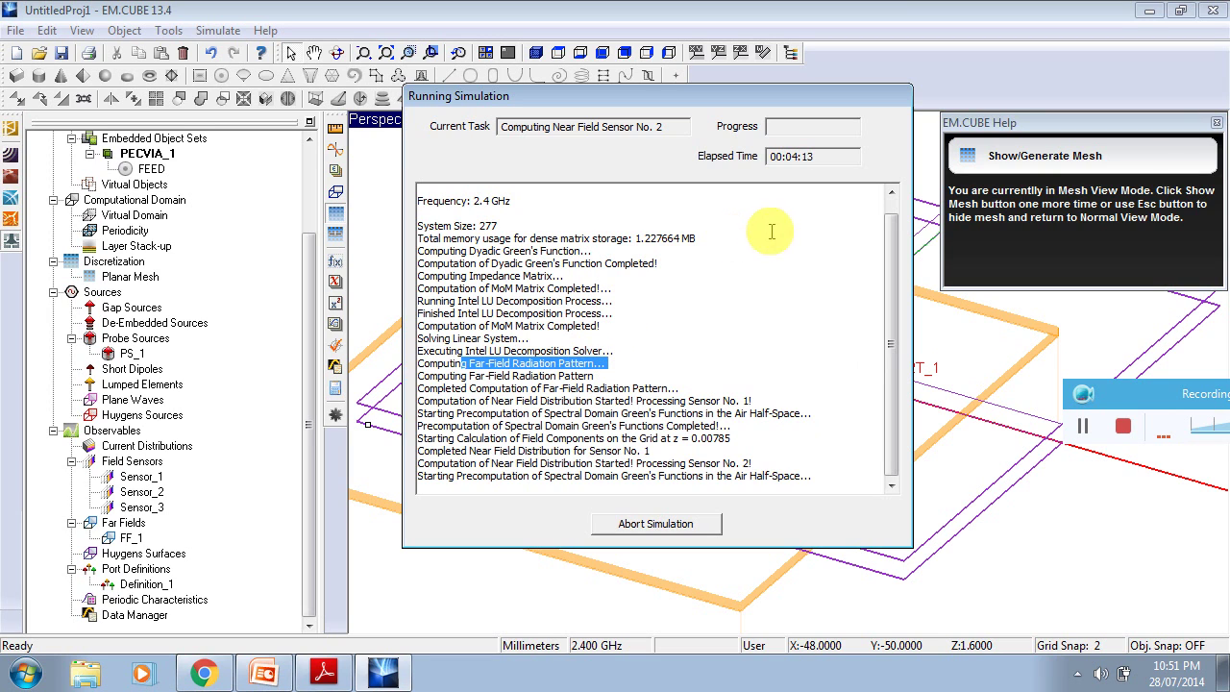
drag(786, 160, 814, 156)
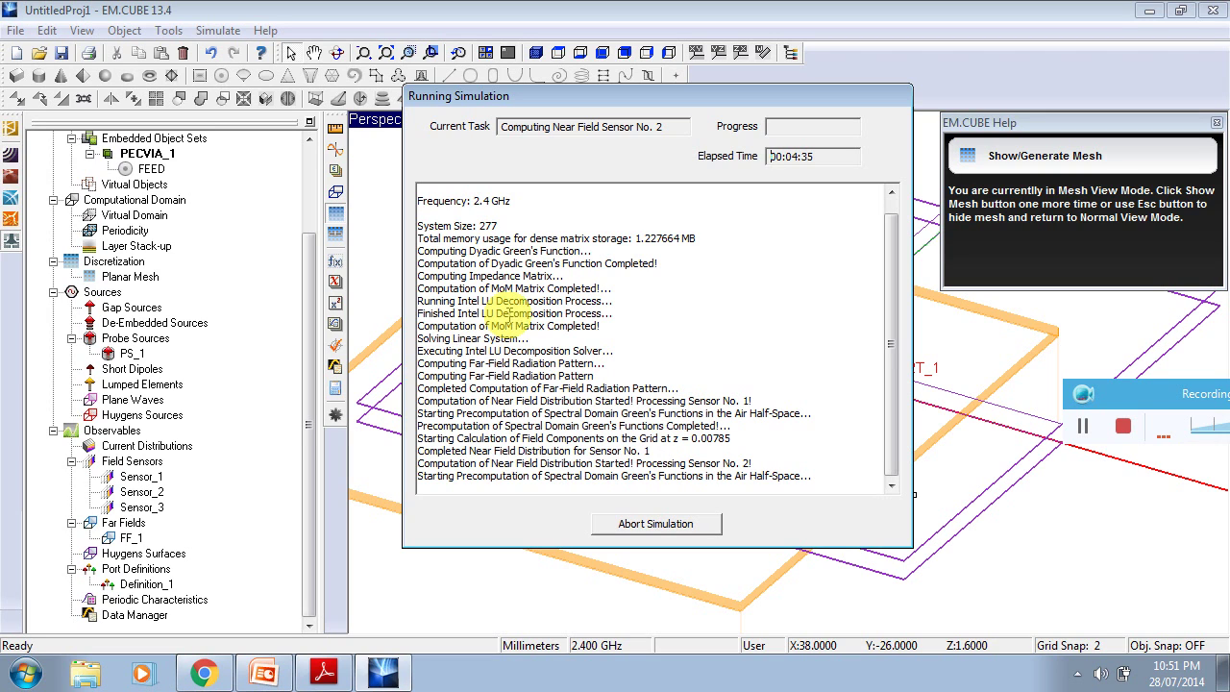
drag(450, 251, 580, 251)
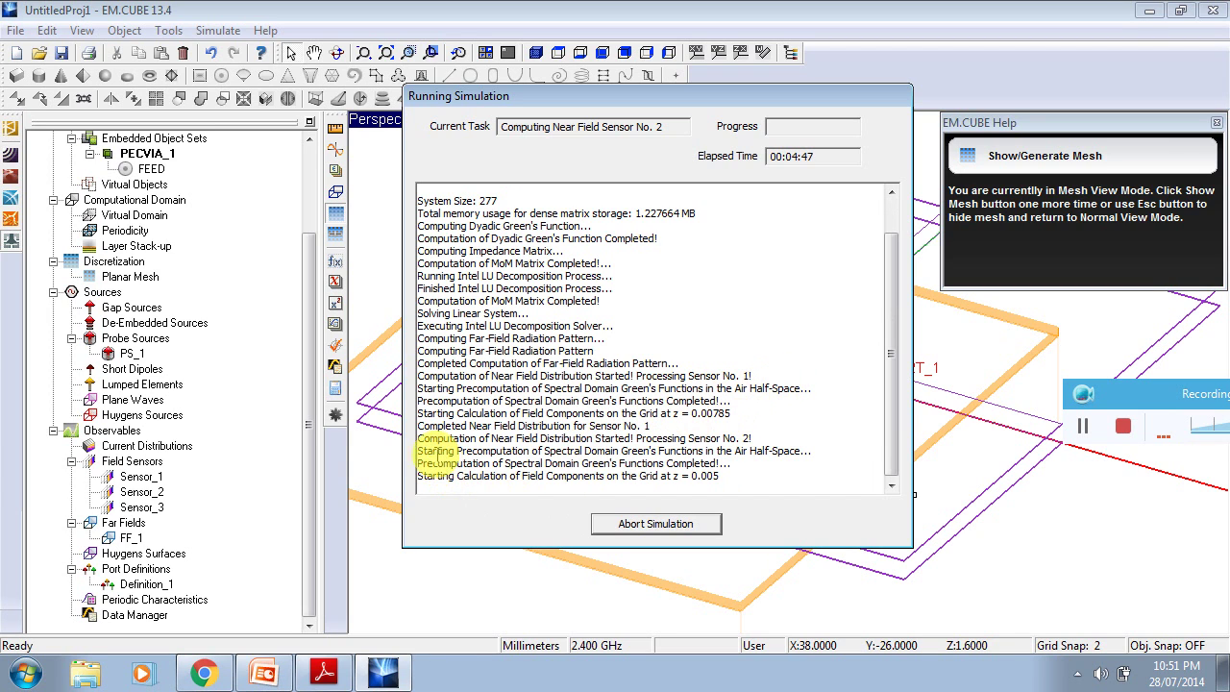
drag(444, 438, 756, 438)
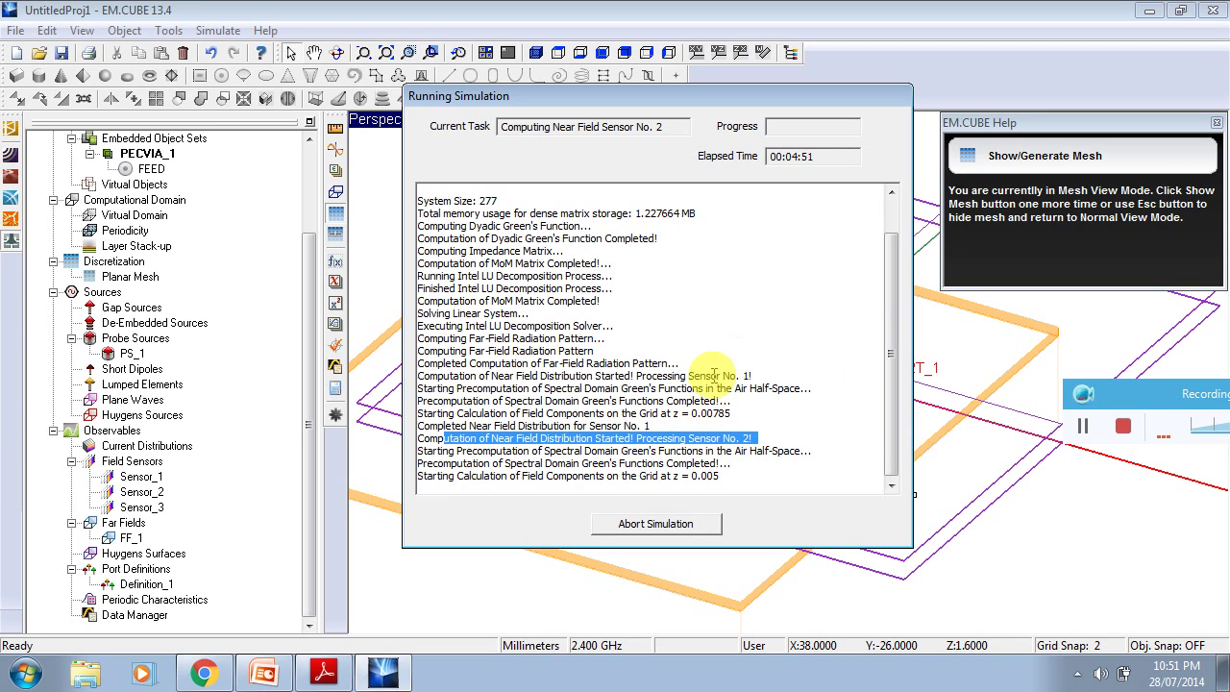
drag(647, 375, 776, 378)
drag(635, 438, 762, 436)
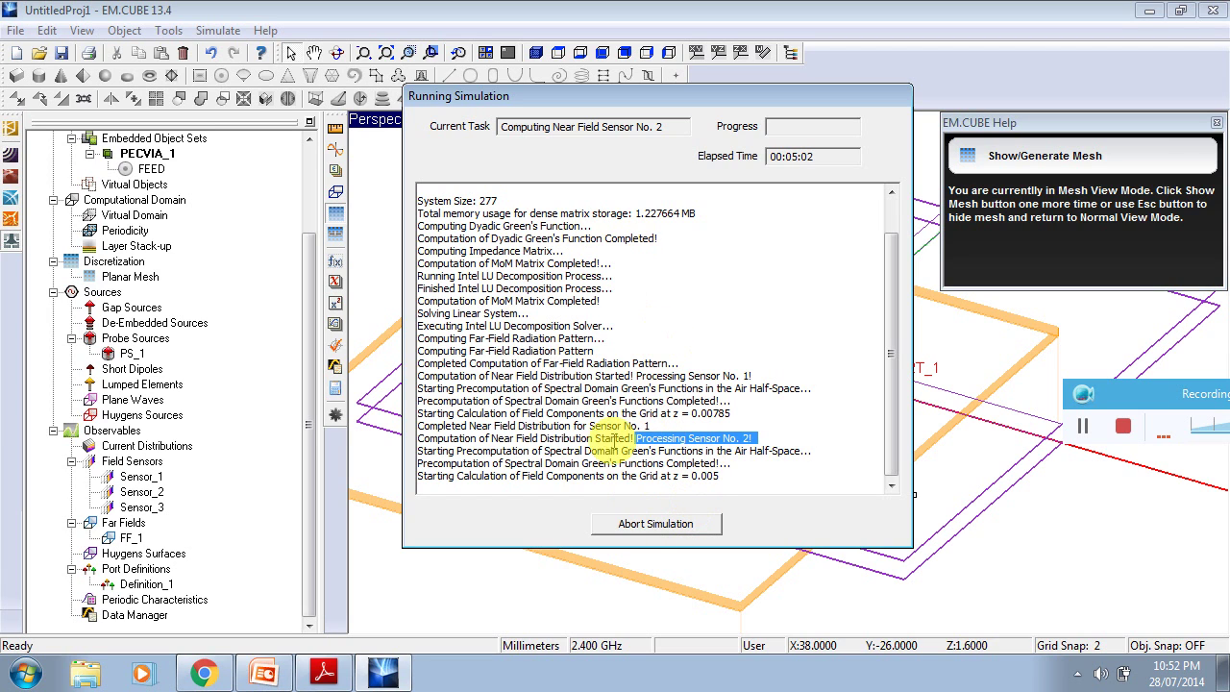
Move the running simulation window clear of the project tree and recheck the log's memory usage and elapsed time.
drag(720, 96, 1036, 149)
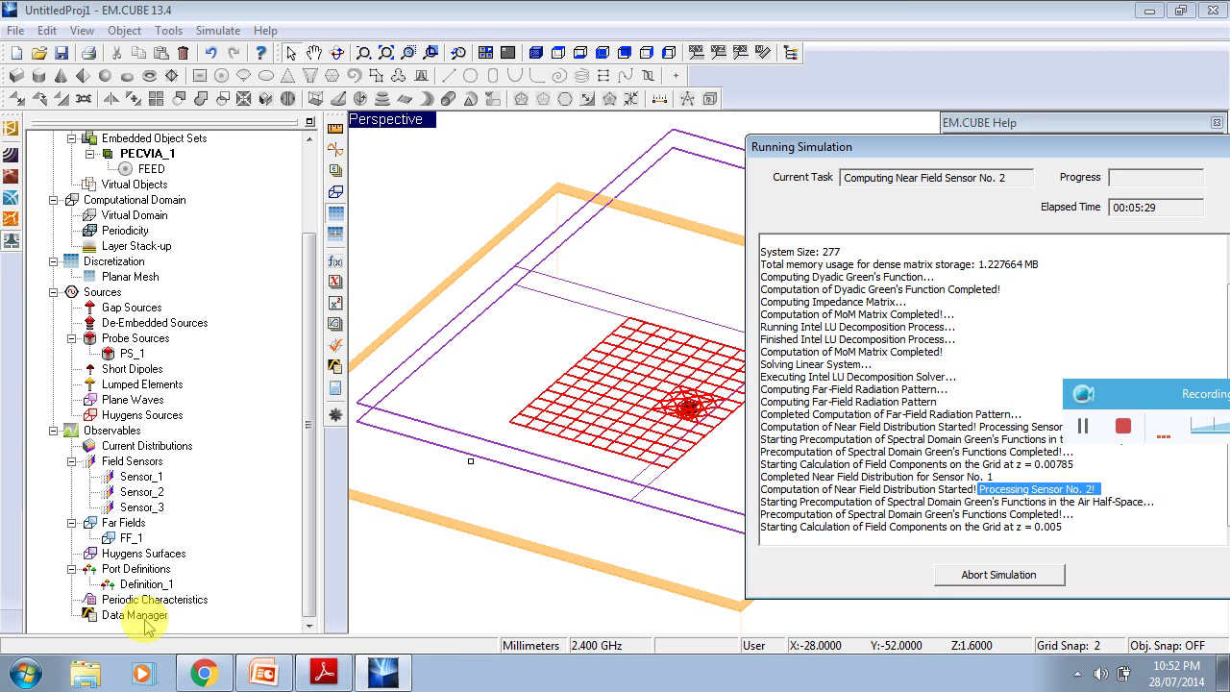
drag(922, 145, 938, 63)
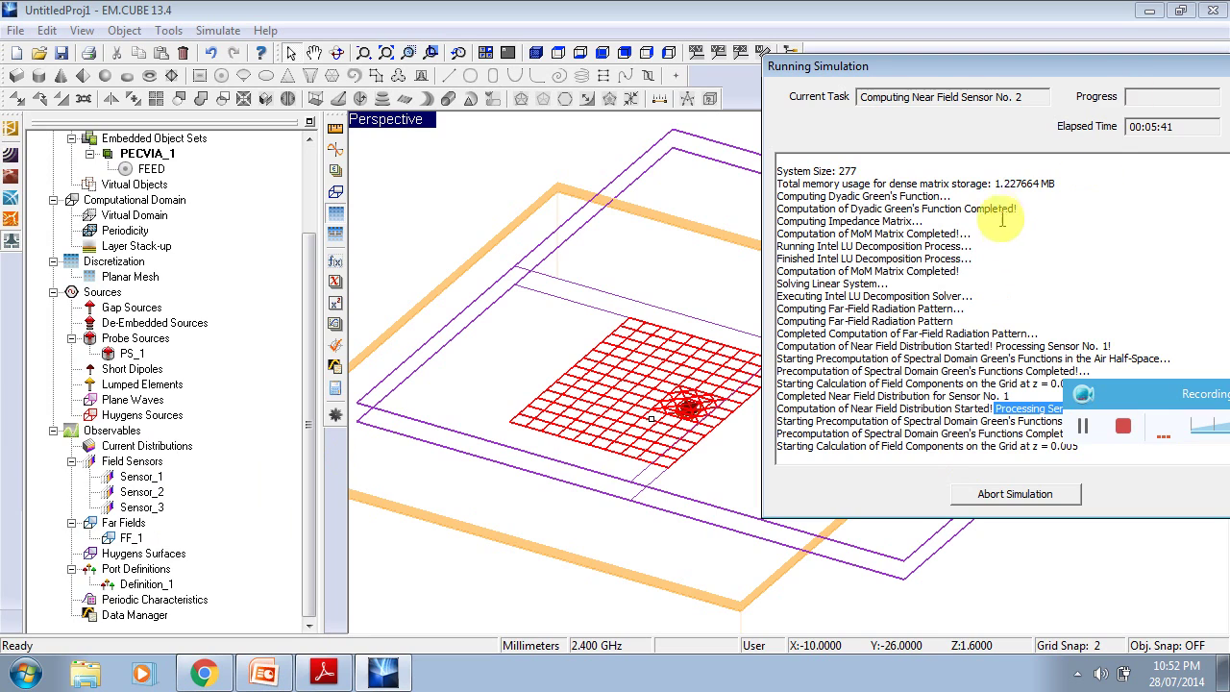
drag(993, 181, 1189, 195)
click(1172, 207)
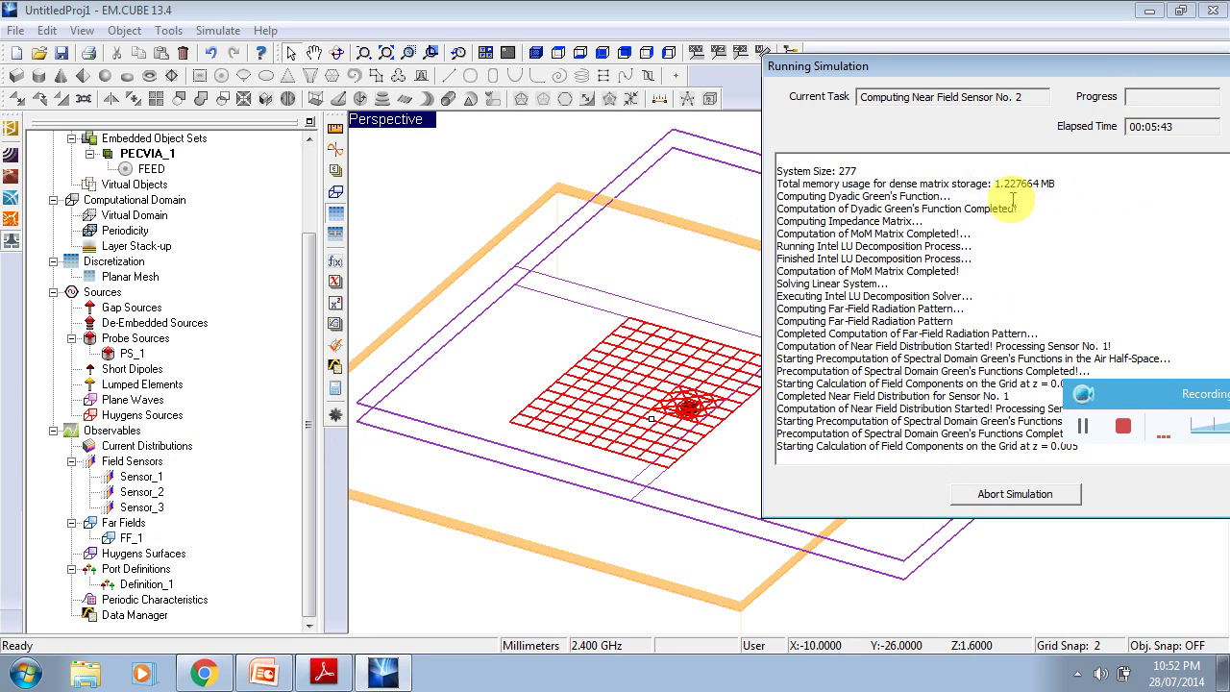
click(1181, 124)
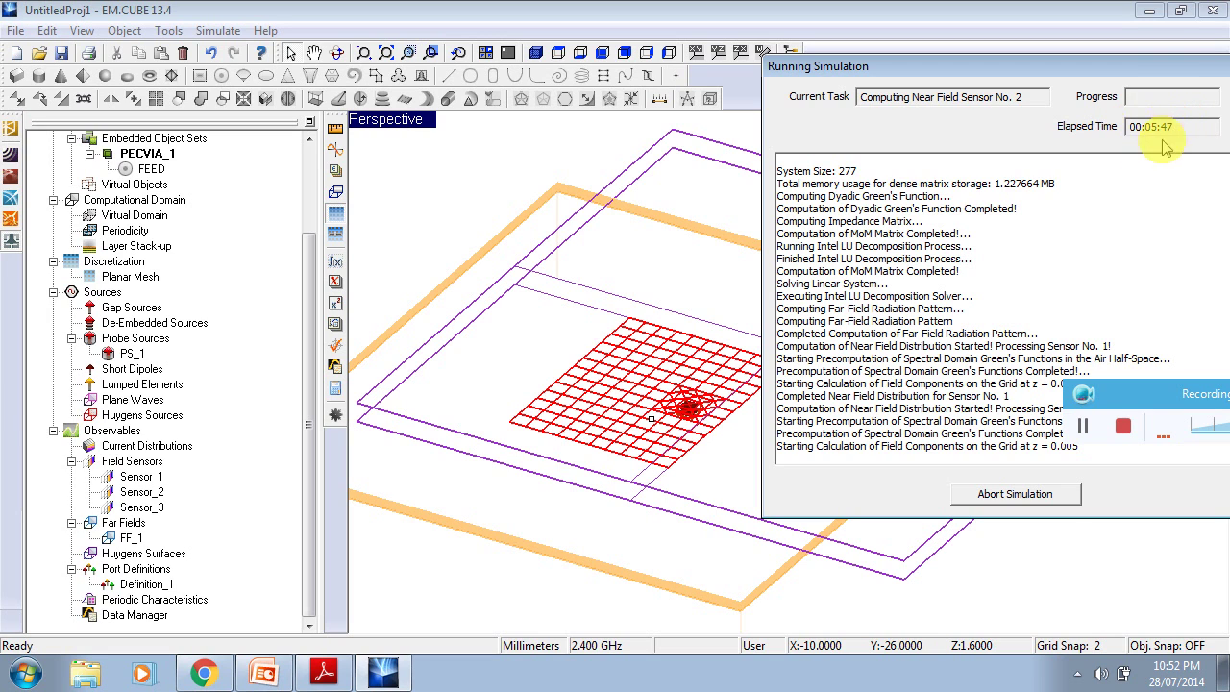
drag(990, 183, 1095, 185)
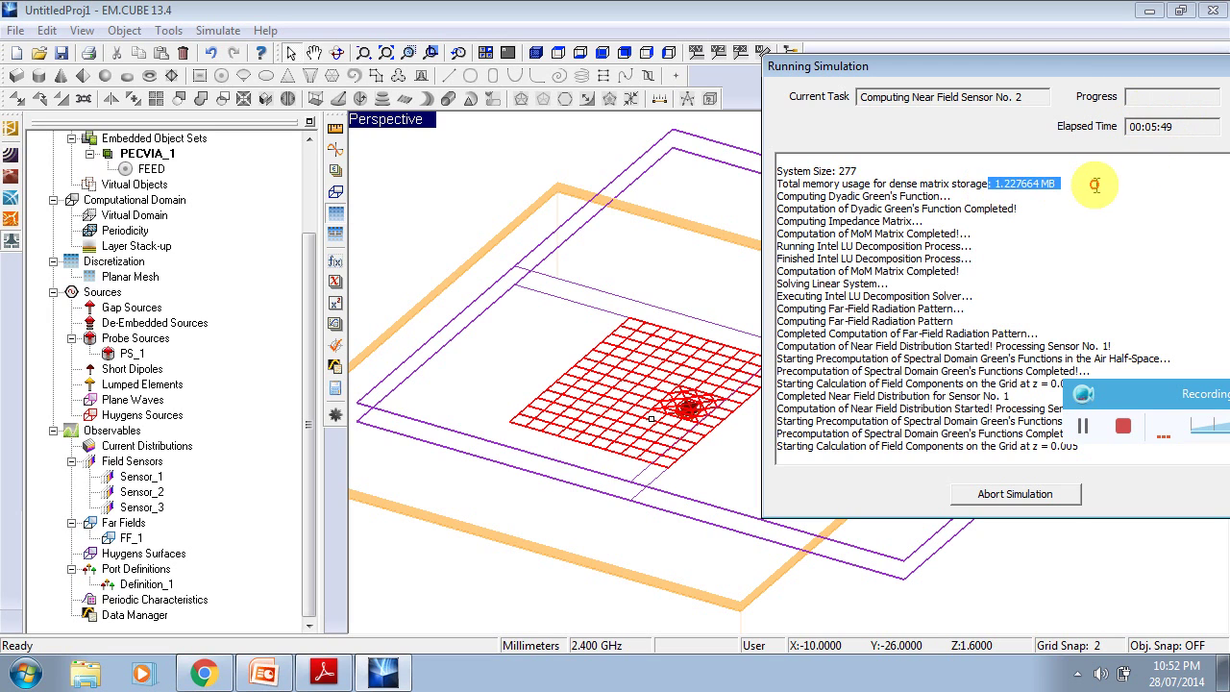
click(1055, 260)
drag(1051, 73, 385, 46)
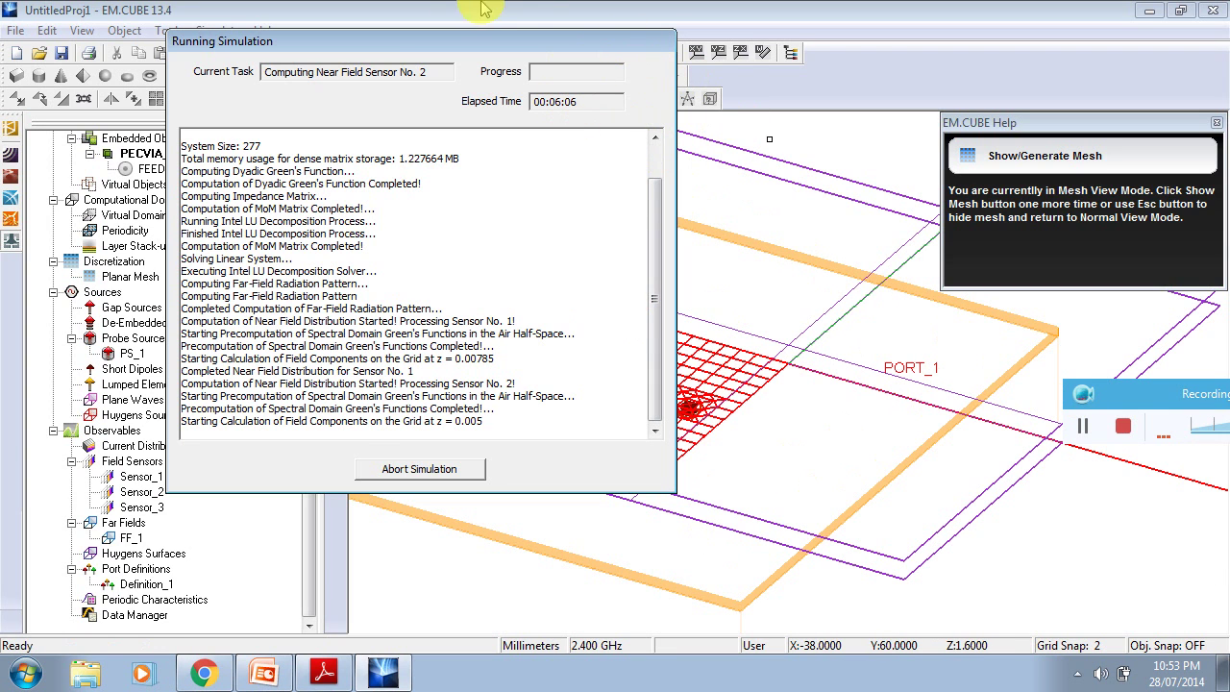
drag(456, 27, 821, 0)
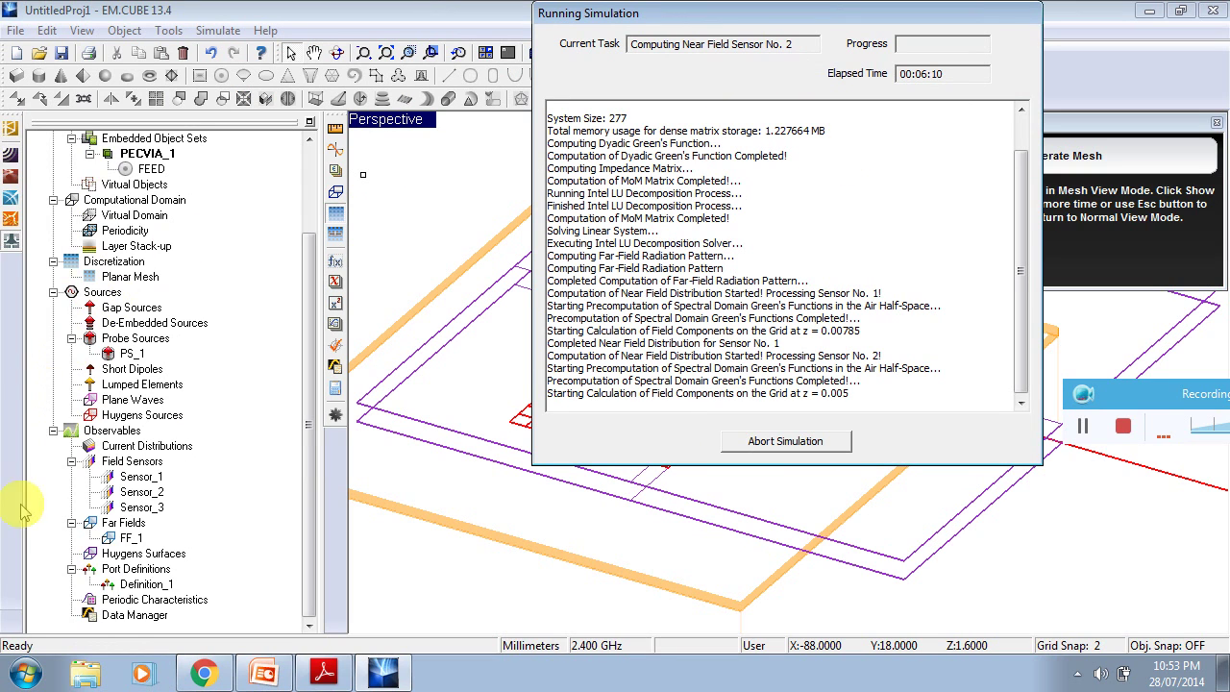
Collapse the Sources branch of the project tree and show the items under Observables.
click(54, 431)
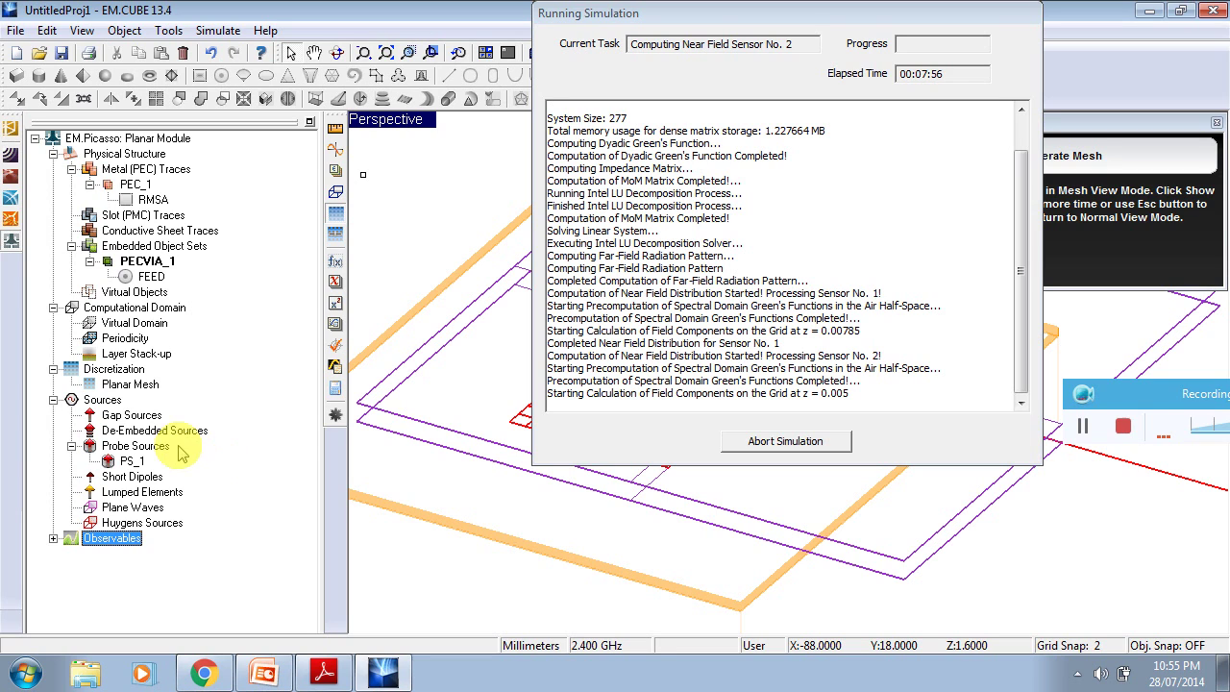
click(53, 400)
click(53, 415)
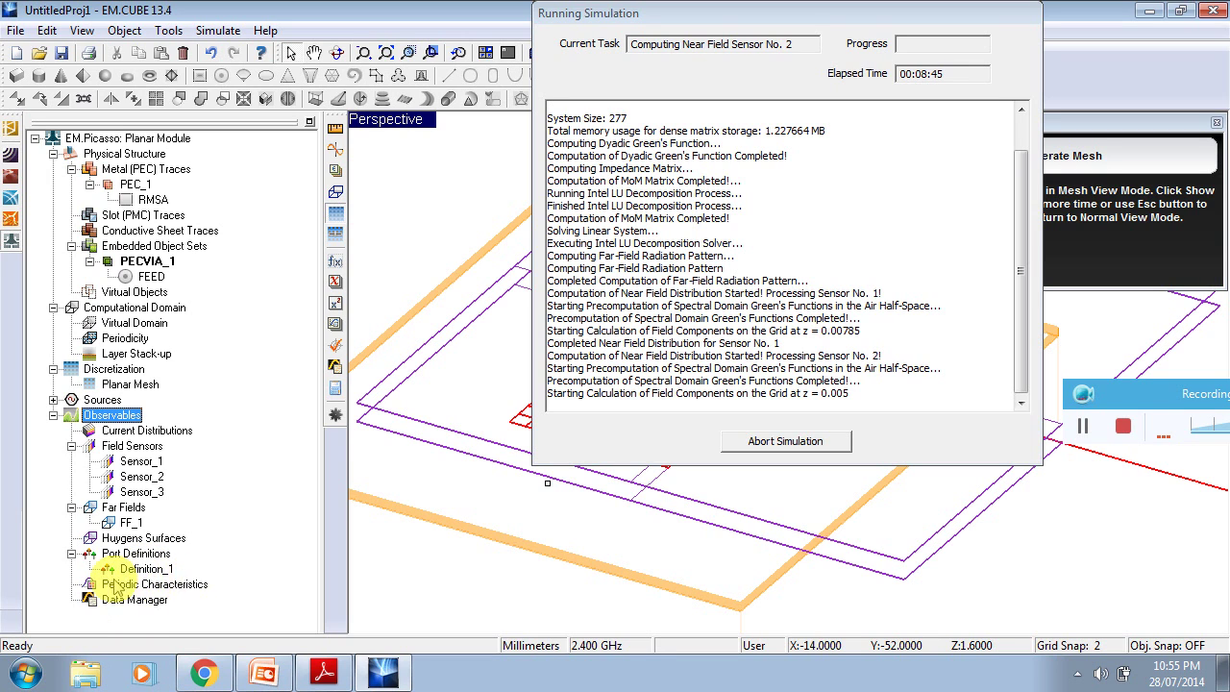
Review the plotting options available for Periodic Characteristics without choosing any.
click(195, 593)
right_click(195, 593)
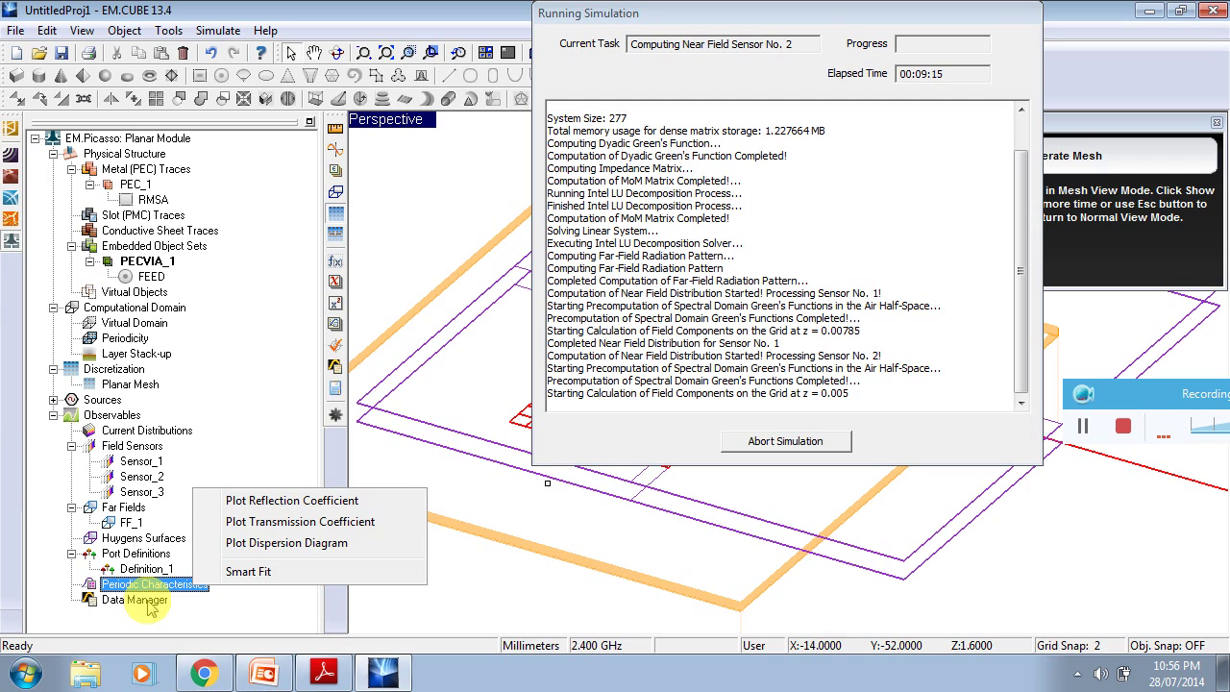
click(197, 611)
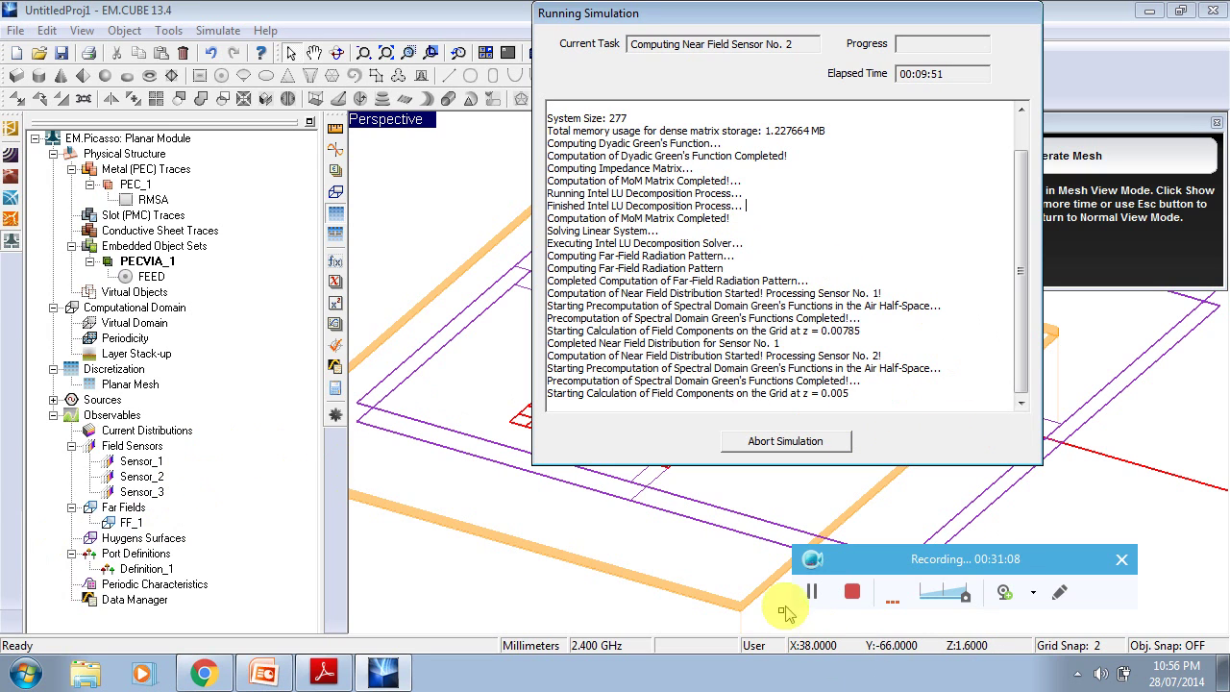
Acknowledge the finished simulation and close the Running Simulation window.
click(810, 592)
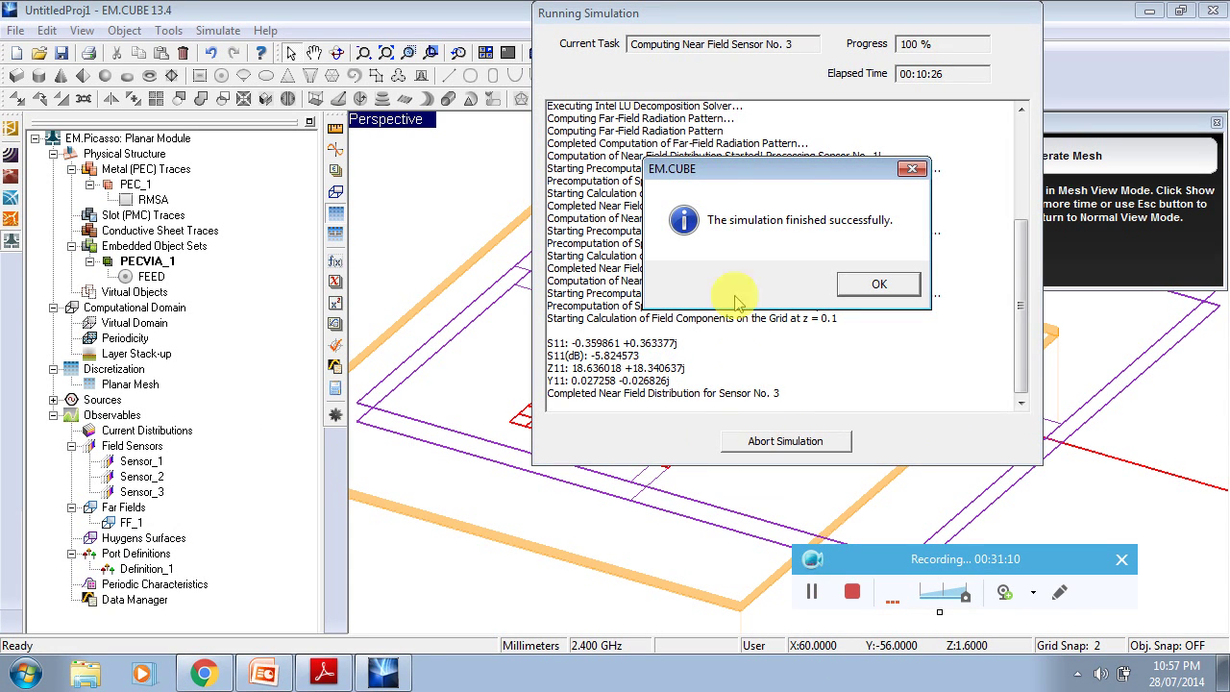
drag(717, 180, 567, 197)
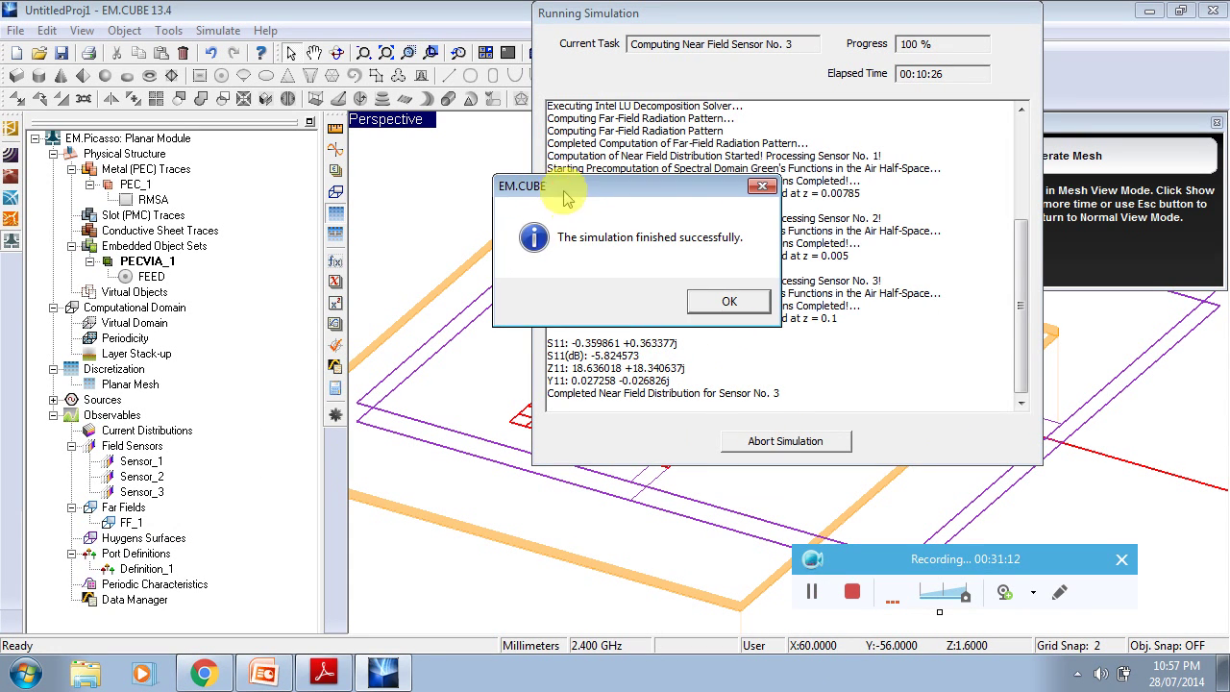
click(728, 300)
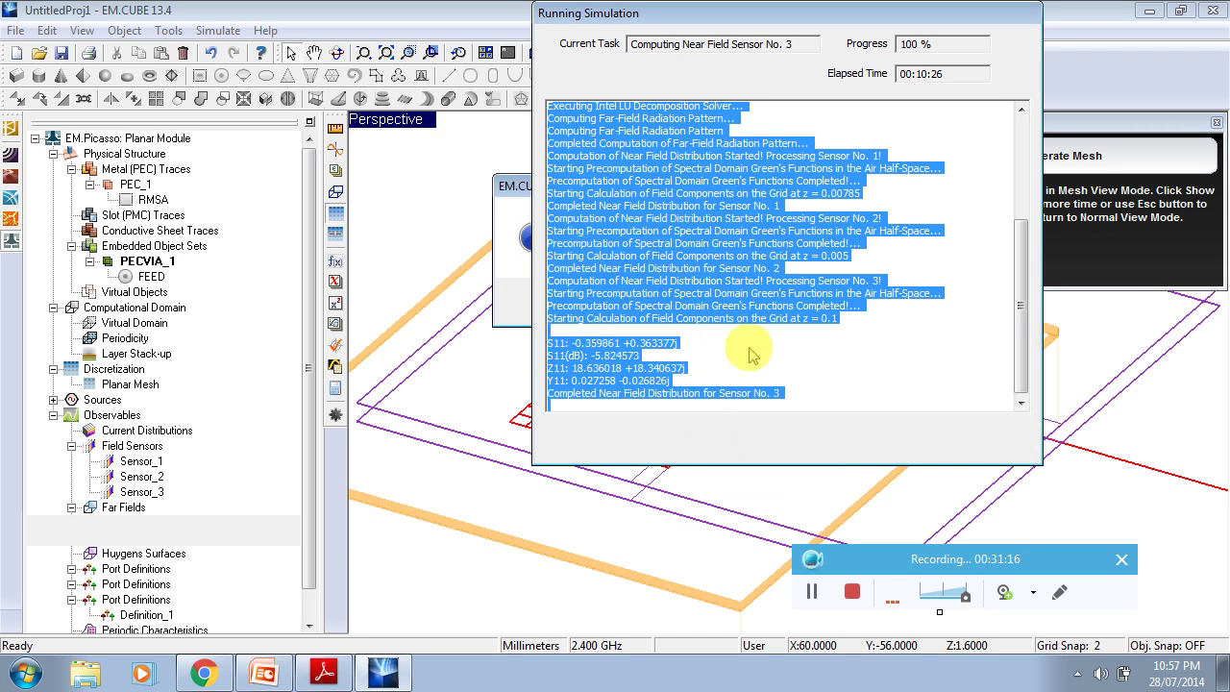
drag(971, 14, 680, 39)
click(494, 466)
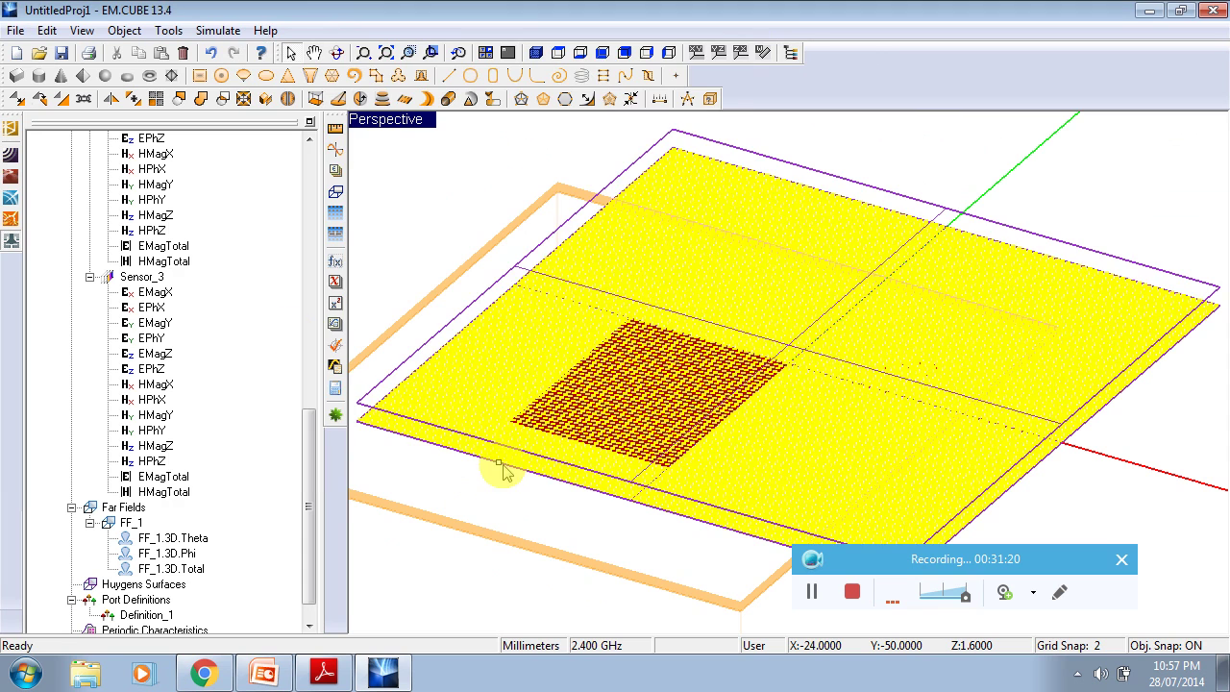
Display the total 3D far-field radiation pattern of FF_1.
drag(308, 439, 239, 274)
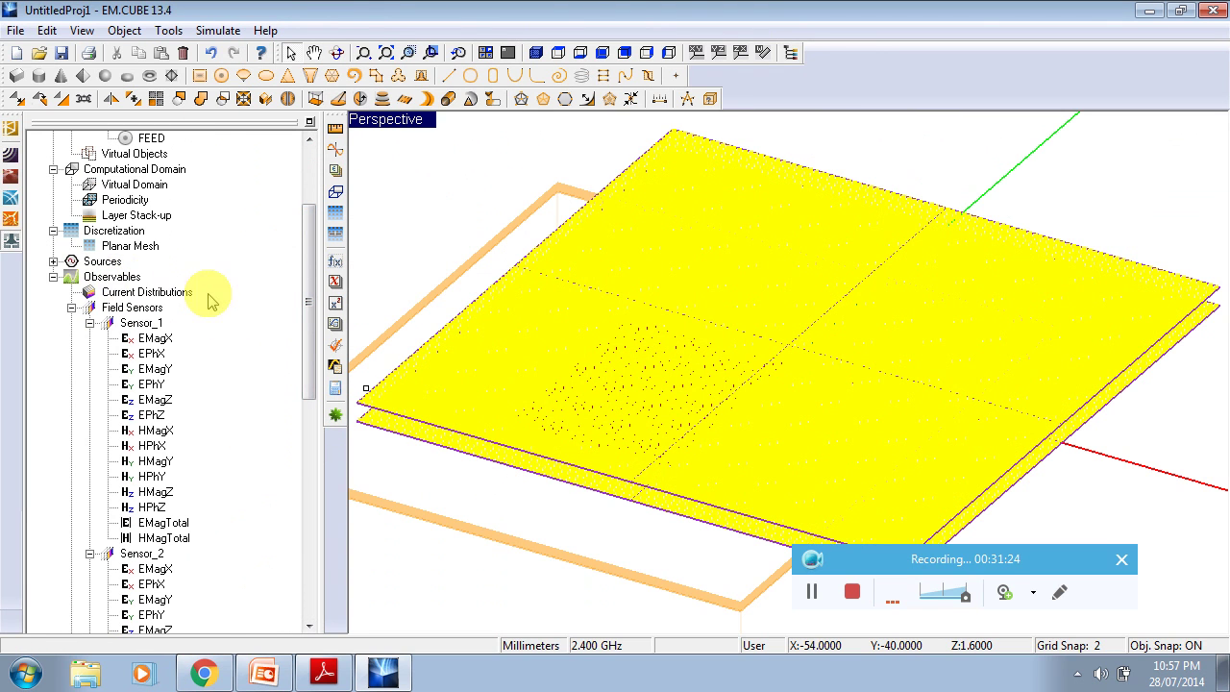
drag(310, 315, 307, 354)
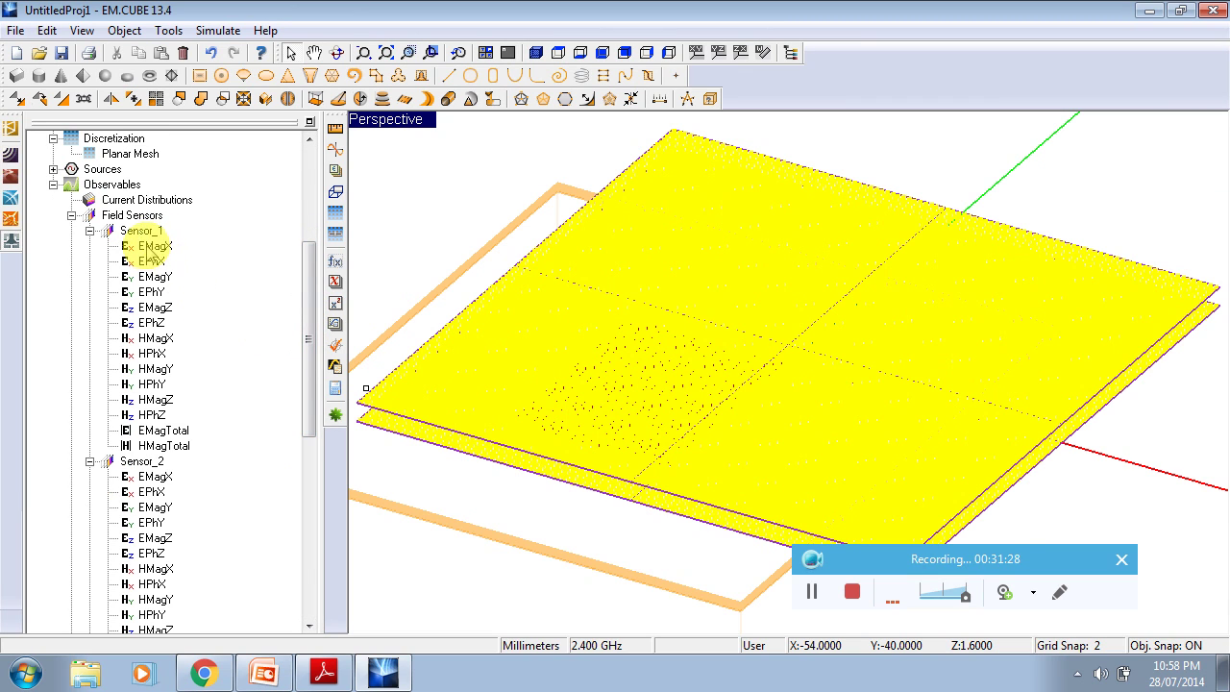
drag(314, 367, 304, 467)
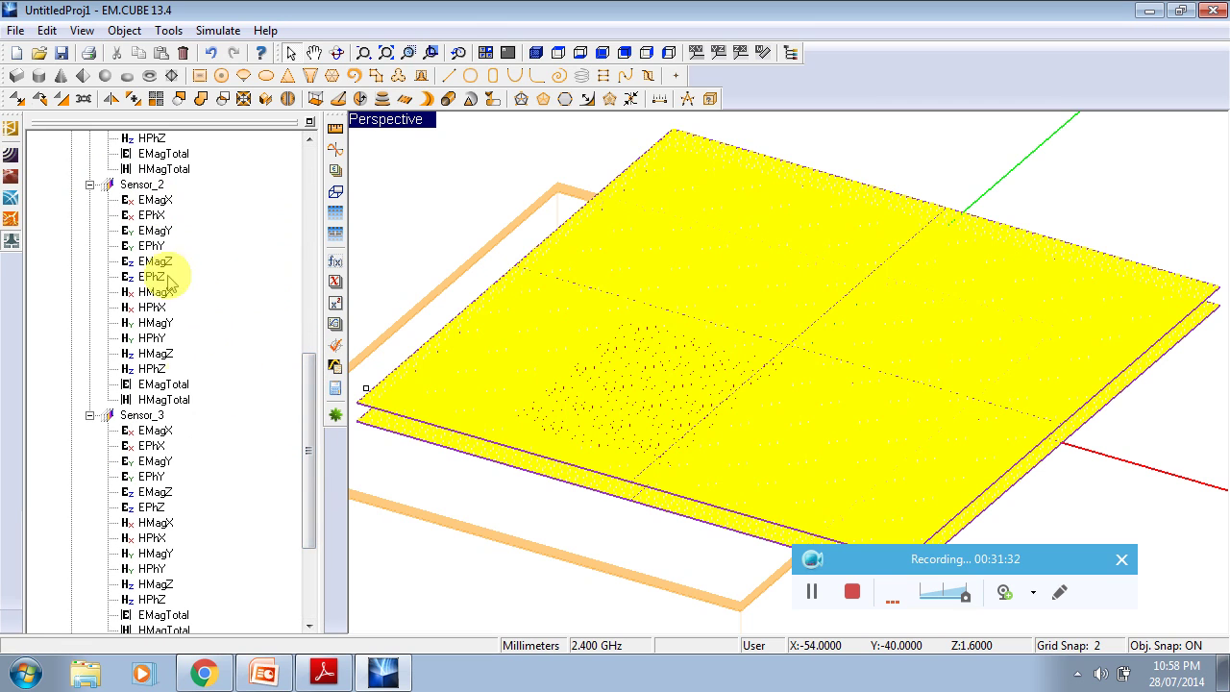
drag(313, 461, 301, 576)
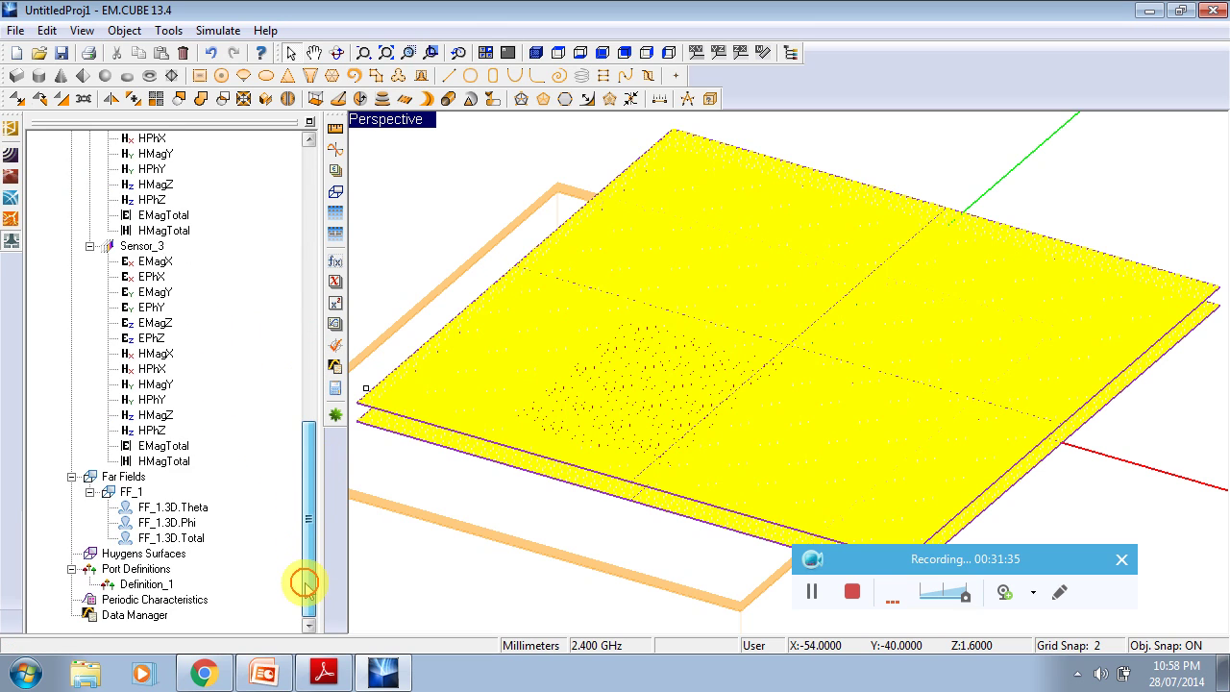
click(171, 538)
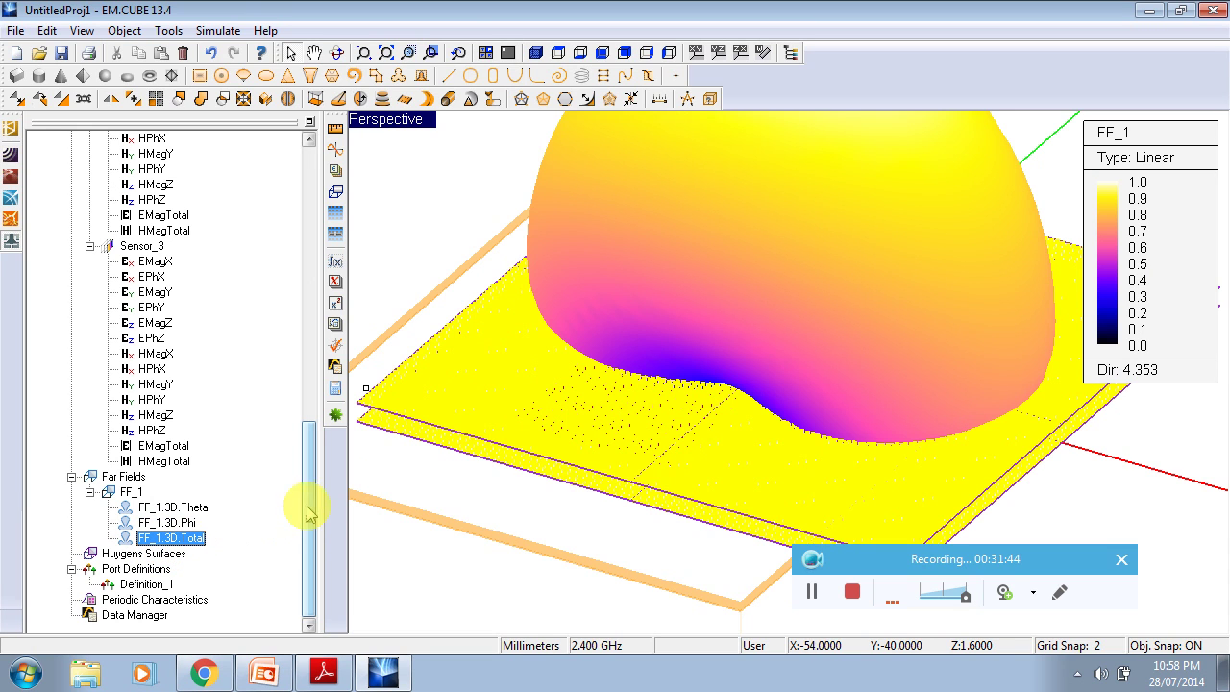
Examine the whole FF_1 radiation pattern above the patch, its sampled values and the directivity in the legend.
click(571, 321)
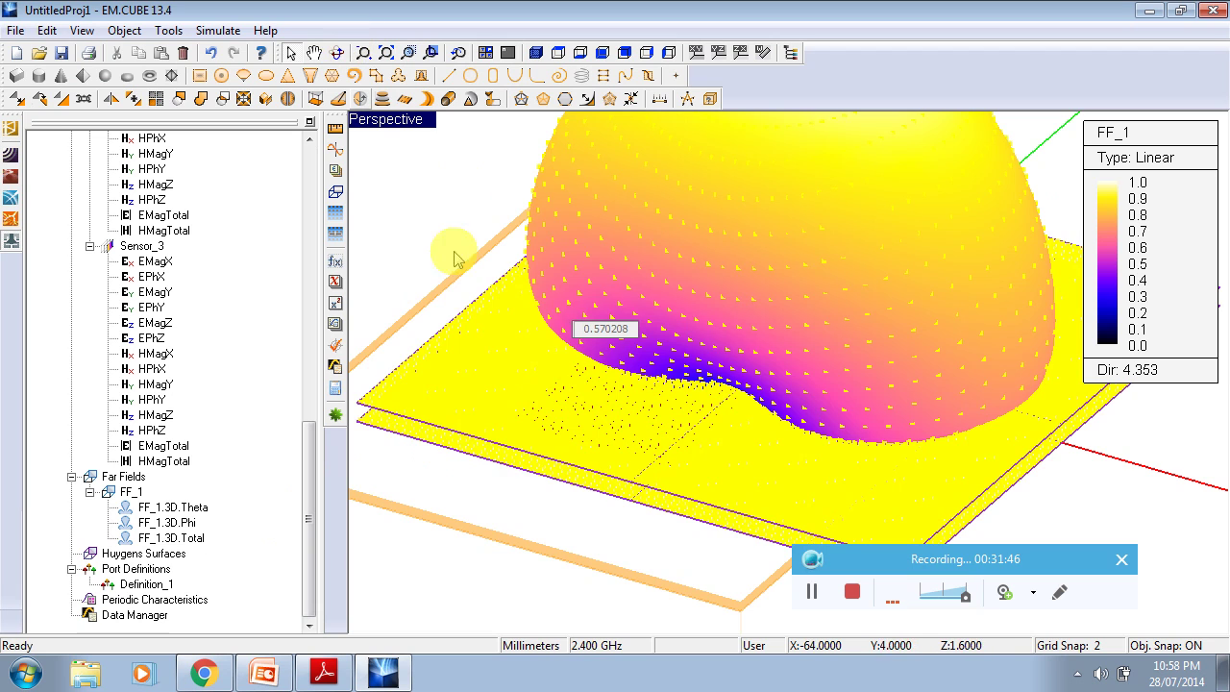
scroll(615, 379, down, 5)
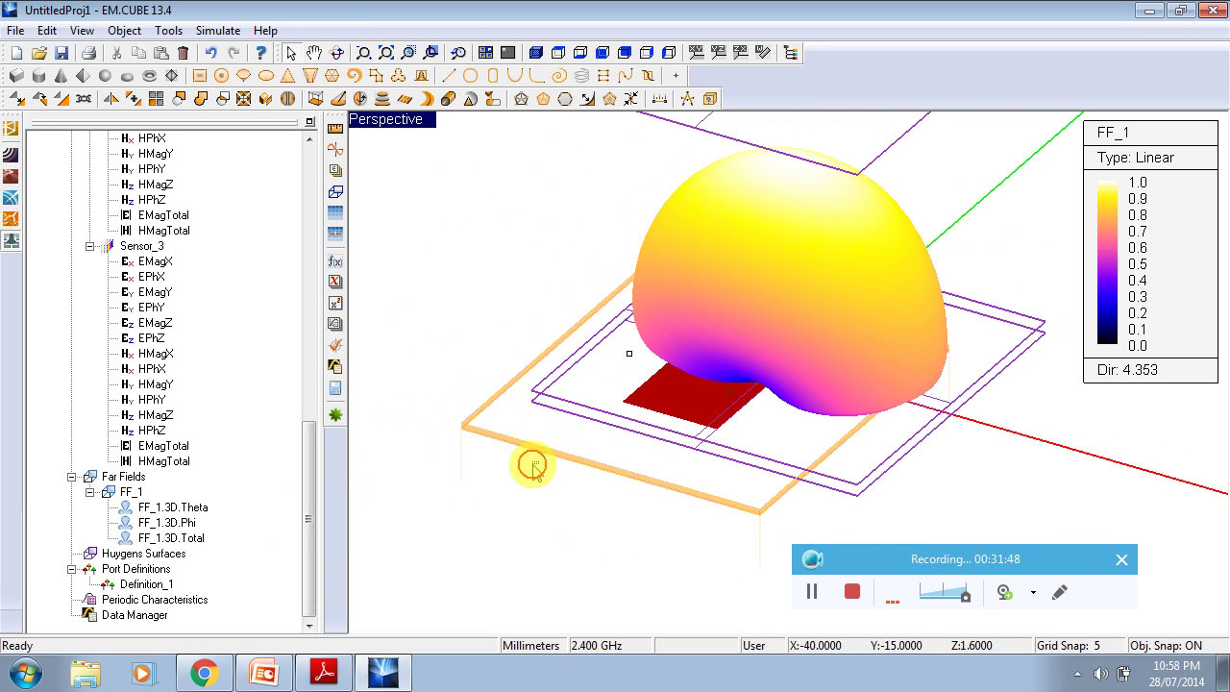
click(670, 375)
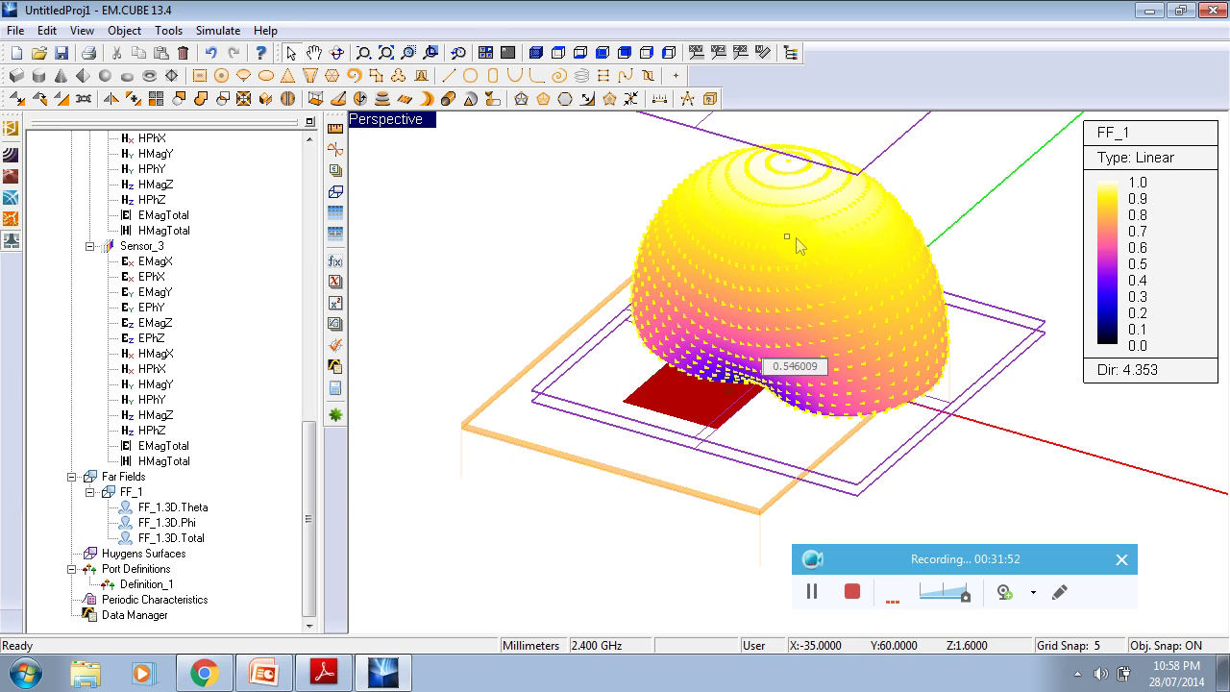
click(1112, 383)
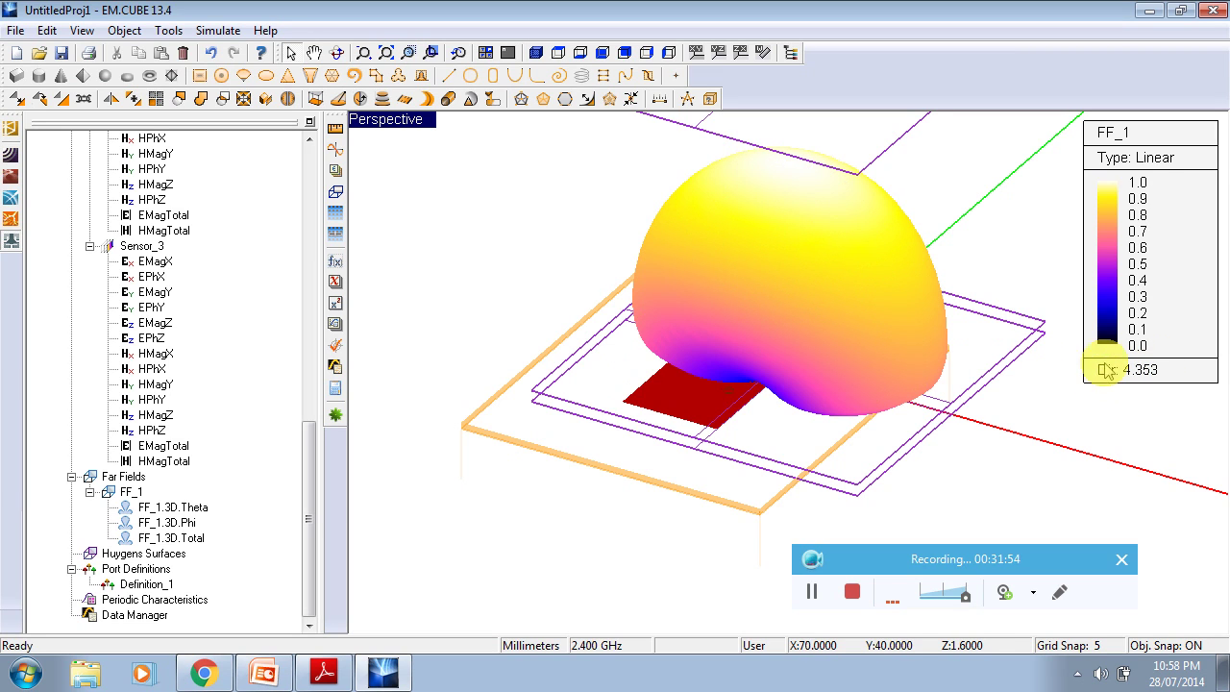
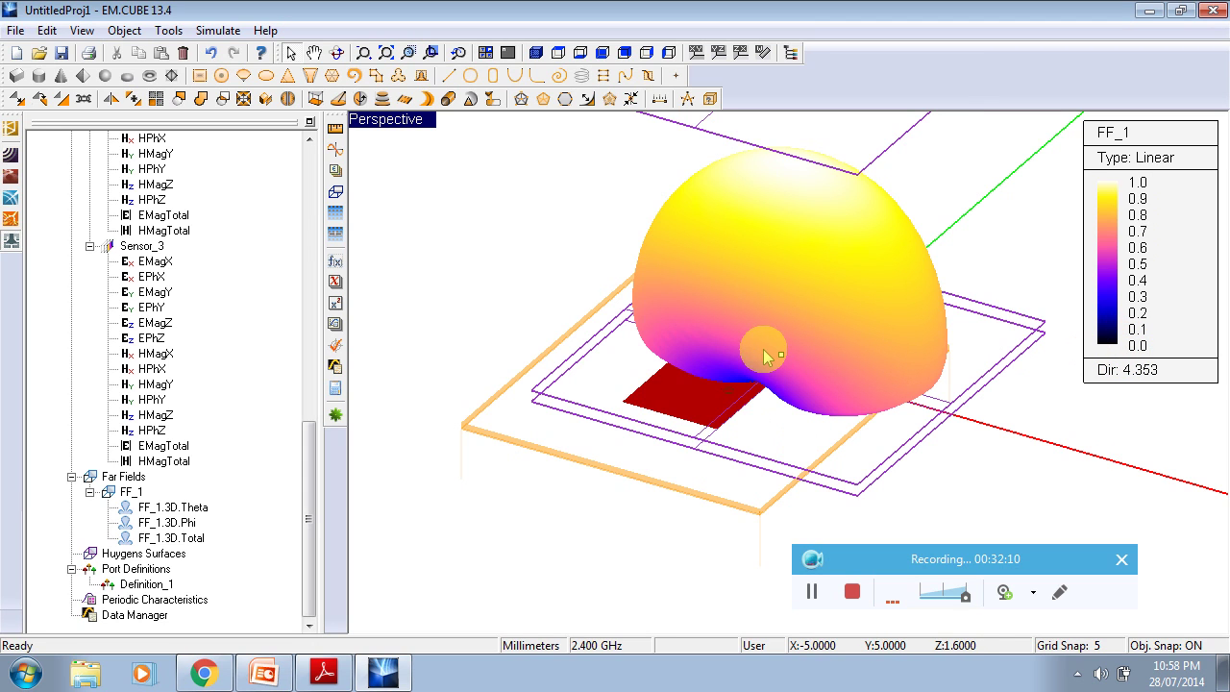
click(785, 190)
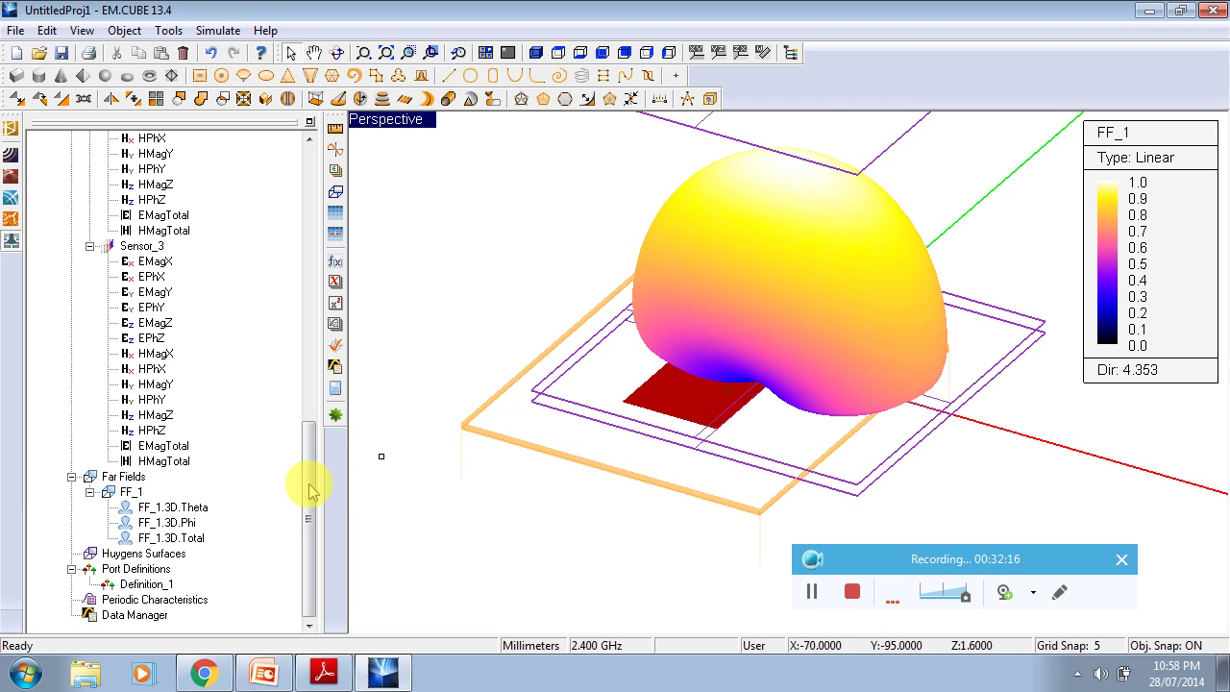
Plot Sensor_1's total electric field magnitude with a dB scale and the Rainbow color map.
drag(309, 488, 319, 303)
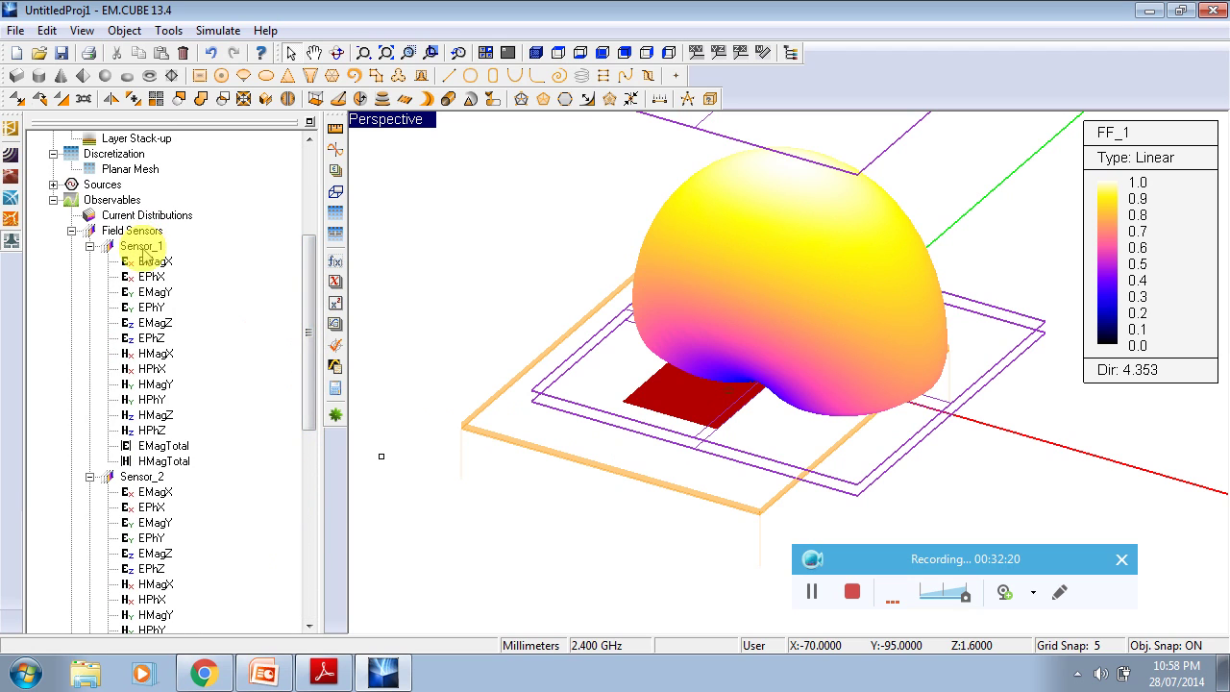
click(159, 446)
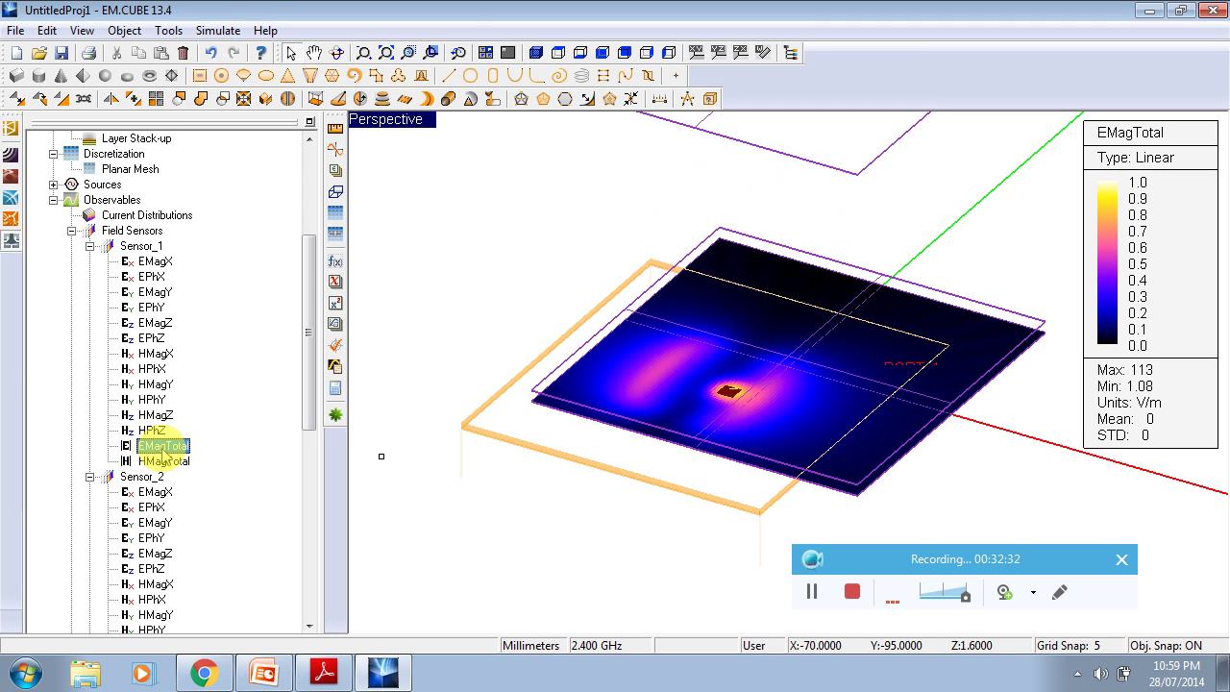
right_click(166, 447)
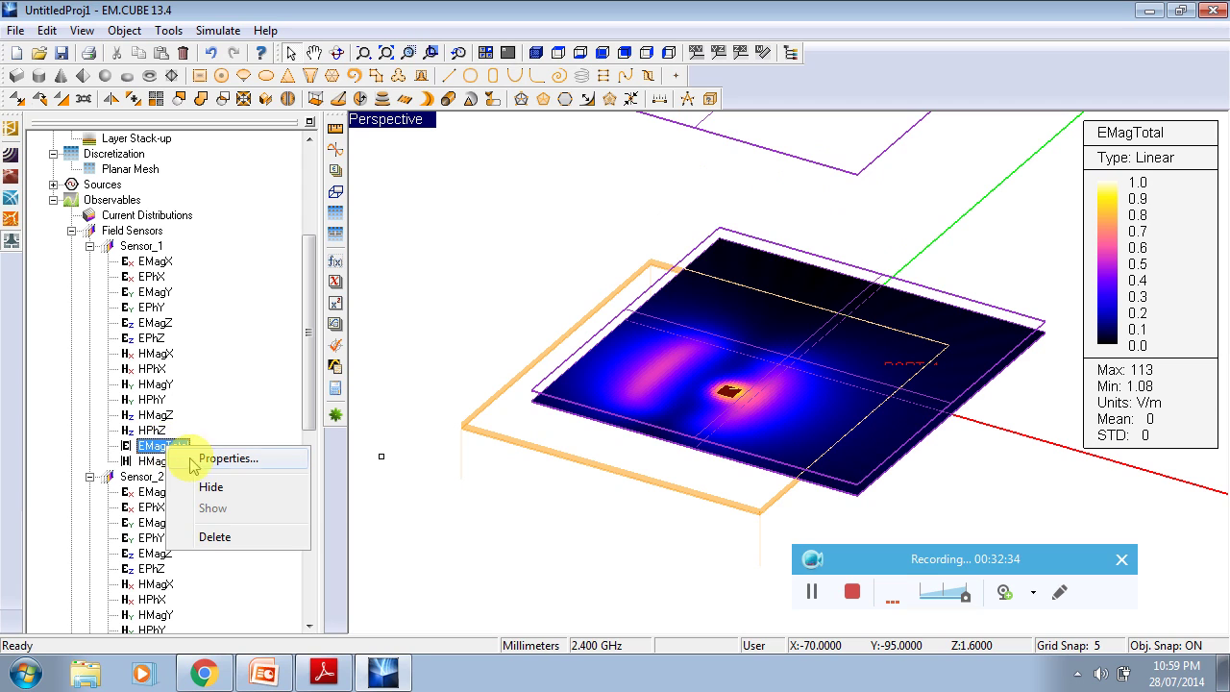
click(214, 458)
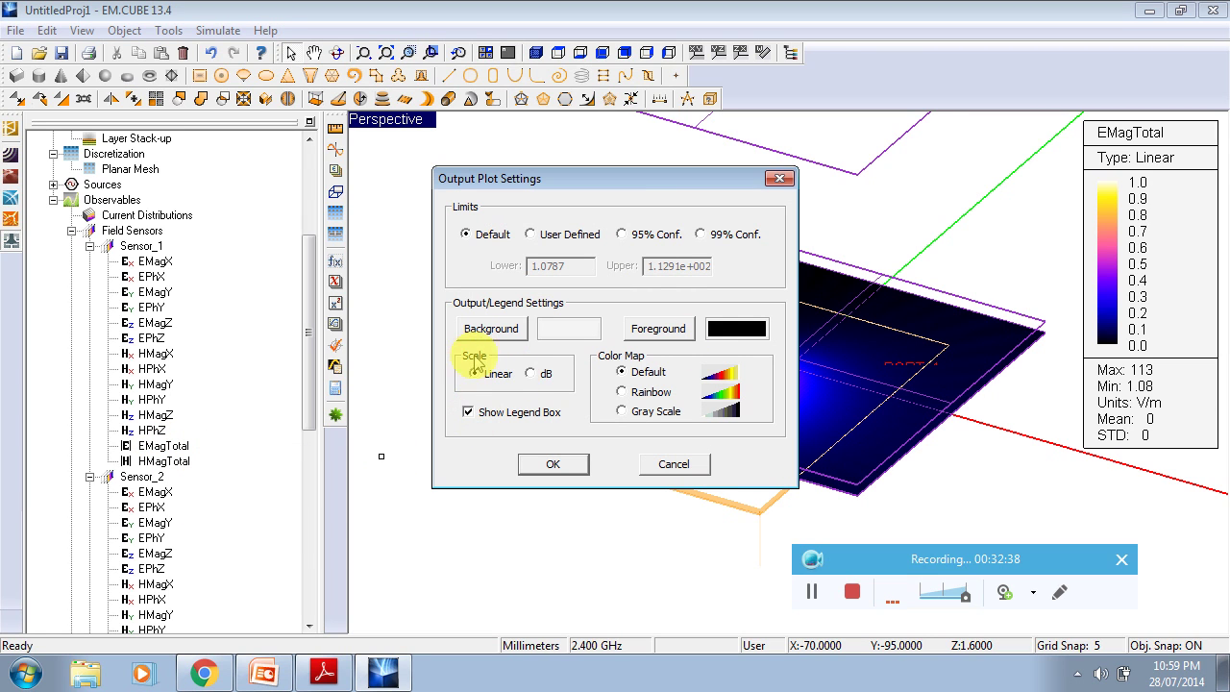
click(532, 375)
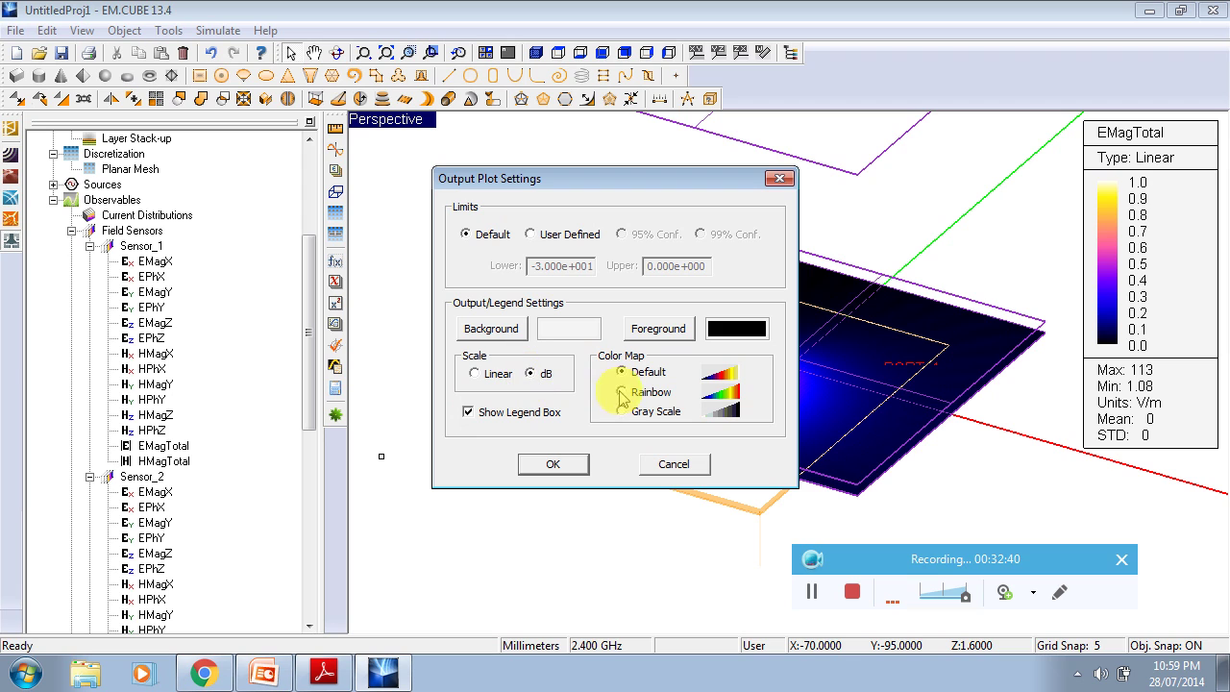
click(568, 465)
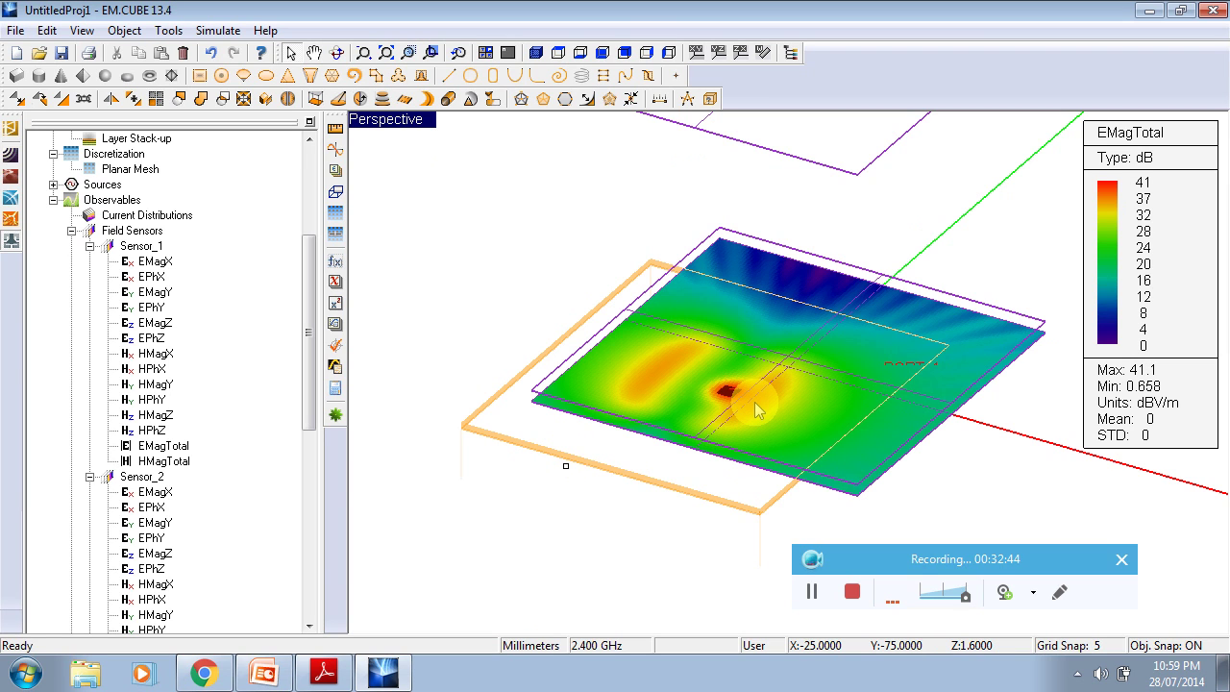
Examine Sensor_1's total electric field from above, probing values around the feed and the patch edges.
click(558, 53)
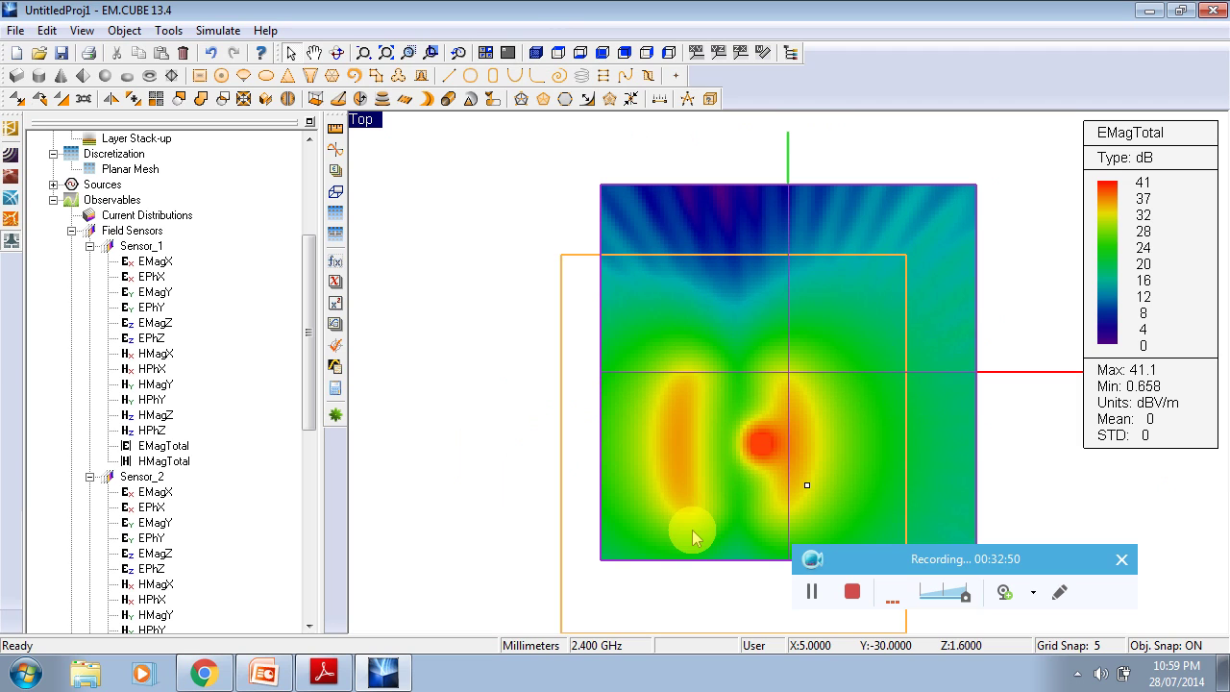
click(781, 497)
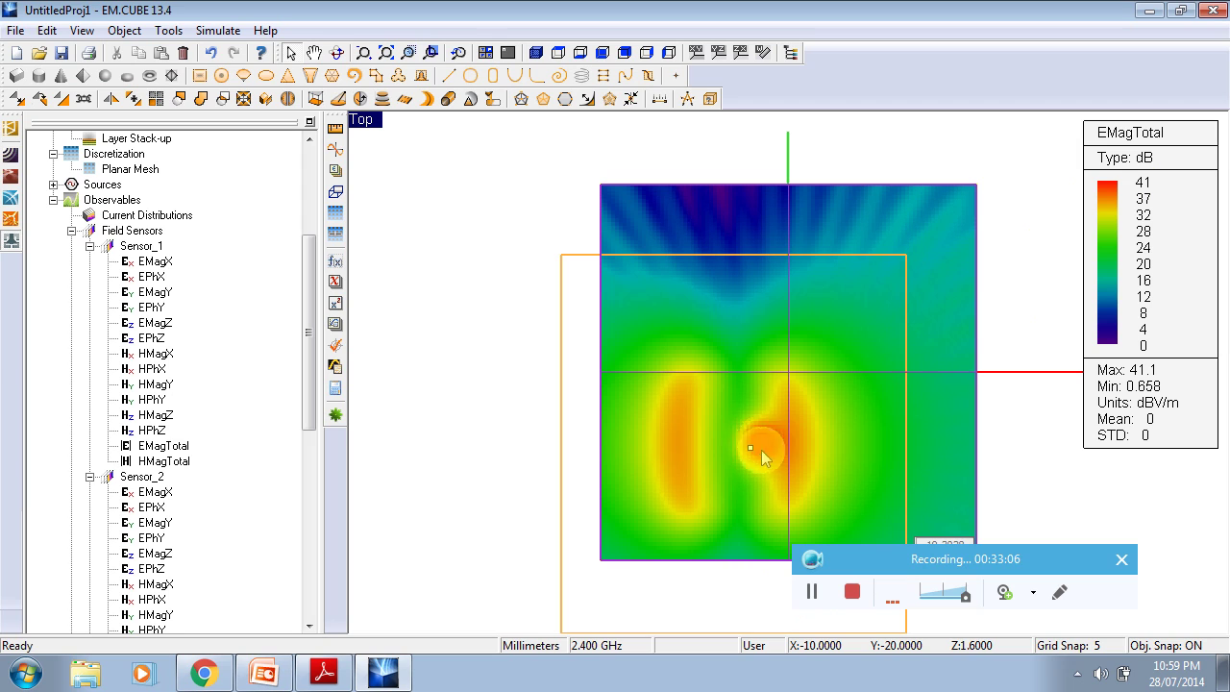
mouse_move(765, 446)
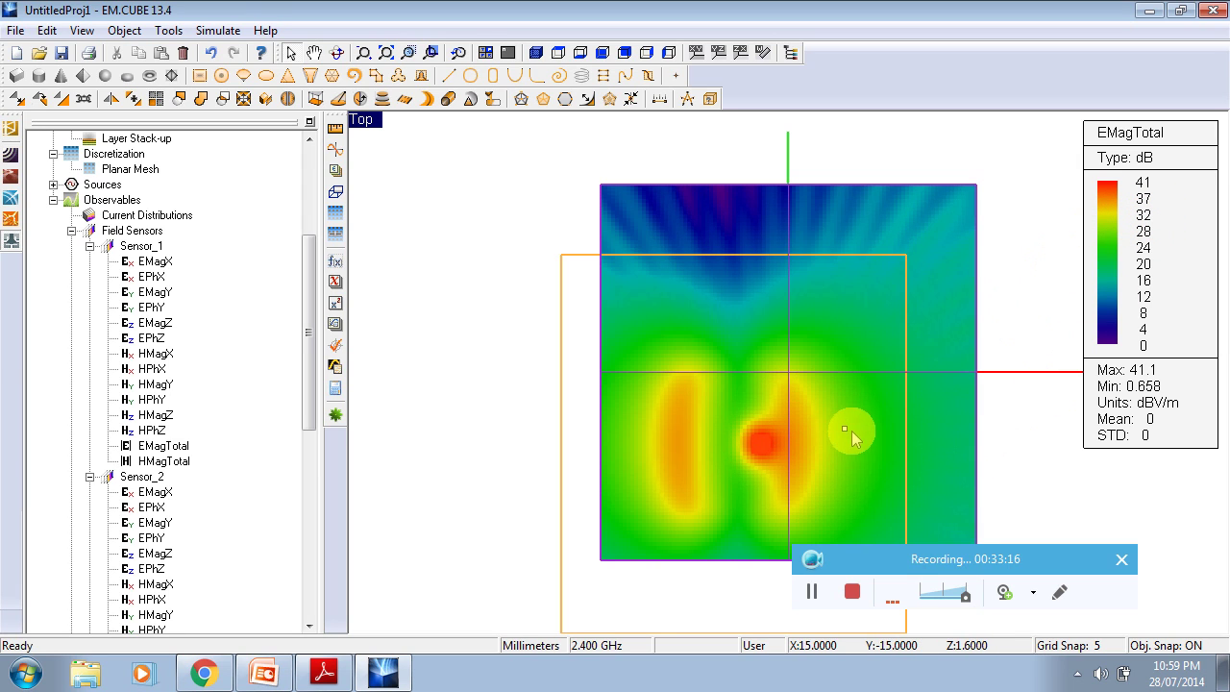
click(771, 372)
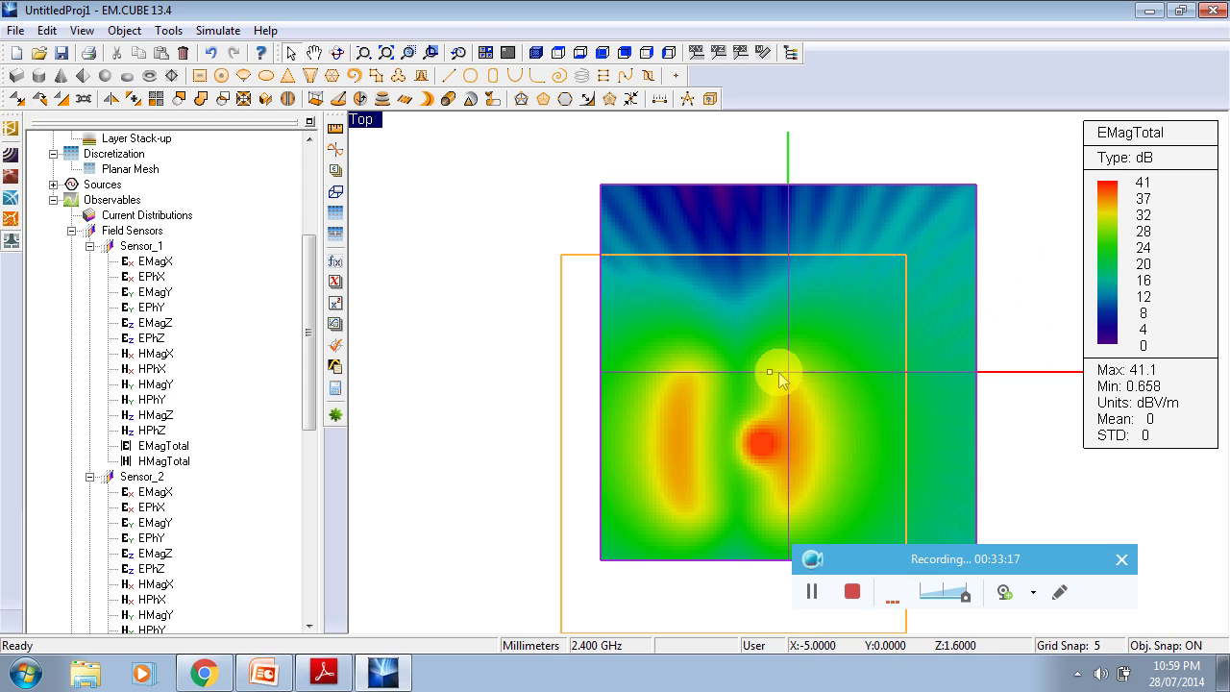
click(661, 380)
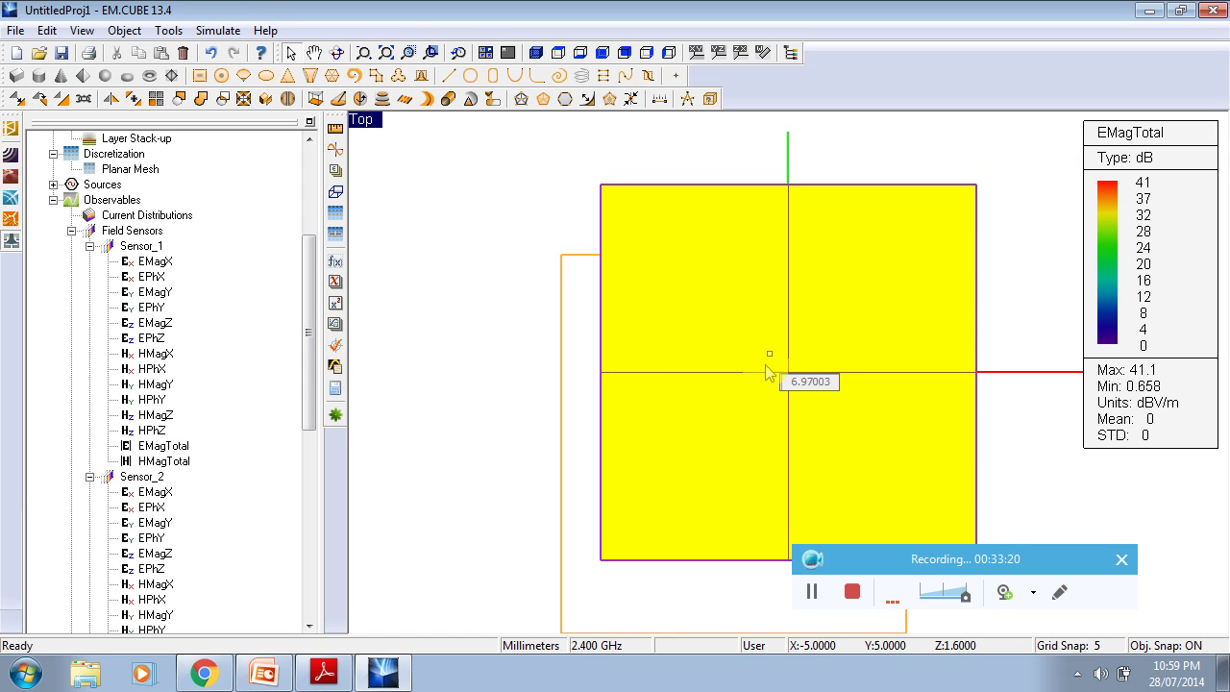
Plot Sensor_1's total magnetic field magnitude with a dB scale and the Rainbow color map.
click(163, 446)
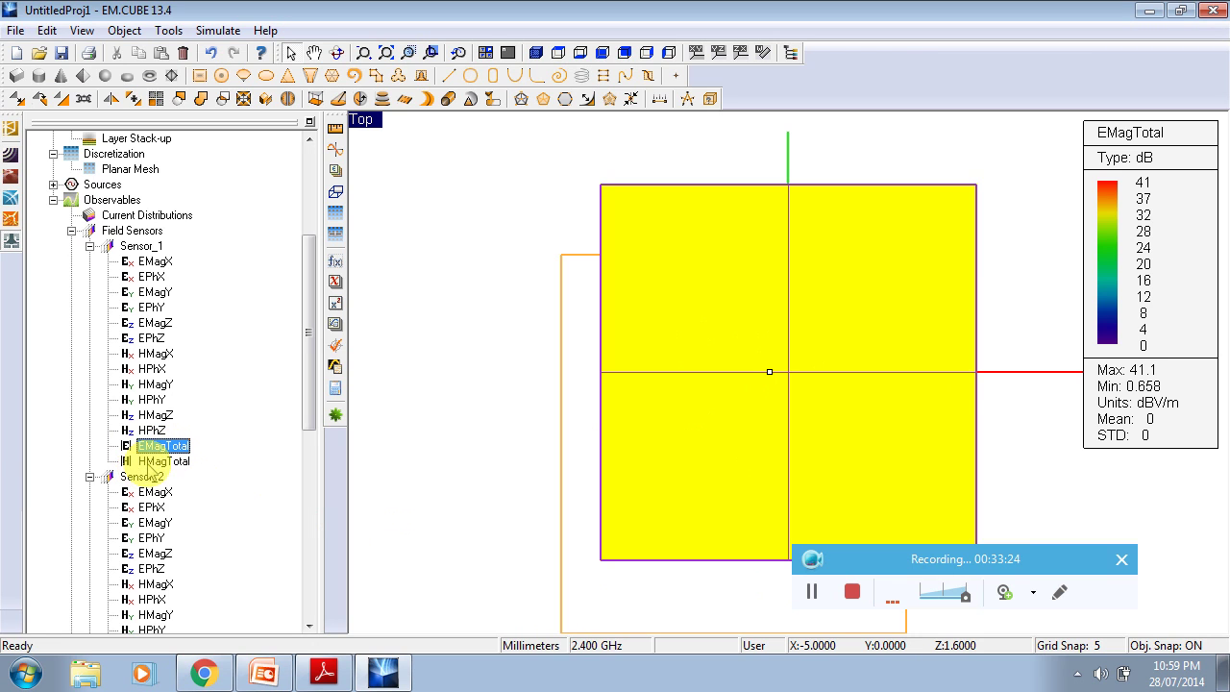
scroll(289, 398, down, 5)
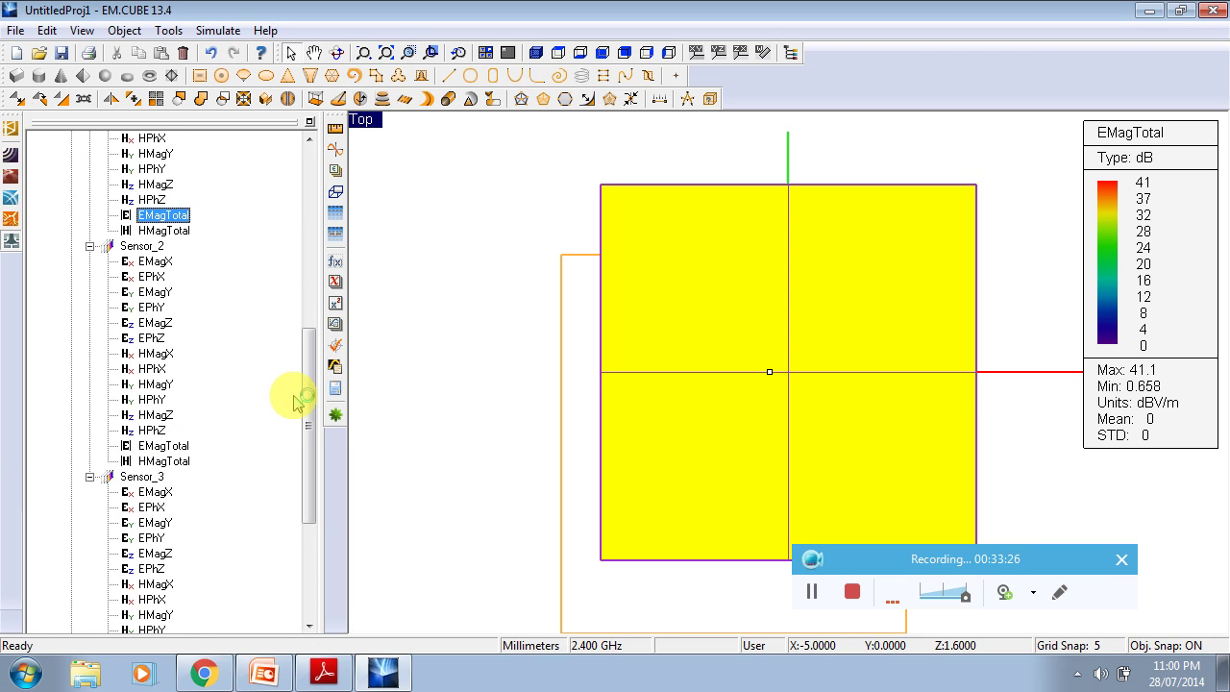
click(162, 232)
click(173, 237)
right_click(171, 236)
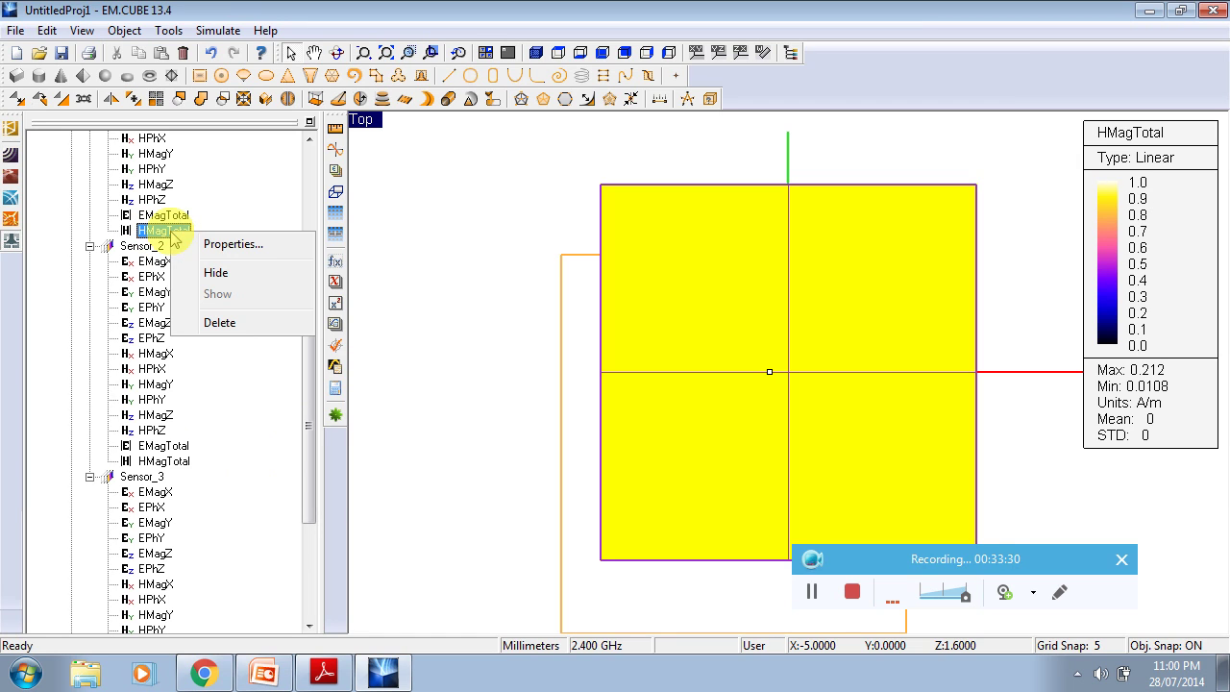
click(226, 246)
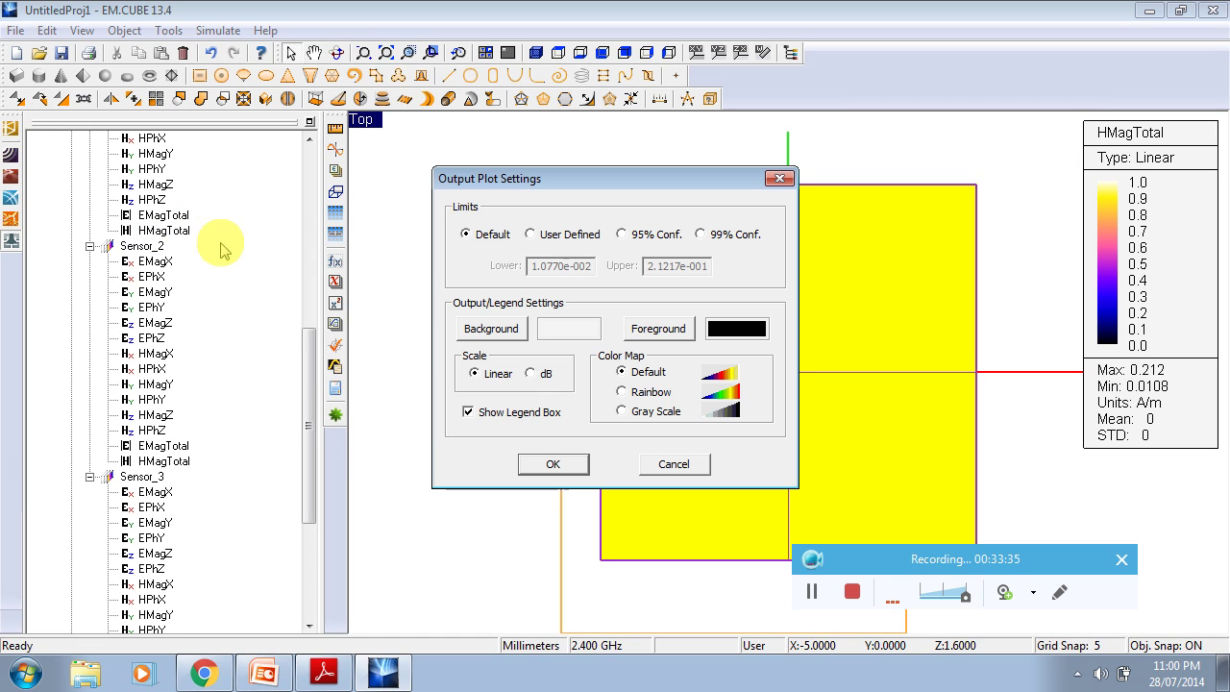
click(532, 374)
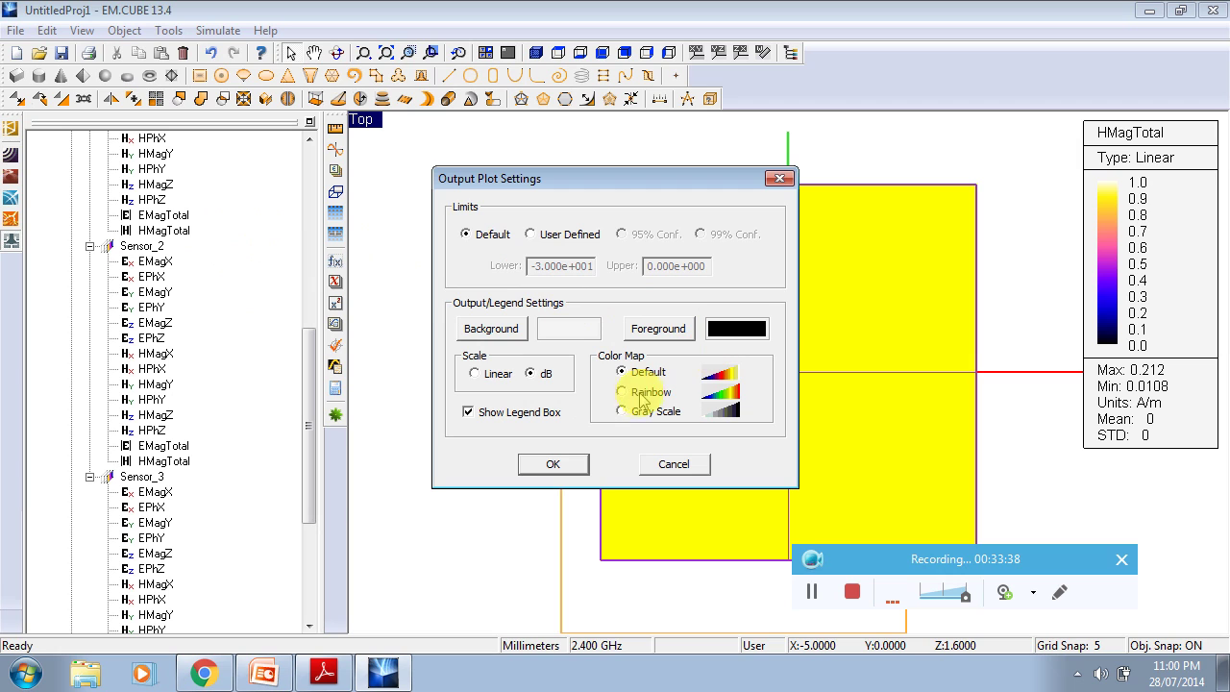
click(553, 466)
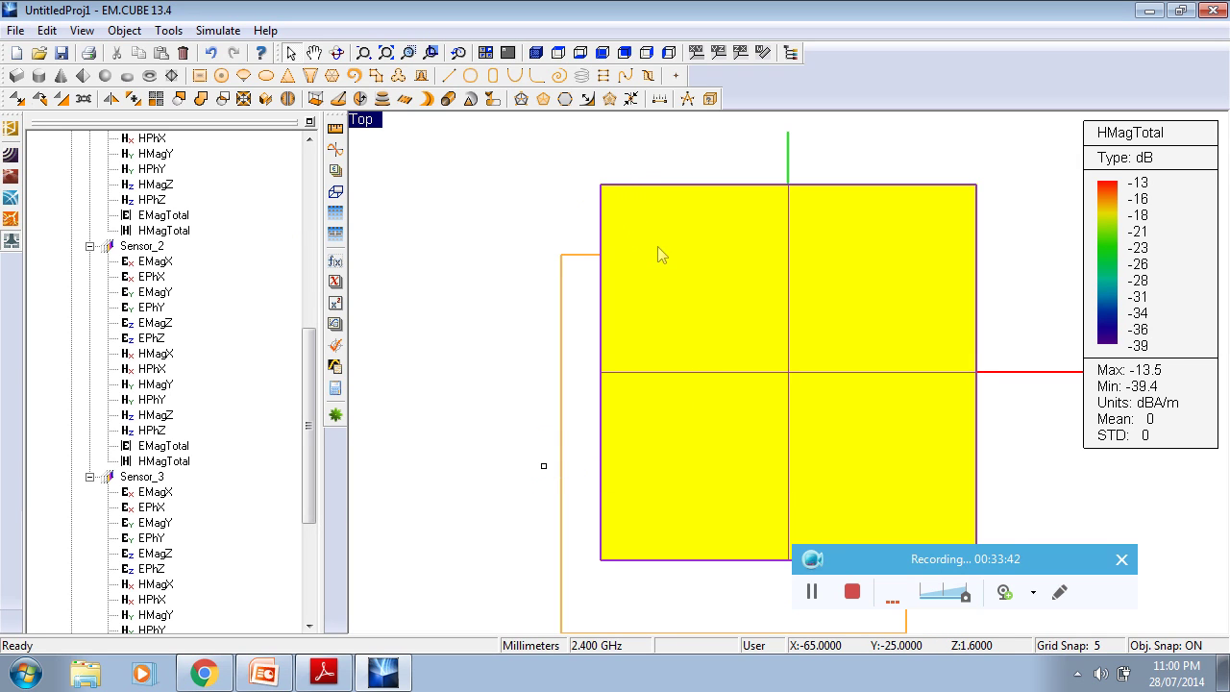
Clear the plane's selection highlight and probe Sensor_1's total magnetic field values around the feed and patch.
click(485, 52)
click(637, 264)
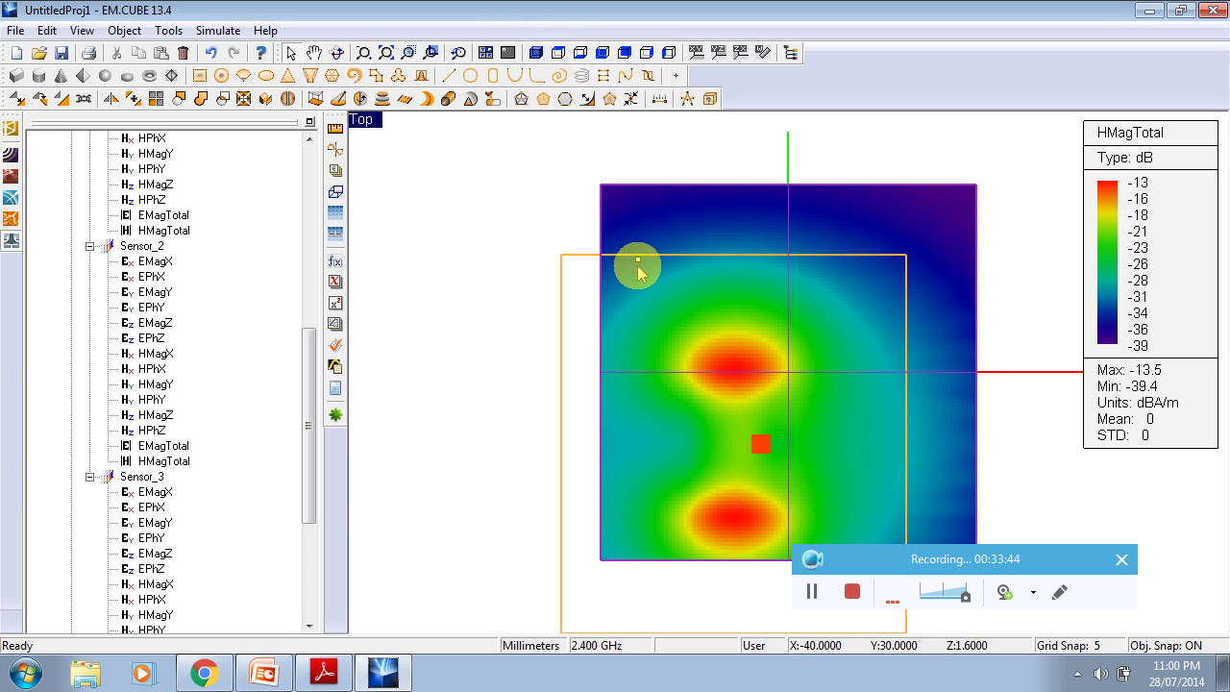
click(750, 448)
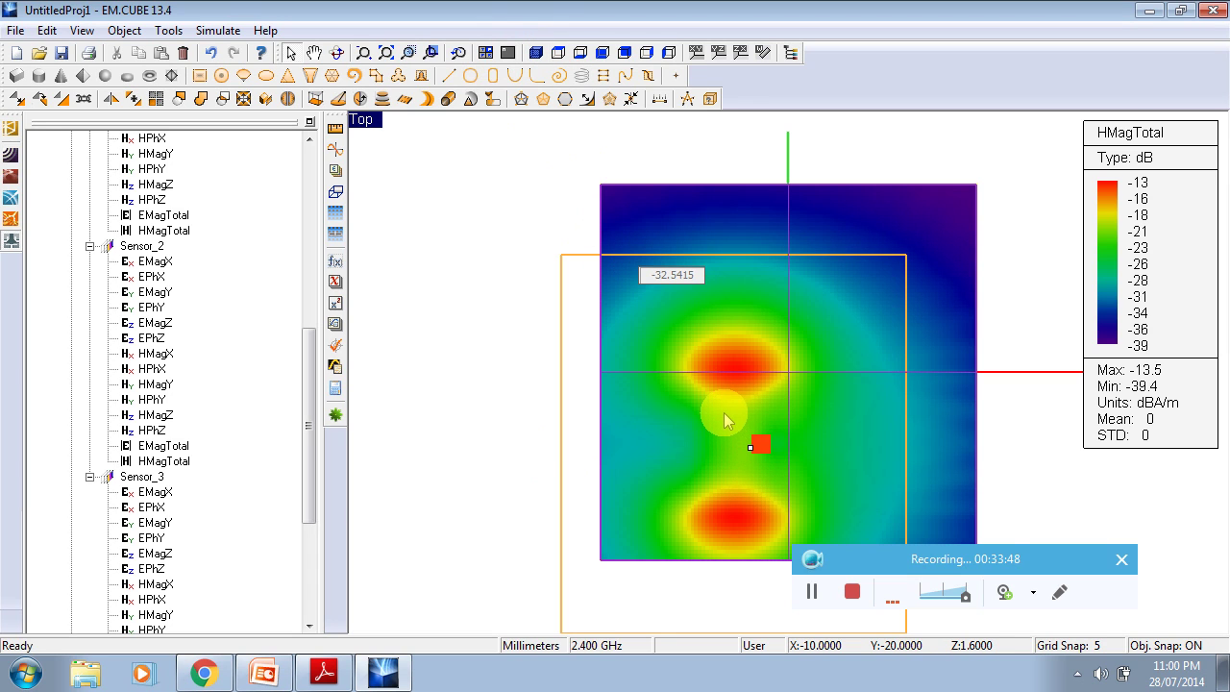
click(722, 419)
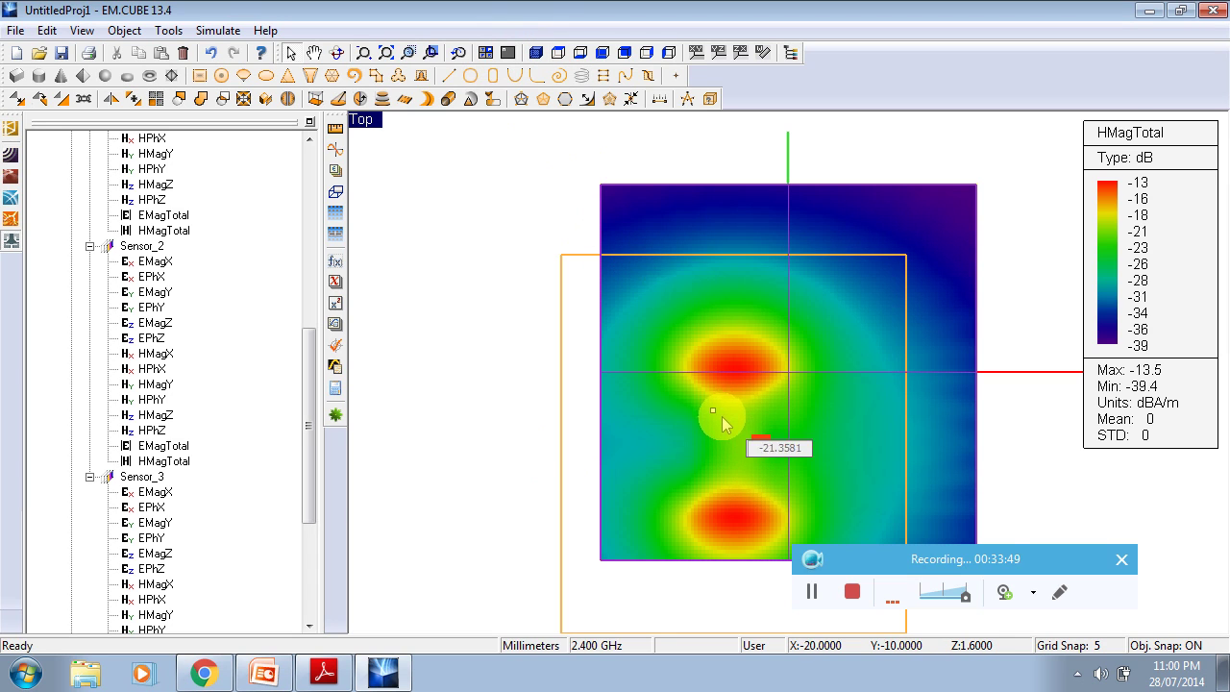
click(677, 460)
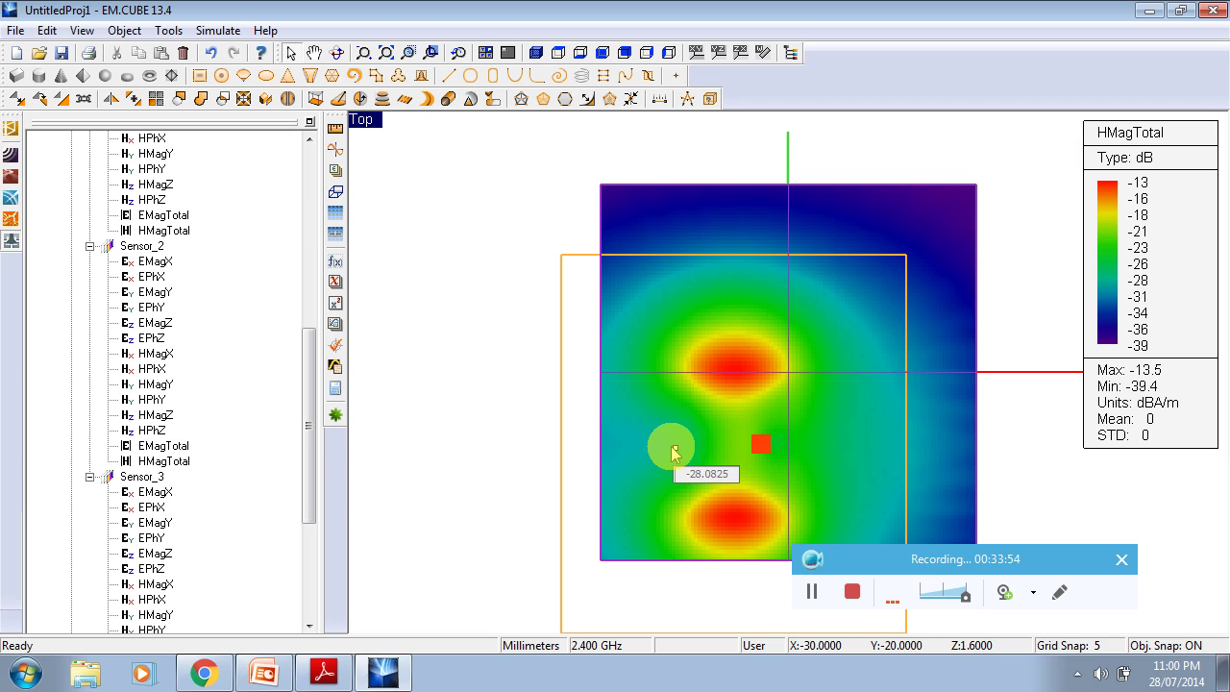
click(673, 448)
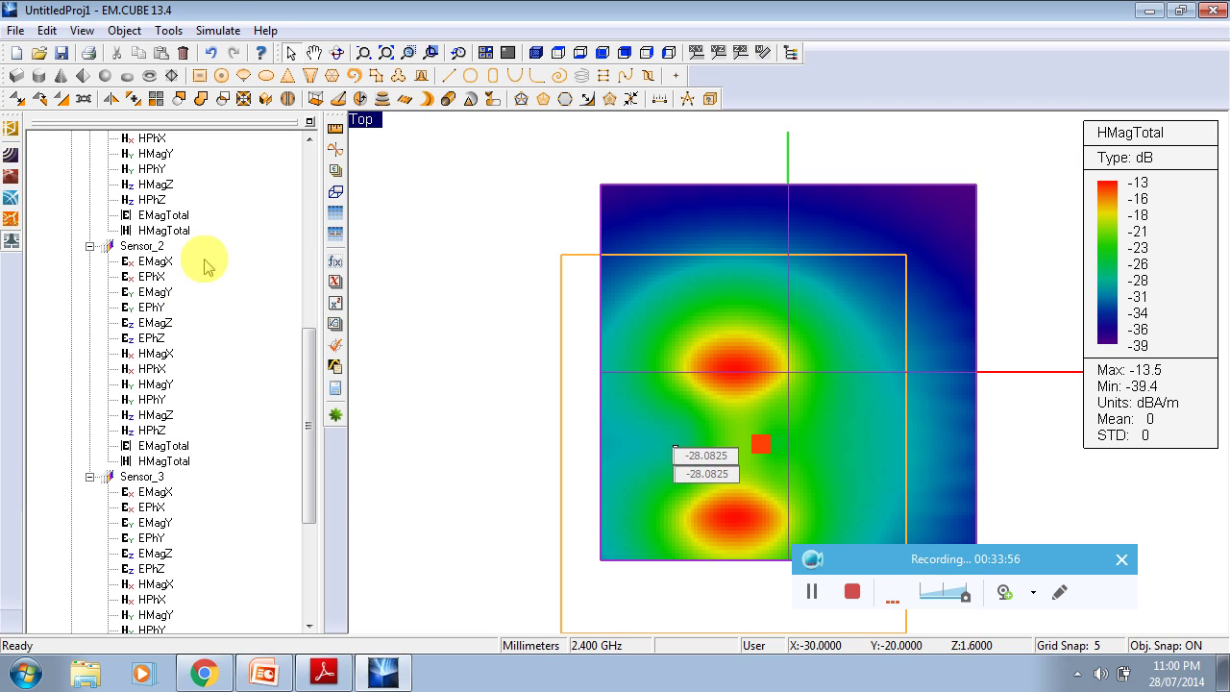
click(675, 466)
click(644, 509)
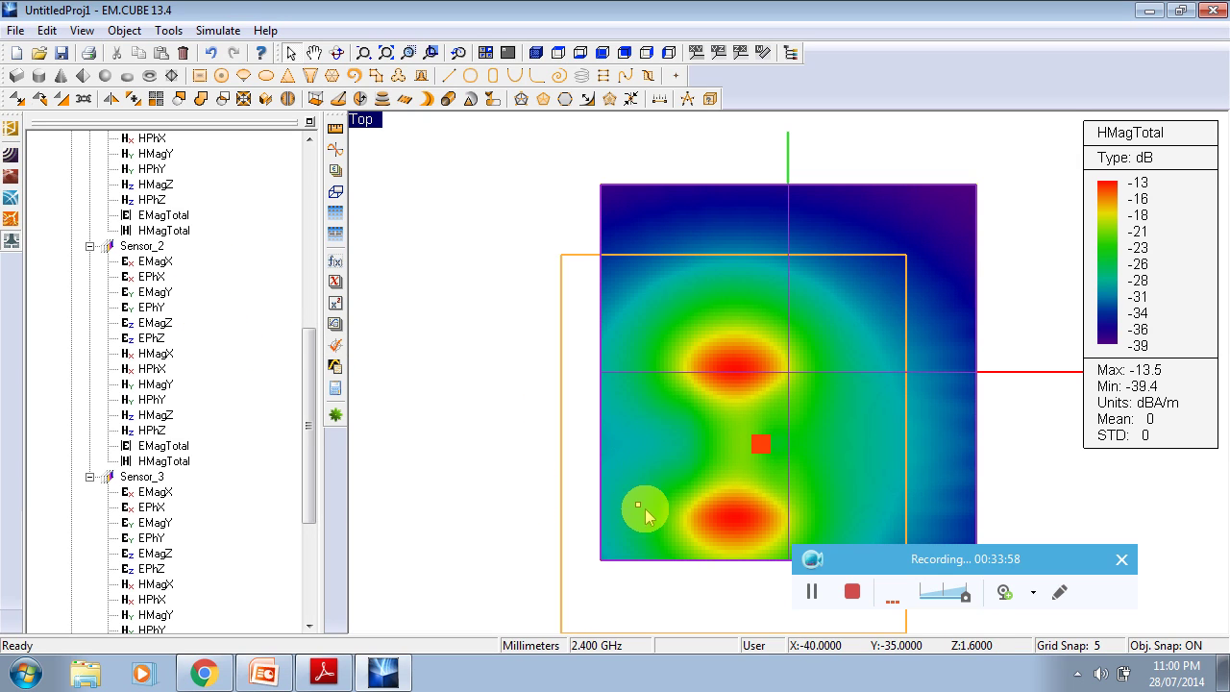
click(657, 409)
click(845, 433)
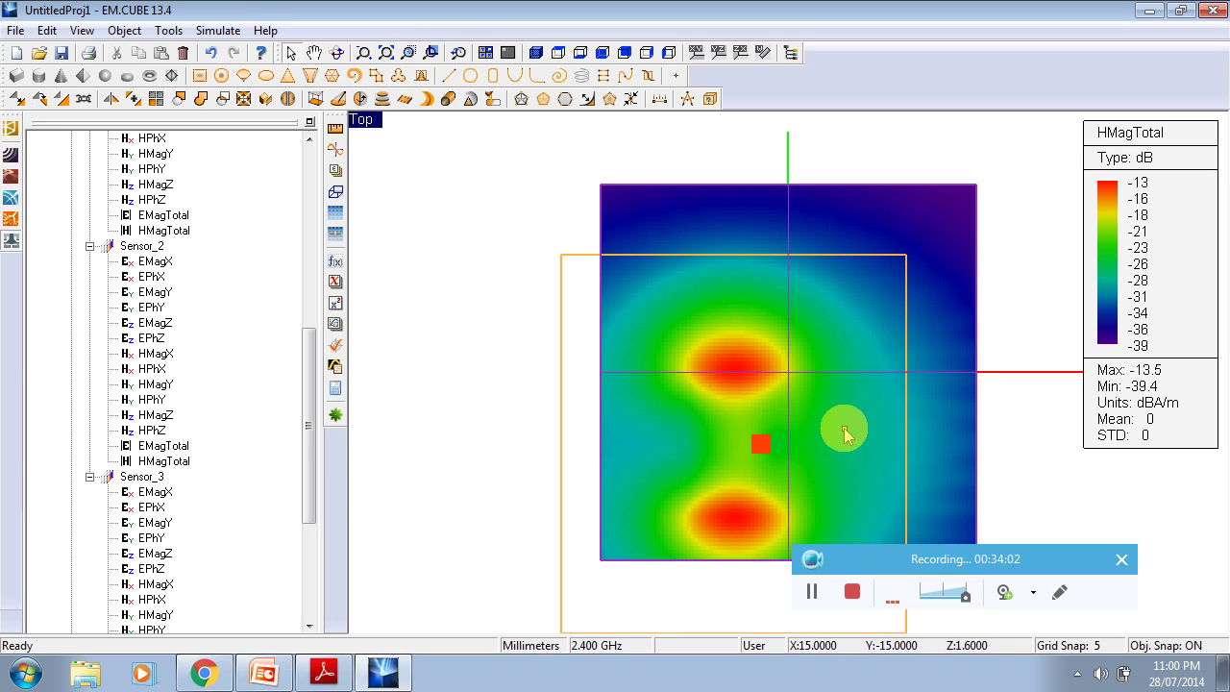
Probe Sensor_1's total magnetic field values at the two high-intensity spots and in the region between them.
click(750, 354)
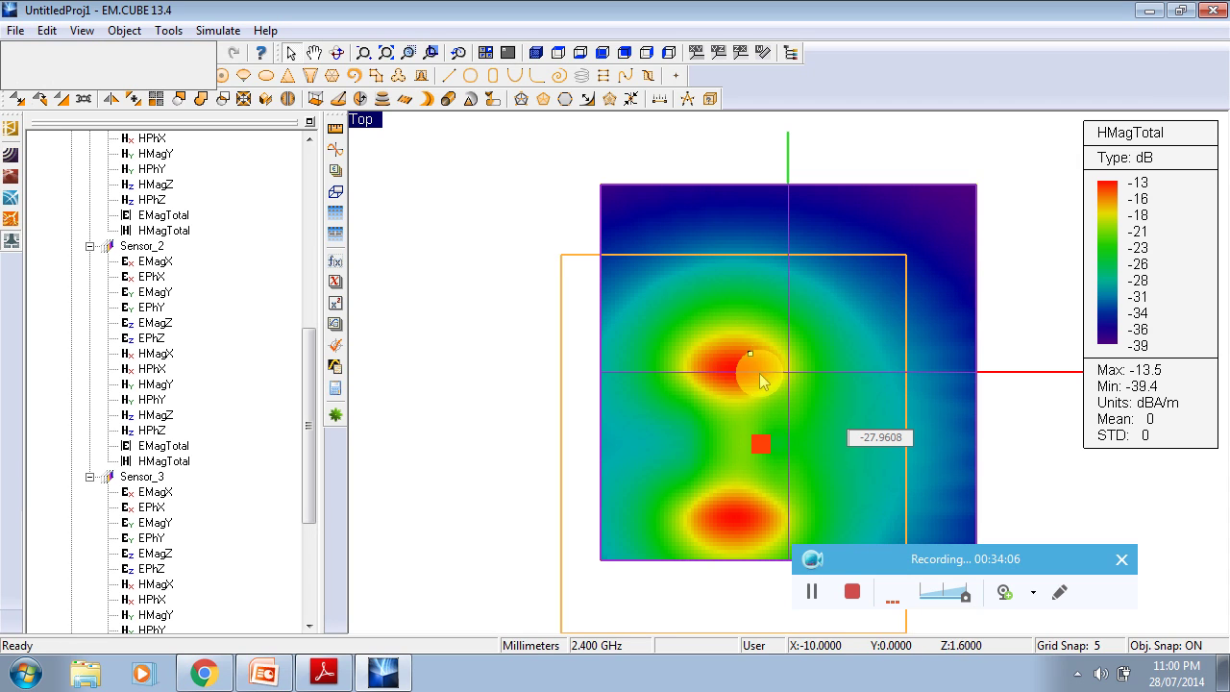
click(730, 423)
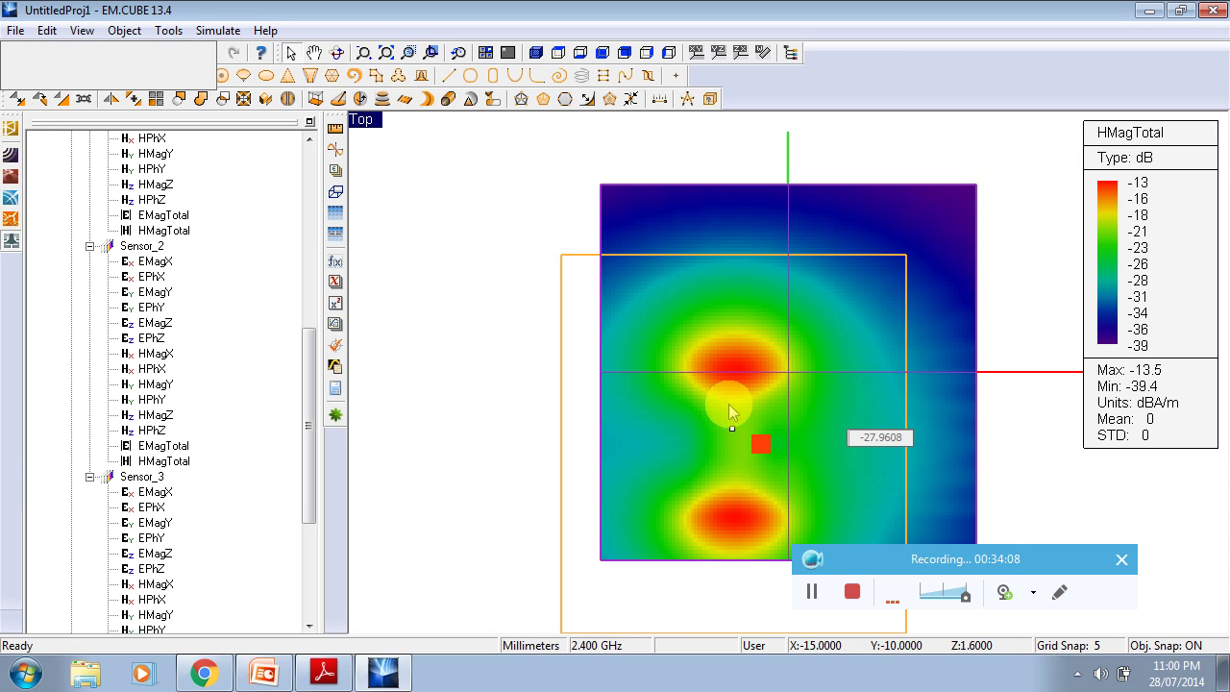
click(736, 376)
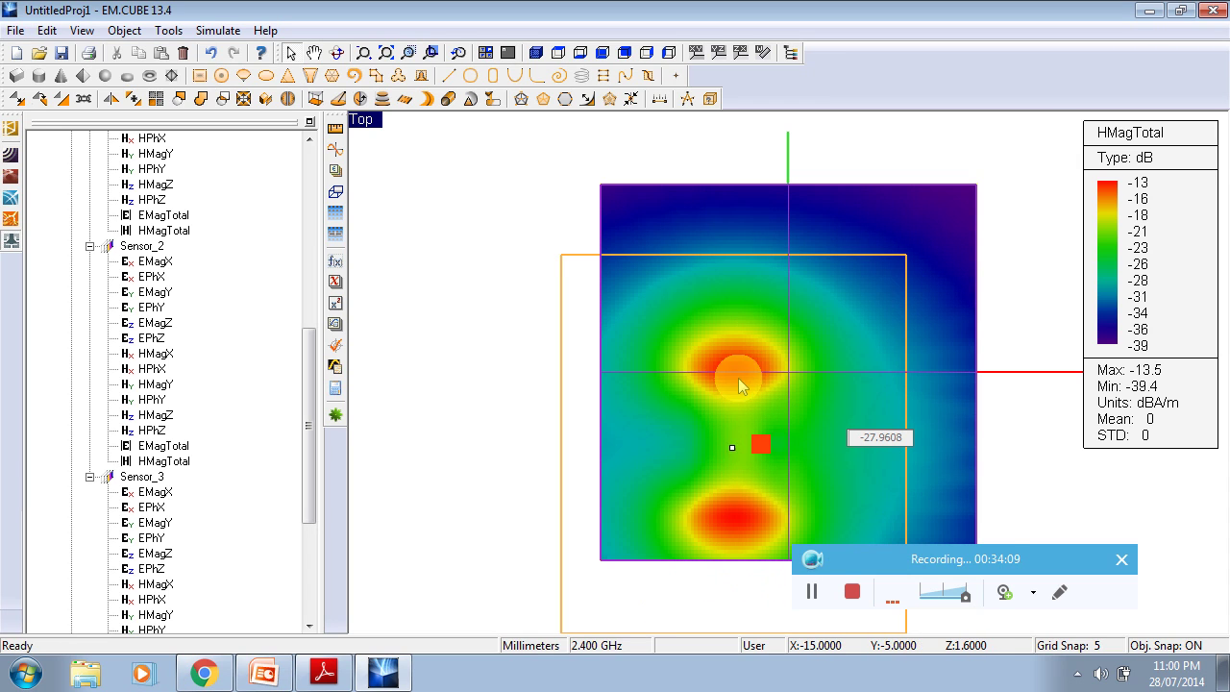
click(738, 525)
click(727, 486)
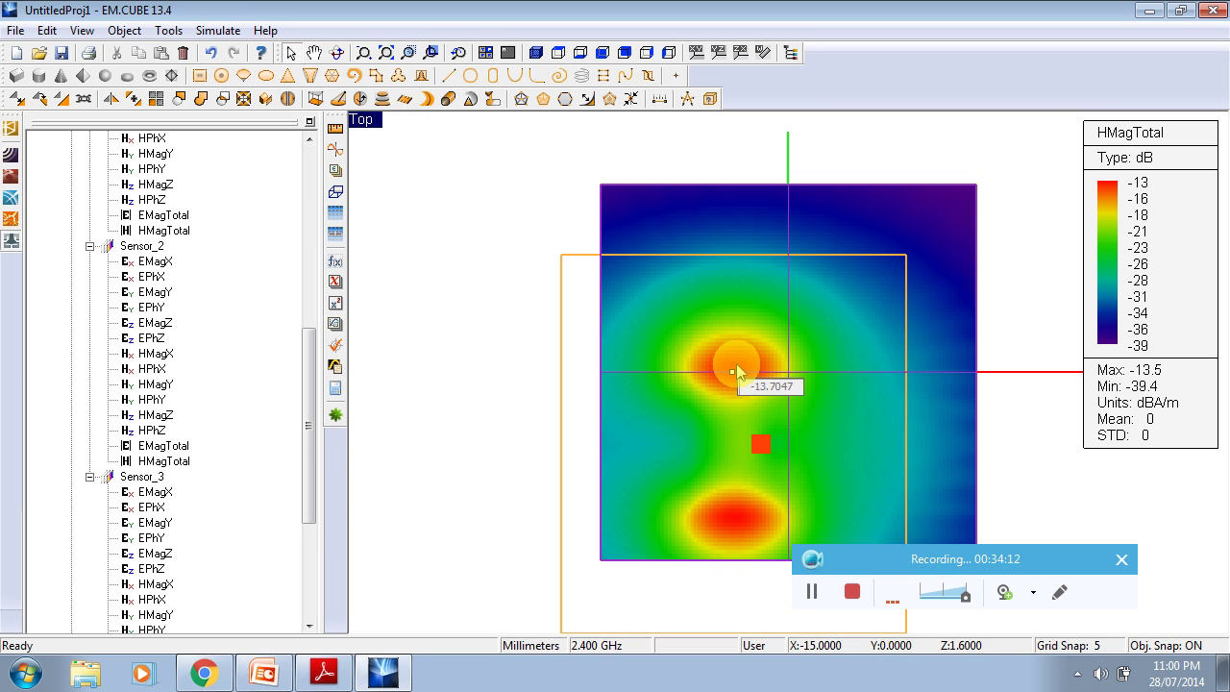
click(751, 485)
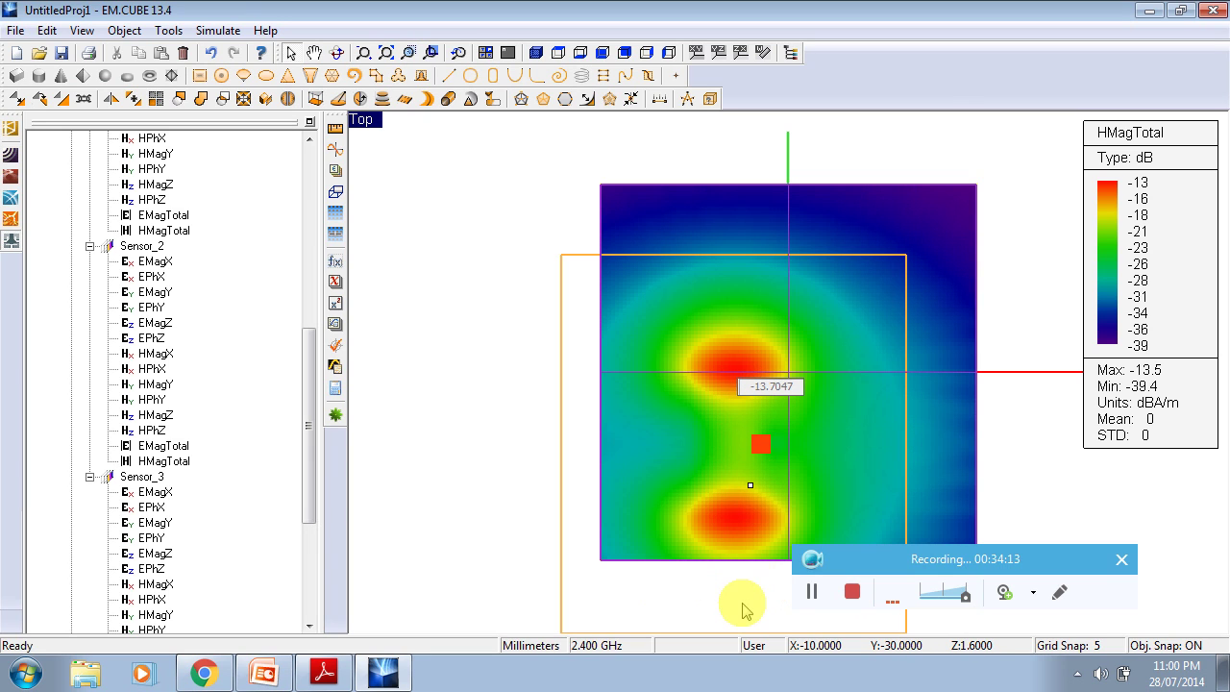
click(744, 508)
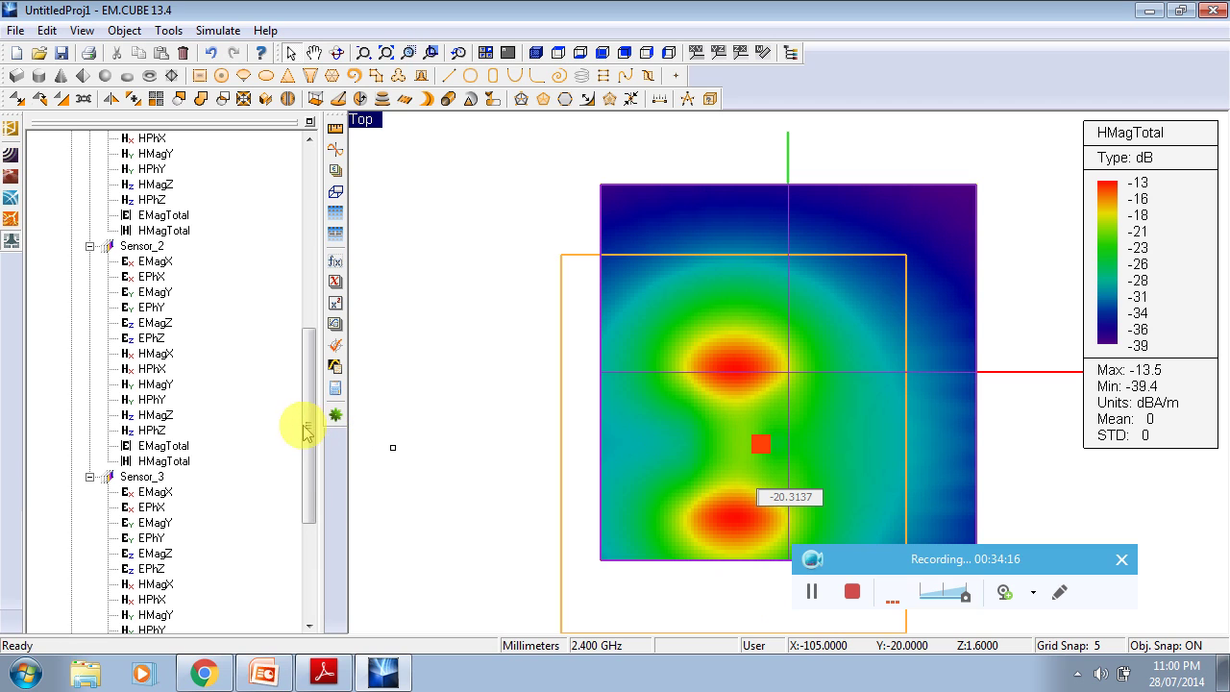
Plot Sensor_2's total electric field magnitude with a dB scale and the Rainbow color map, and probe it near the feed.
scroll(86, 389, down, 2)
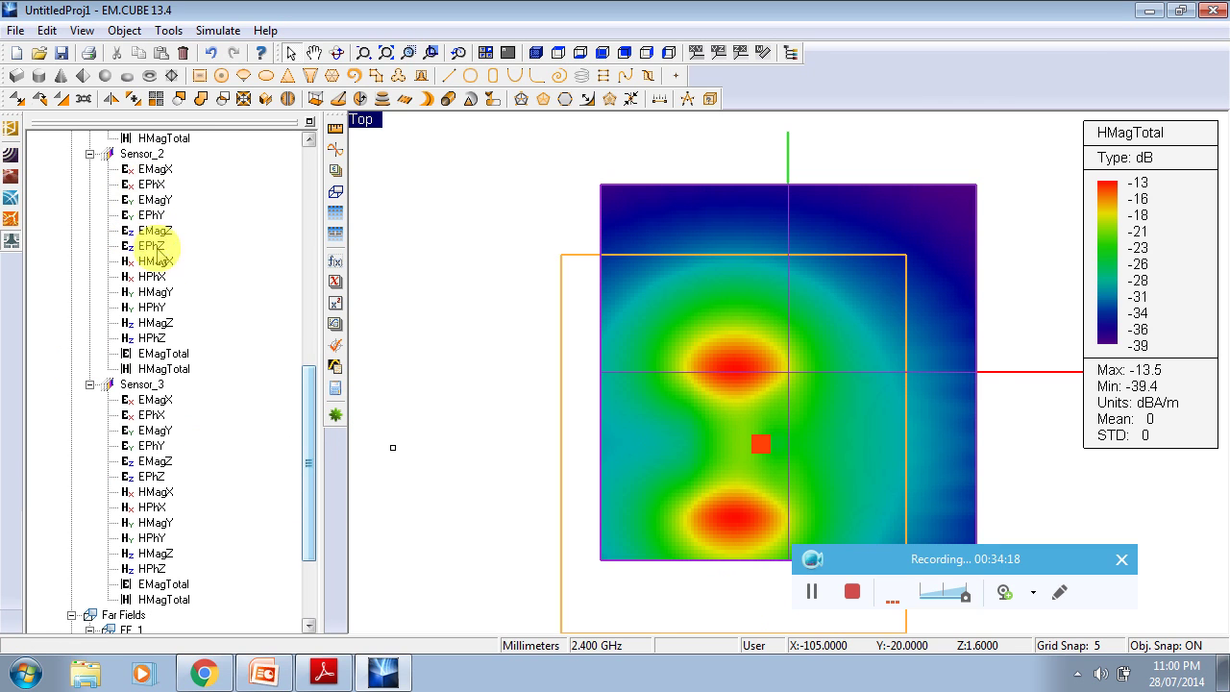
click(152, 354)
right_click(149, 357)
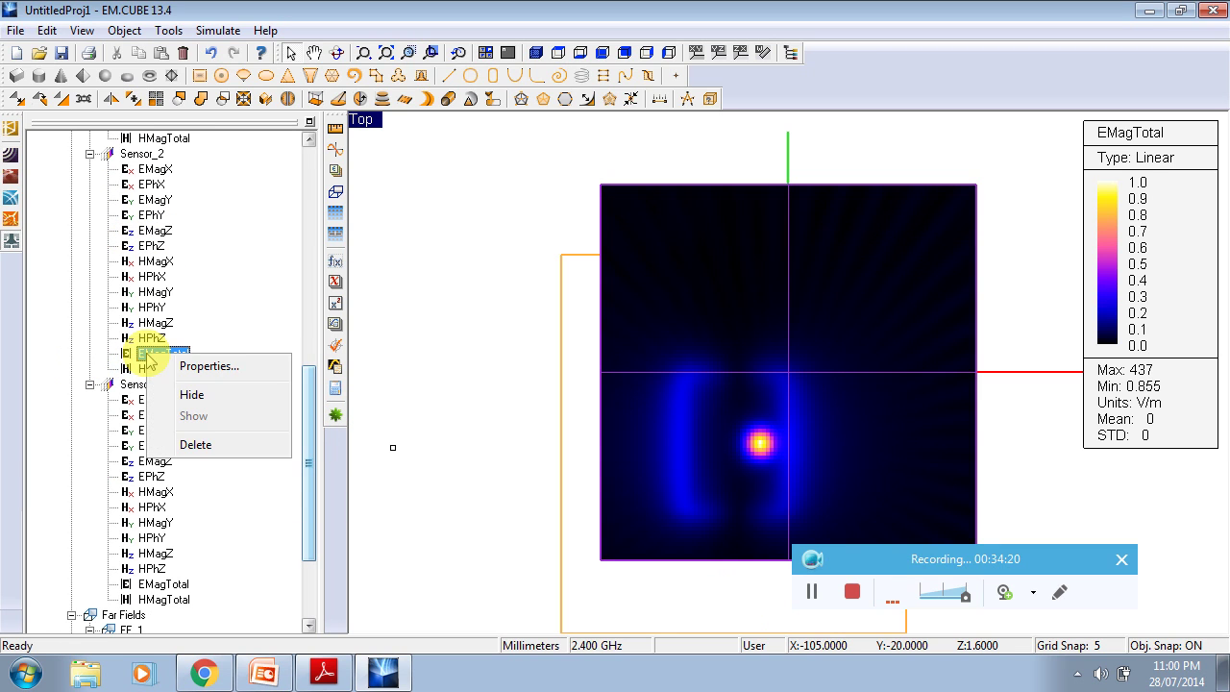
click(205, 369)
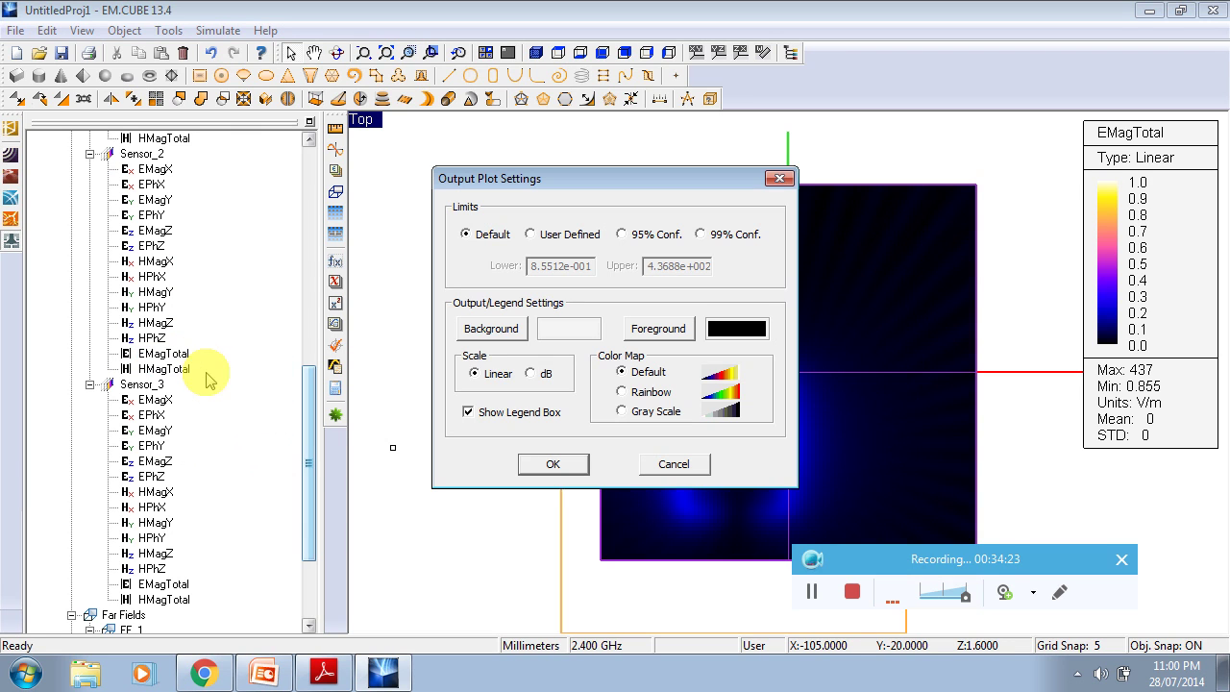
click(530, 372)
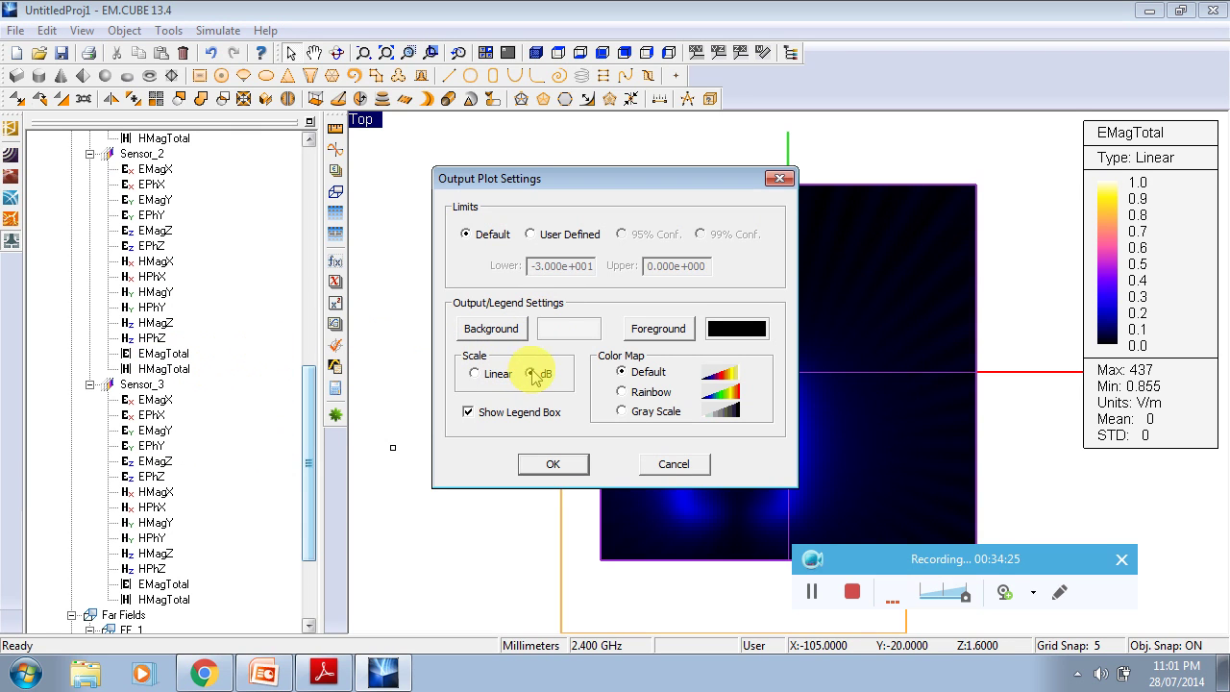
click(623, 396)
click(553, 465)
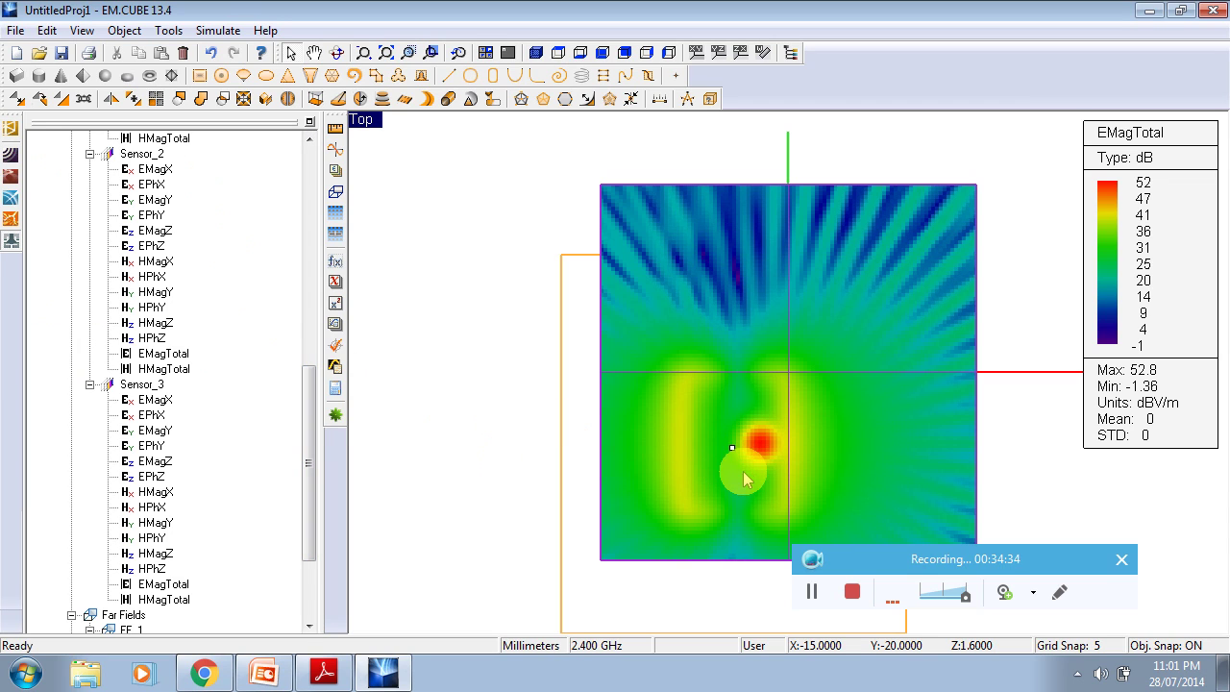
mouse_move(750, 406)
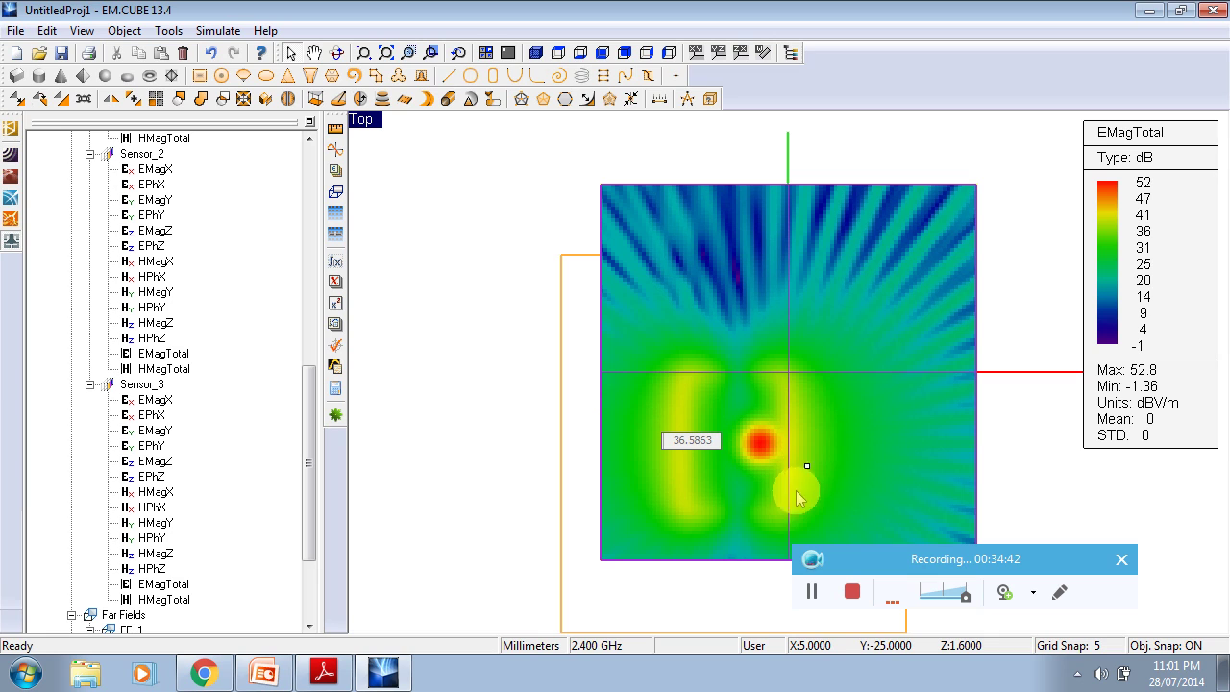
click(755, 439)
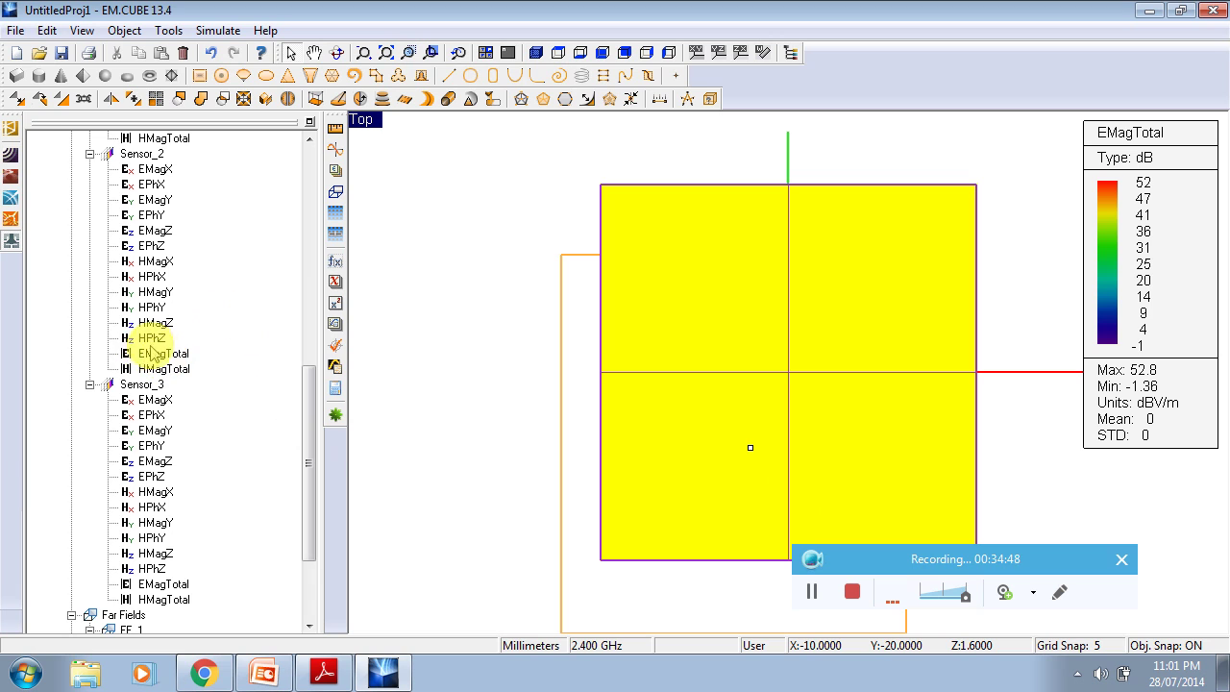
Plot Sensor_3's total electric field magnitude with a dB scale and the Rainbow color map, and probe its values across the plane.
drag(316, 433, 308, 500)
click(158, 445)
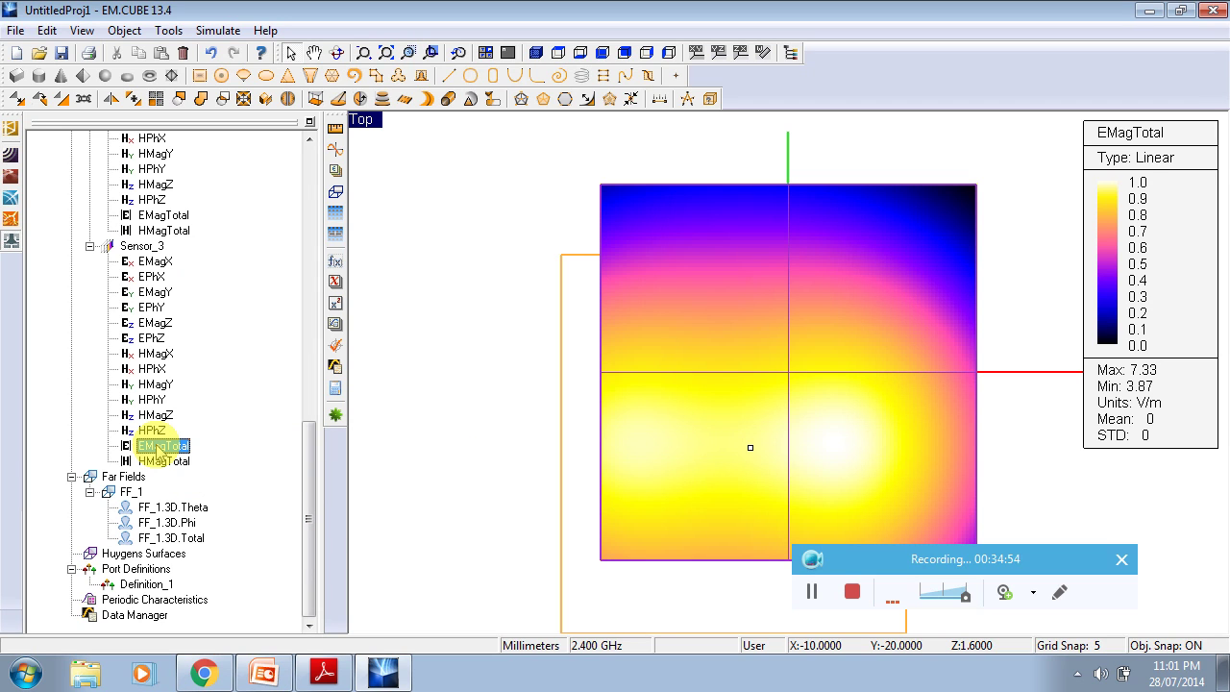
right_click(159, 452)
click(184, 457)
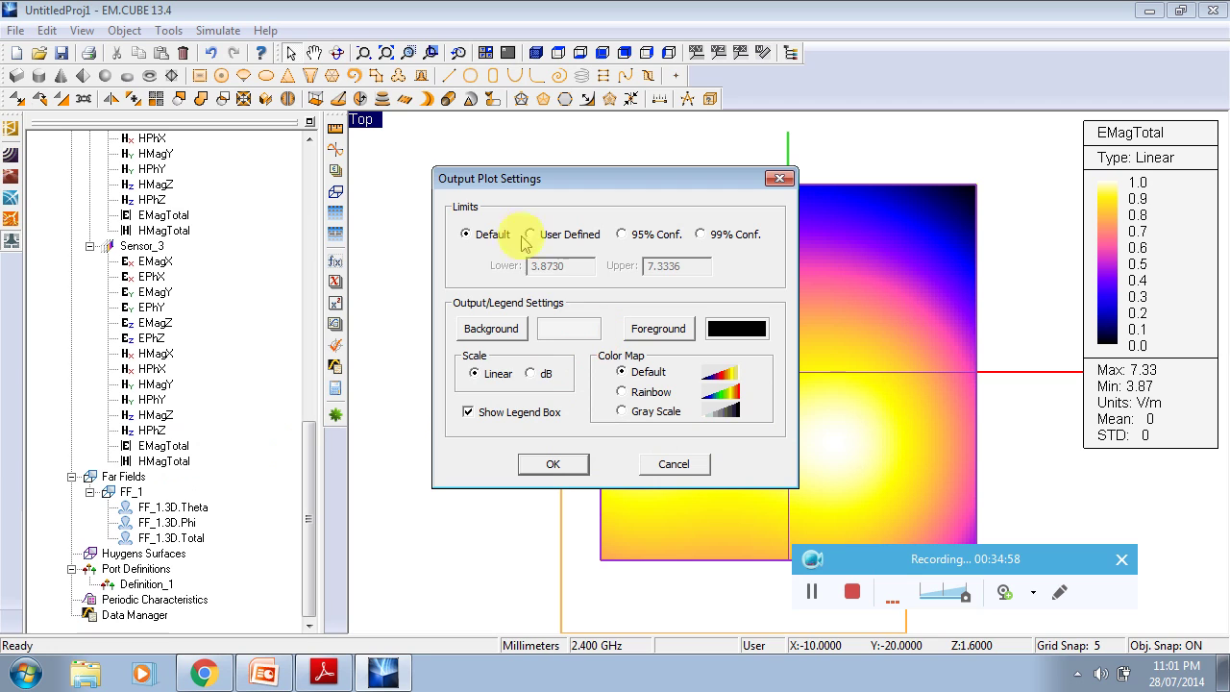
click(535, 375)
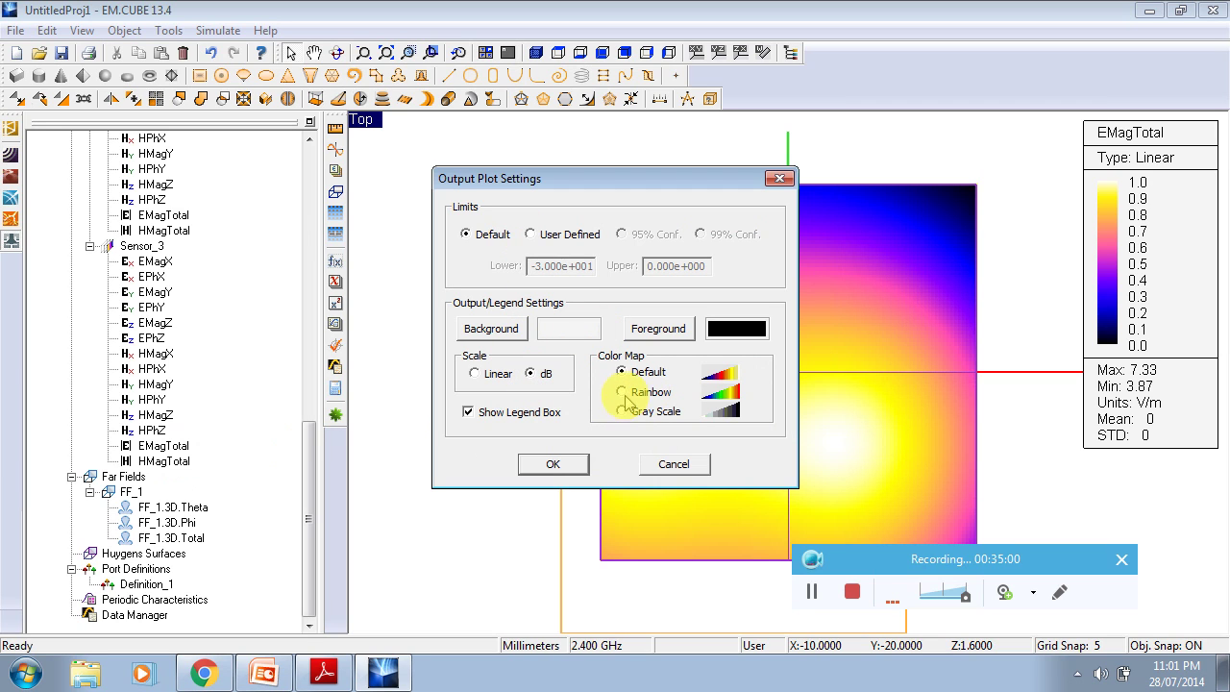
click(676, 466)
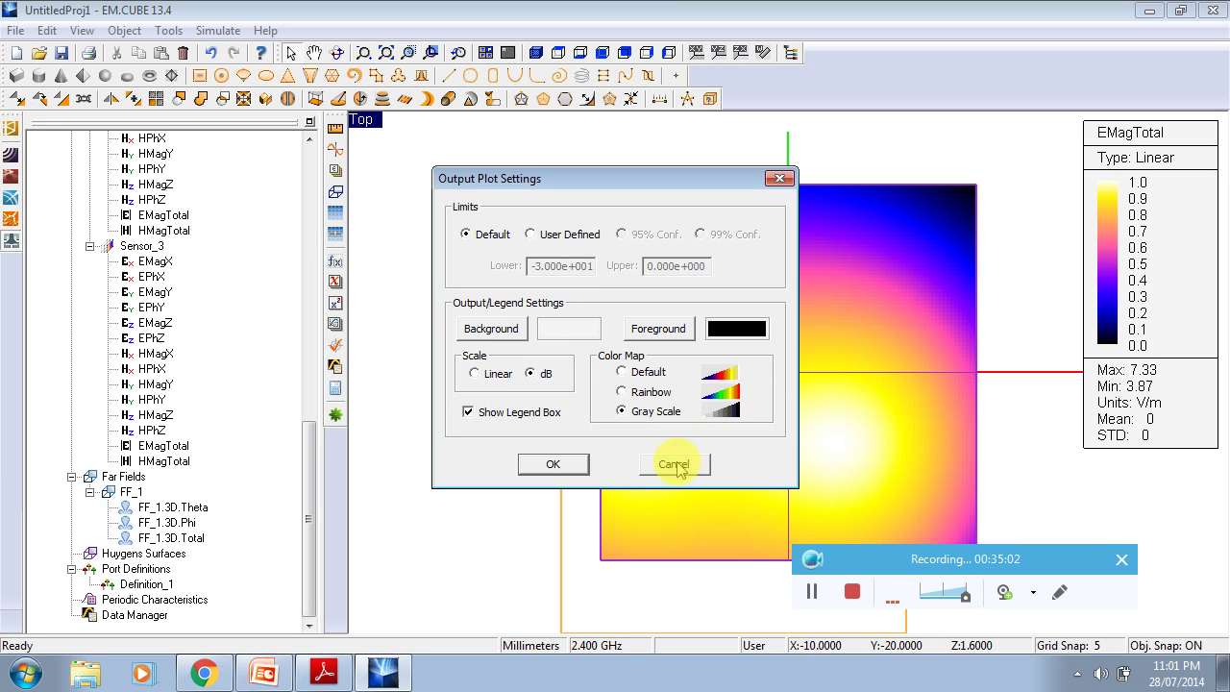
click(623, 392)
click(565, 469)
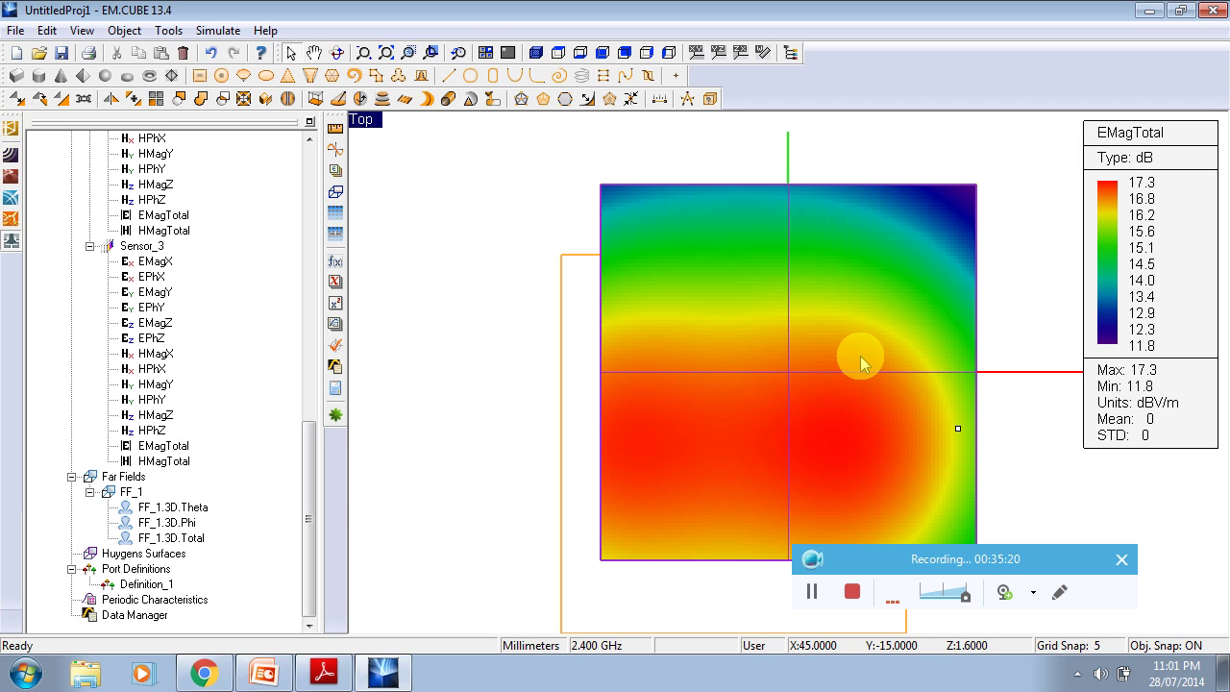
mouse_move(860, 356)
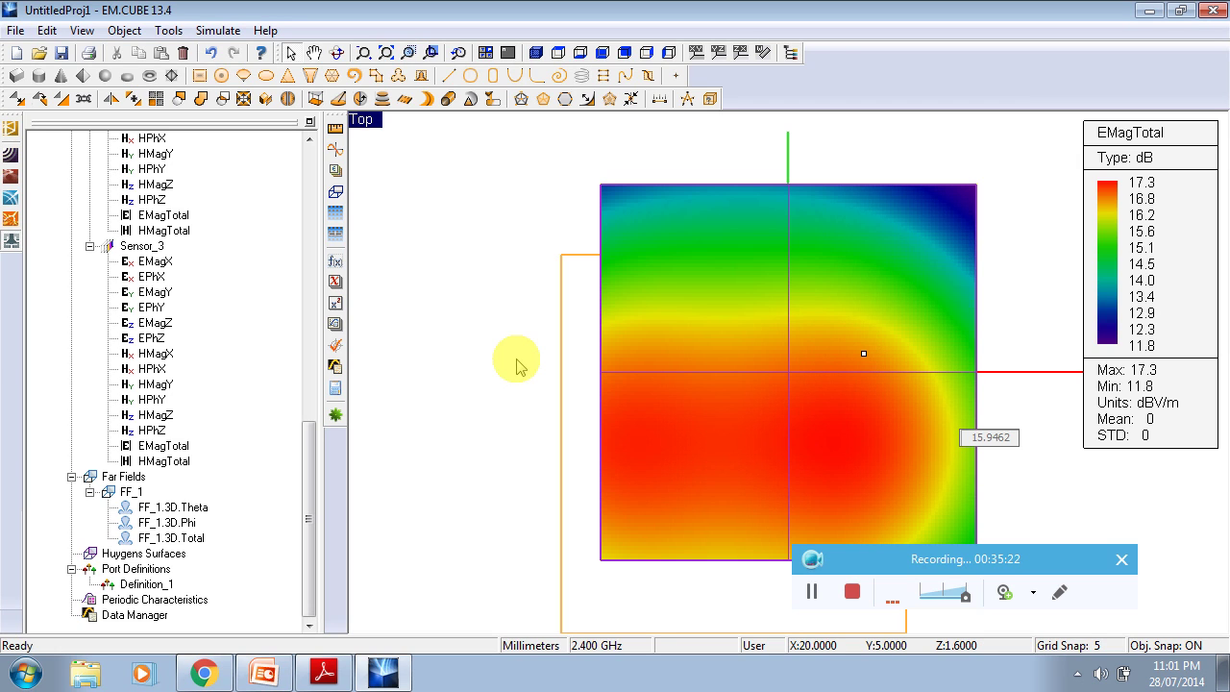
Open the Data Manager, plot the HPBW_XY half-power beamwidth file from the 2D data files, and close the graph window.
click(335, 368)
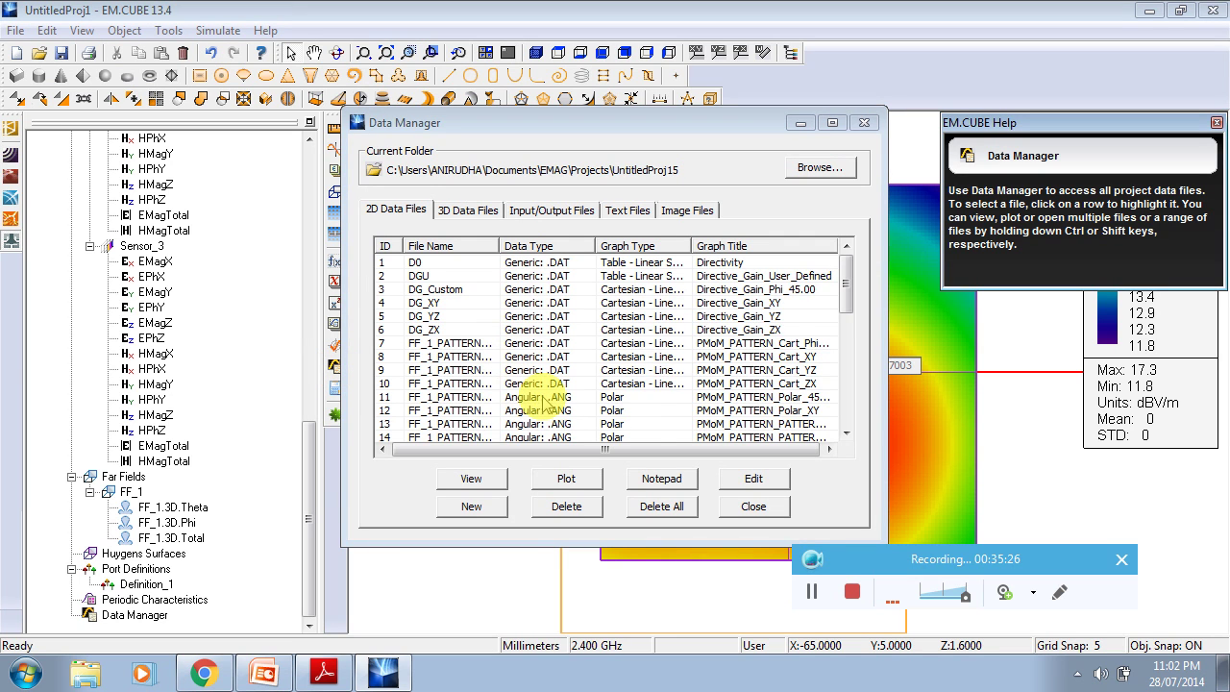
drag(843, 293, 840, 312)
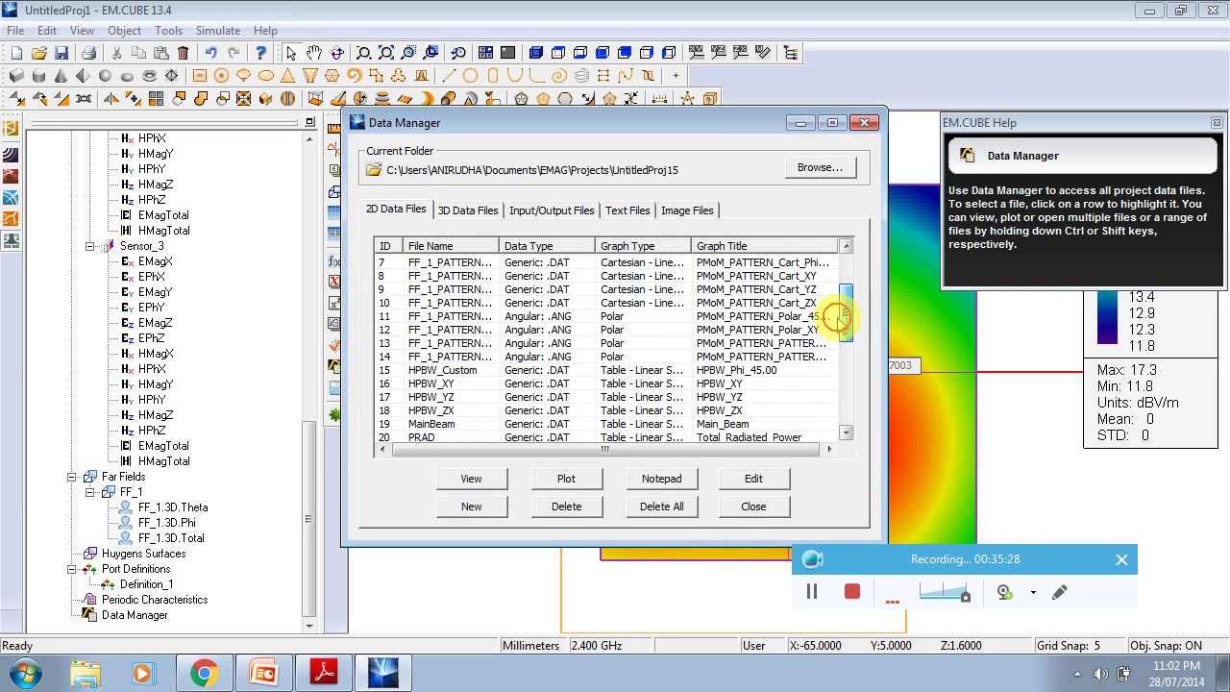
click(464, 399)
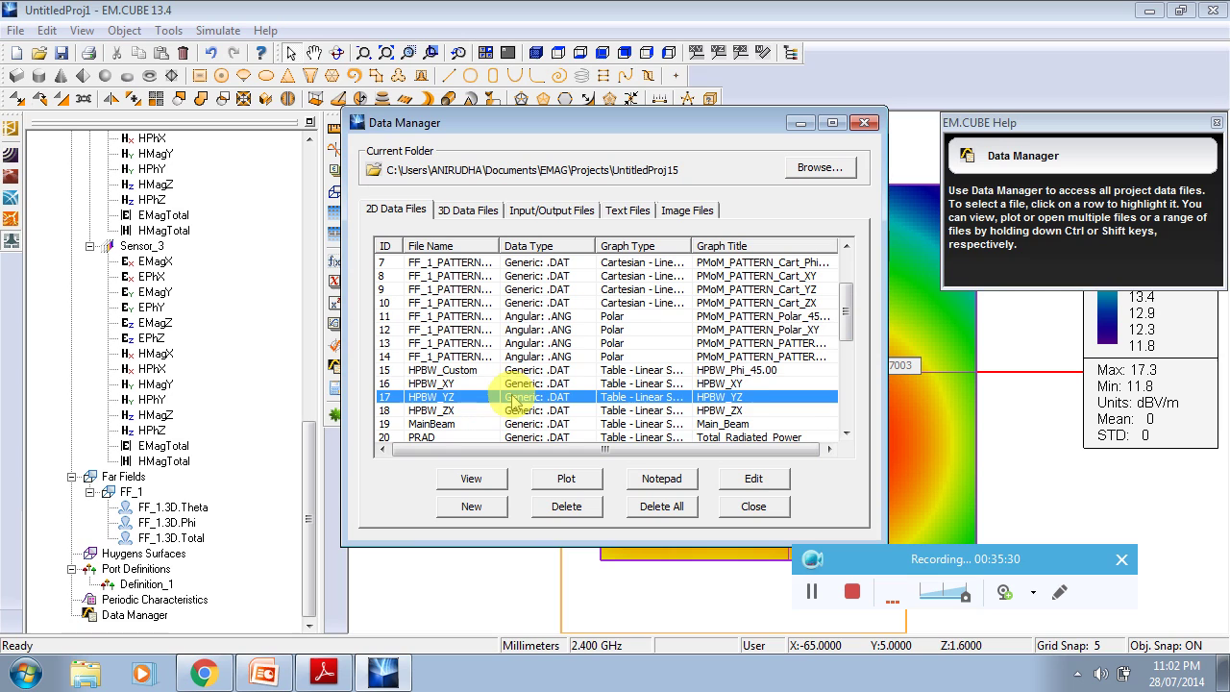
click(509, 384)
click(555, 481)
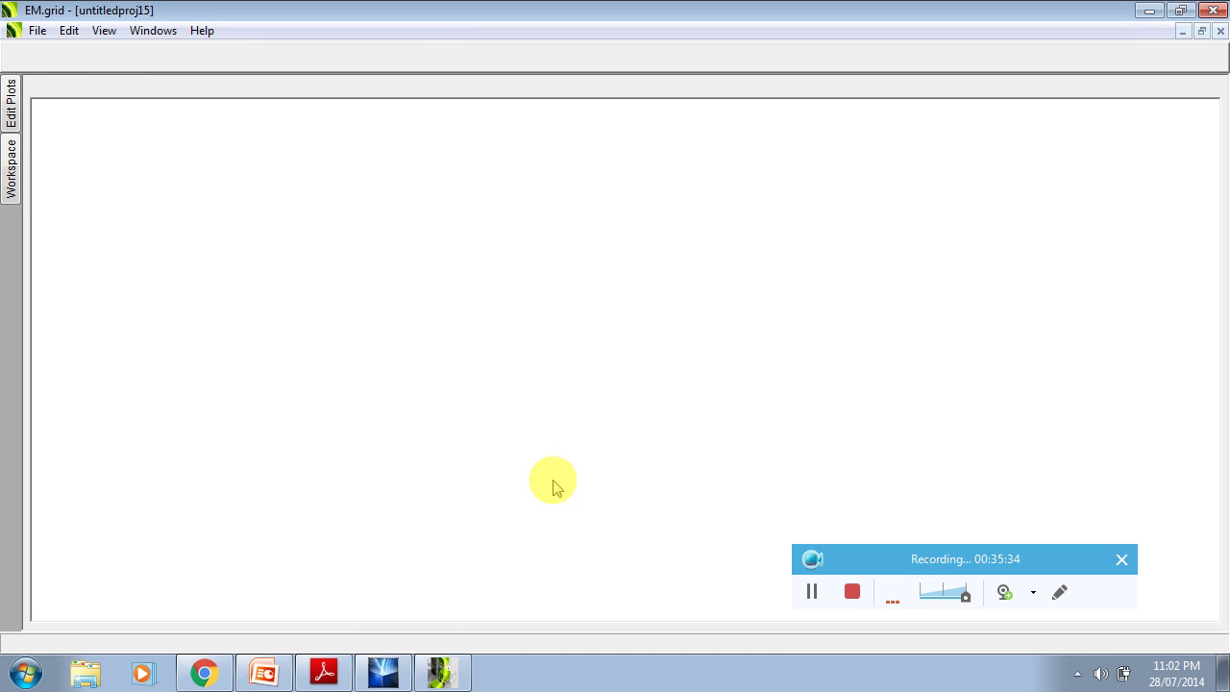
click(1214, 10)
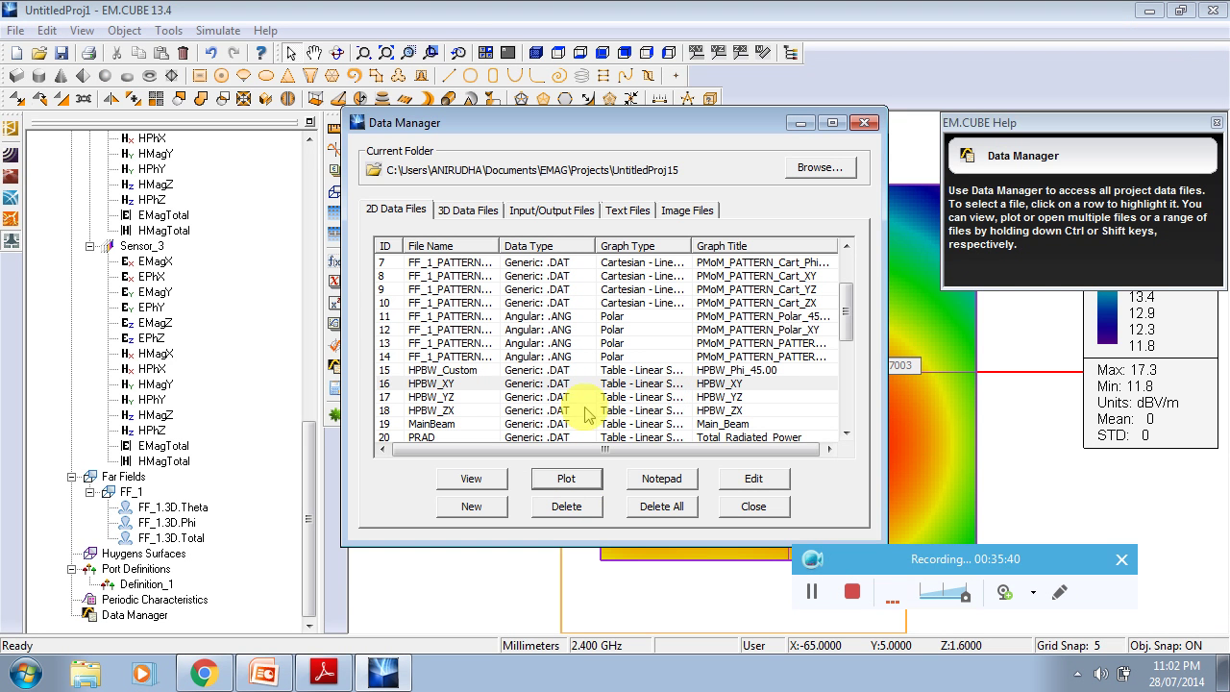
Look through the 2D data files and plot the PMoM_PATTERN_Polar_XY far-field pattern, then return to the Data Manager.
click(538, 397)
scroll(719, 415, down, 6)
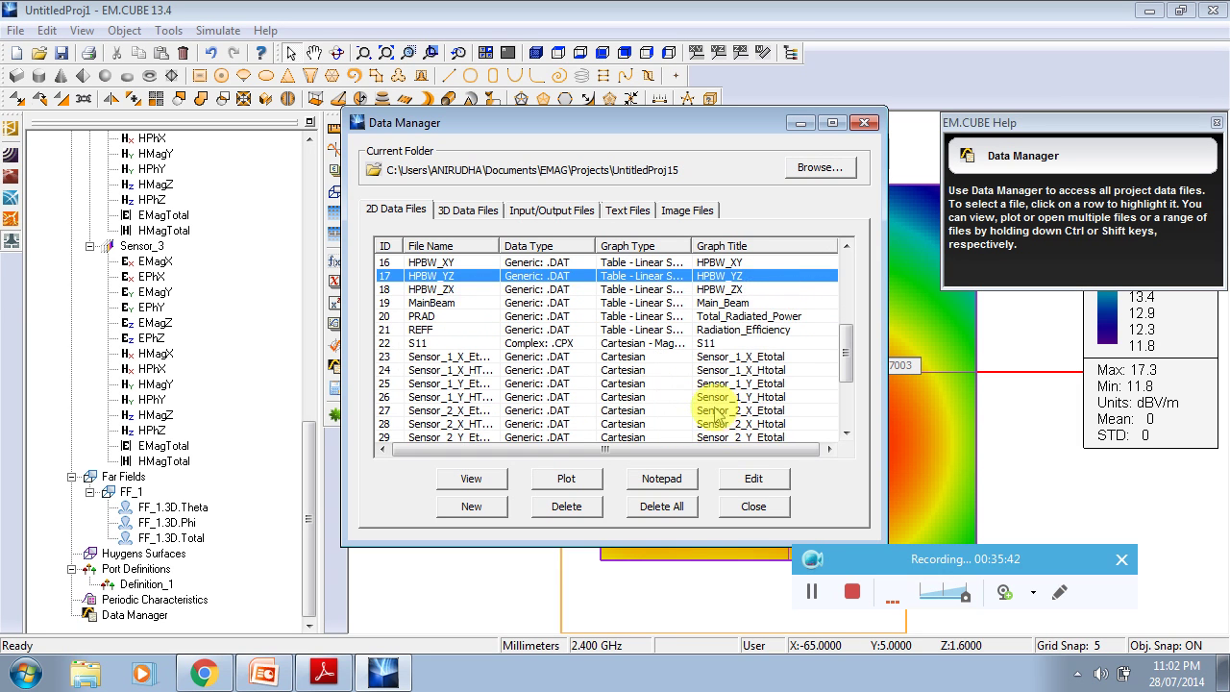
scroll(608, 403, up, 8)
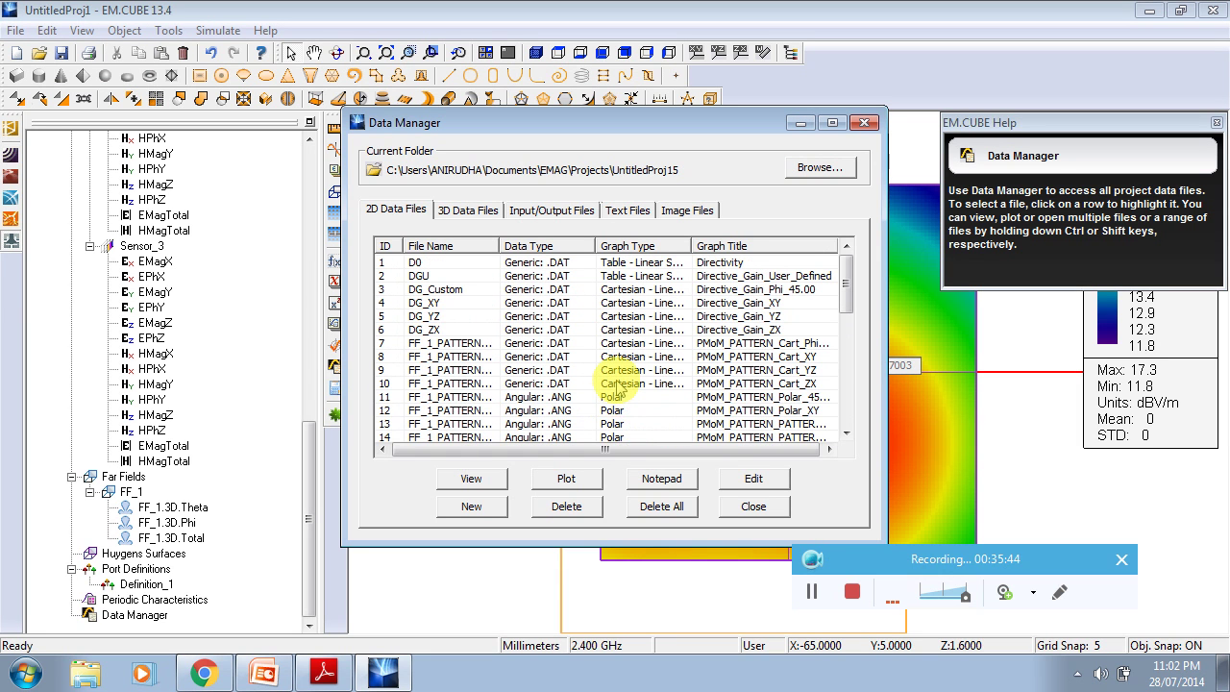
click(630, 412)
click(568, 481)
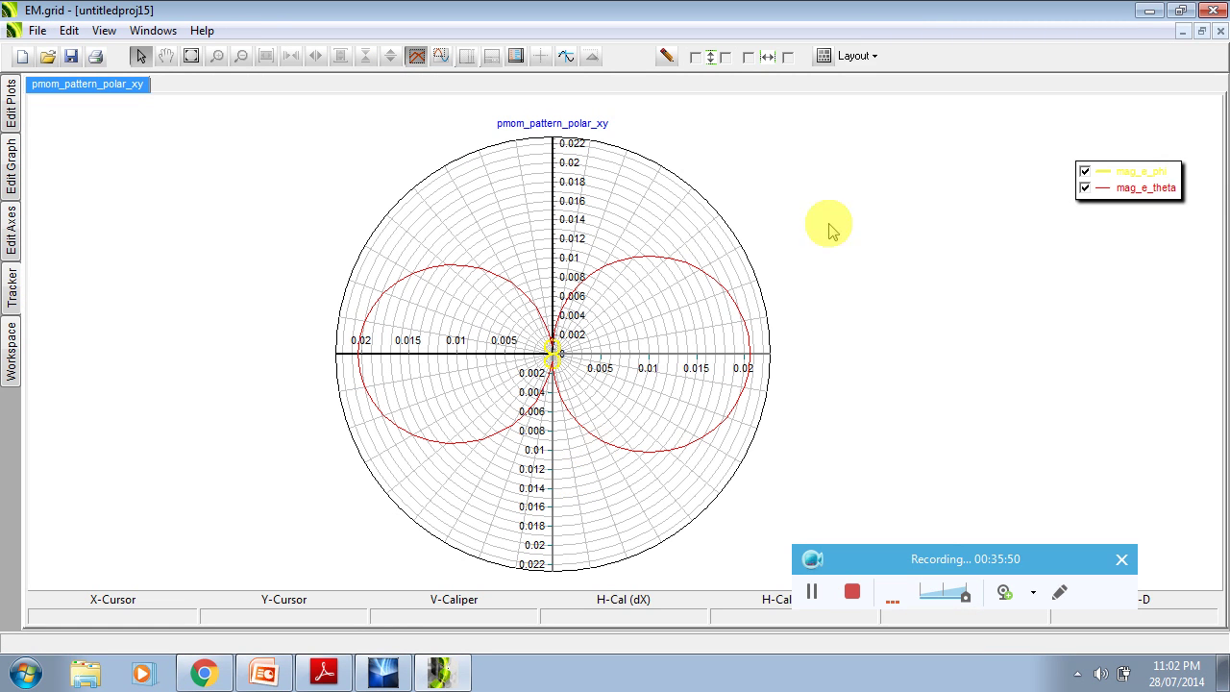
click(1148, 10)
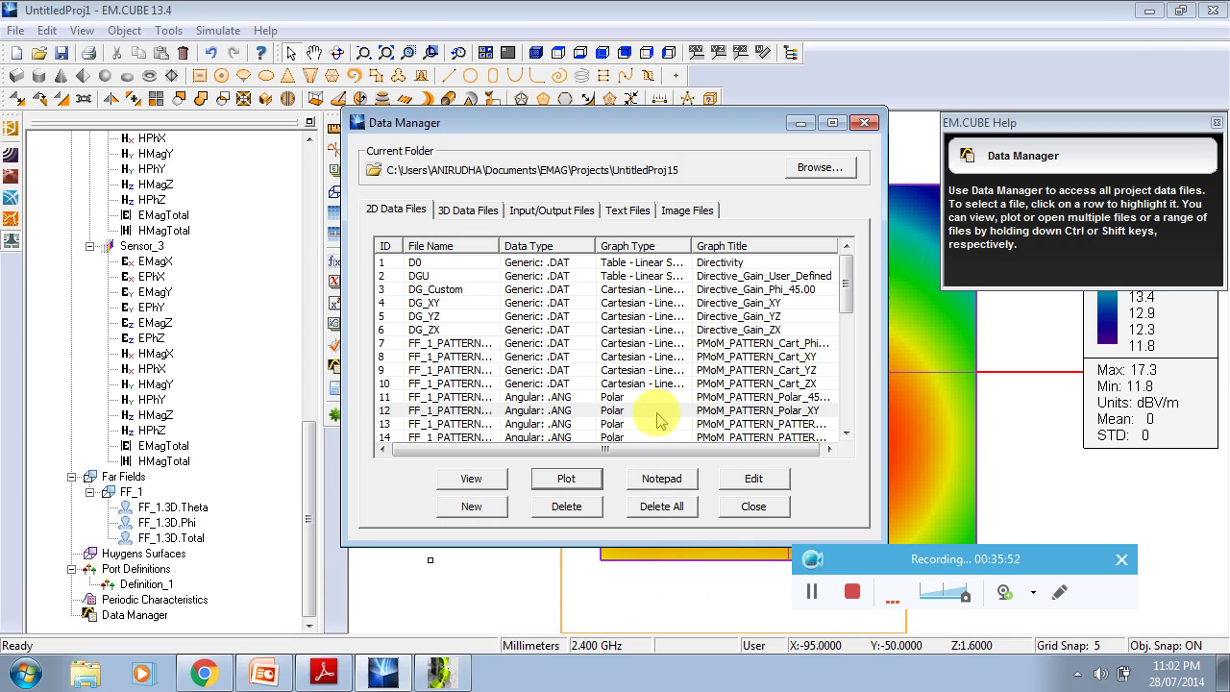
Plot the 45.00 degree polar far-field pattern and compare it with the Radiation pattern slide in PowerPoint, returning to EM.grid.
click(607, 398)
click(566, 478)
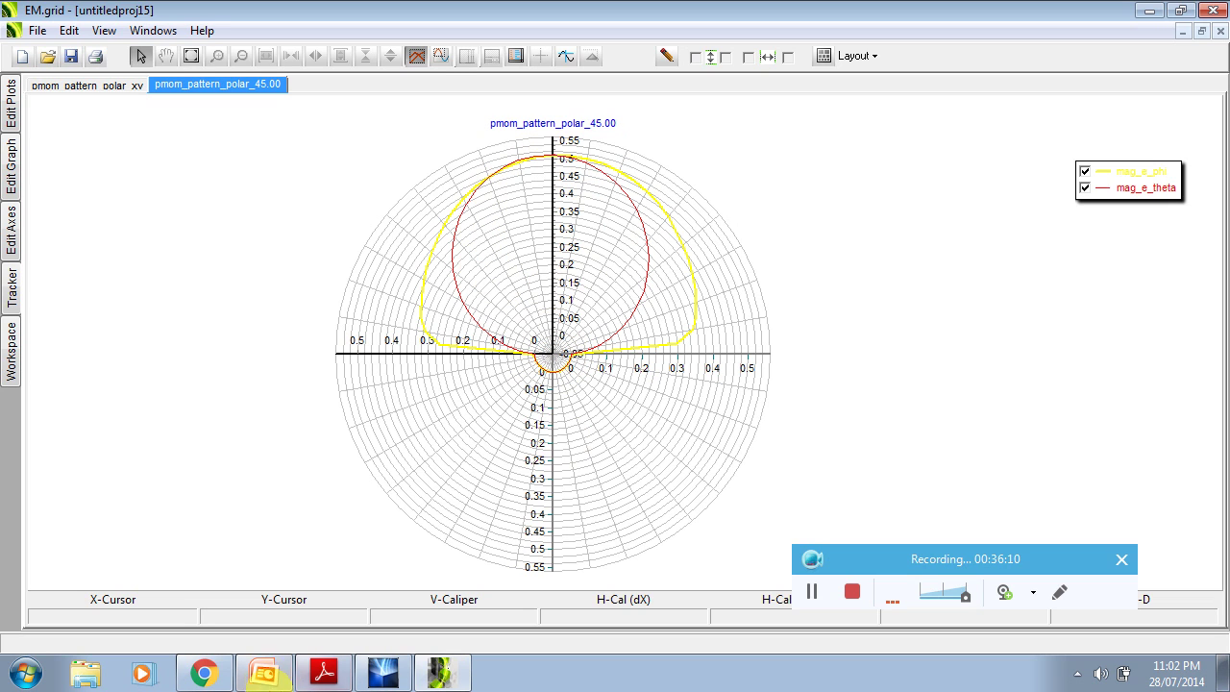
click(261, 676)
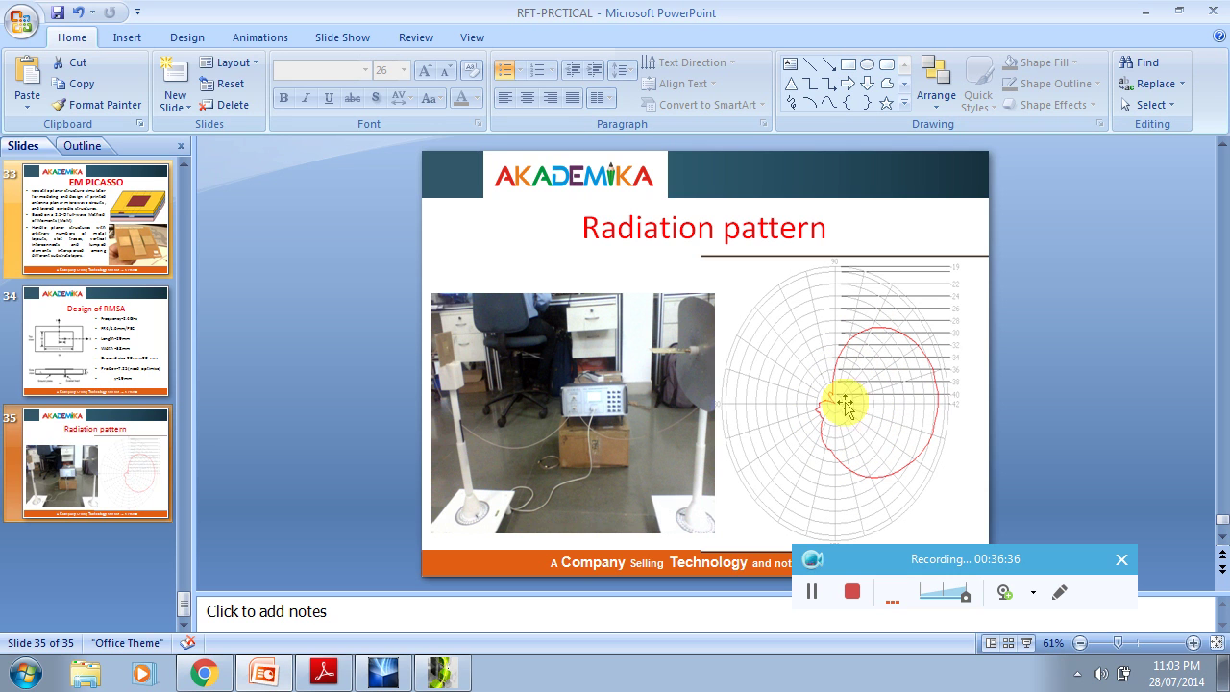
click(439, 674)
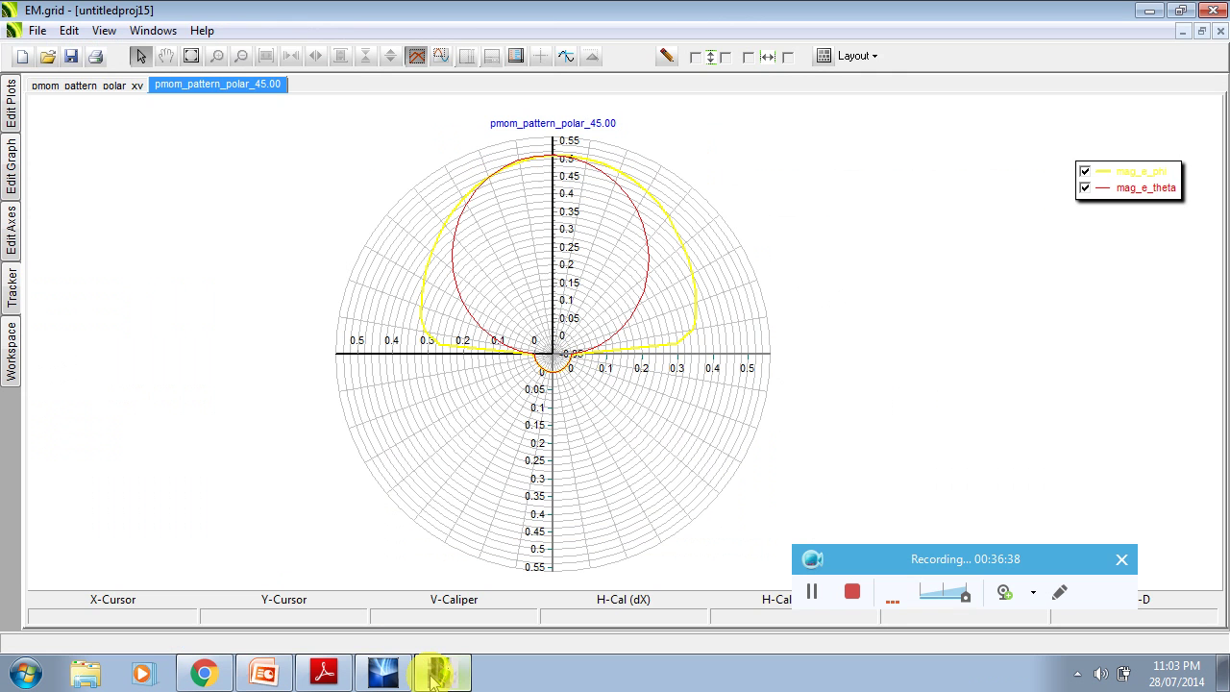